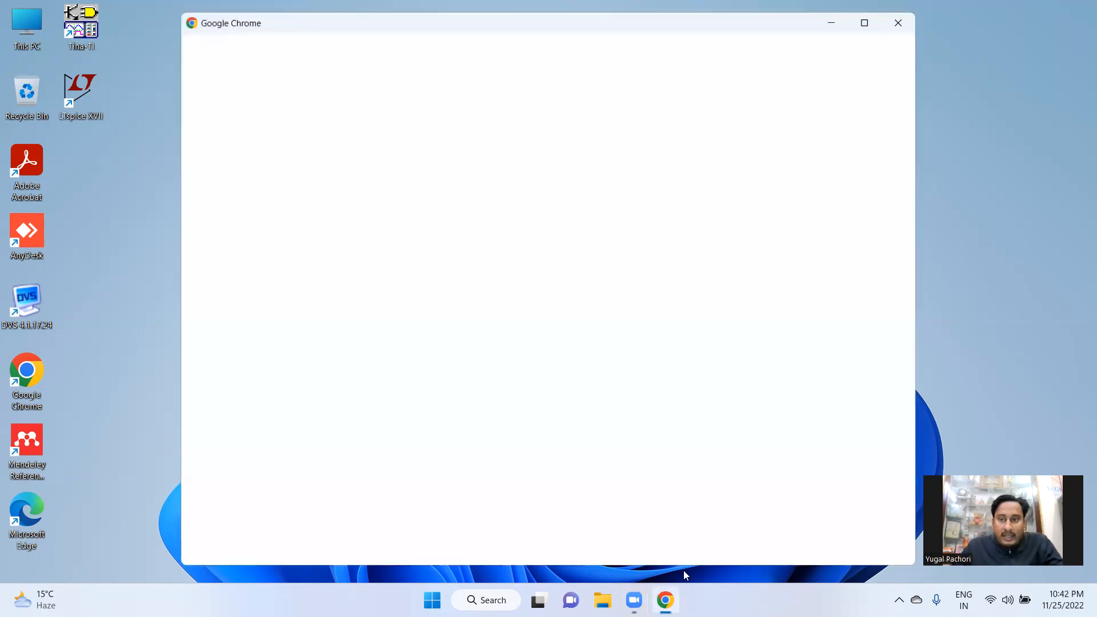
Maximize the browser window and open the second Chrome user profile
left_click(865, 23)
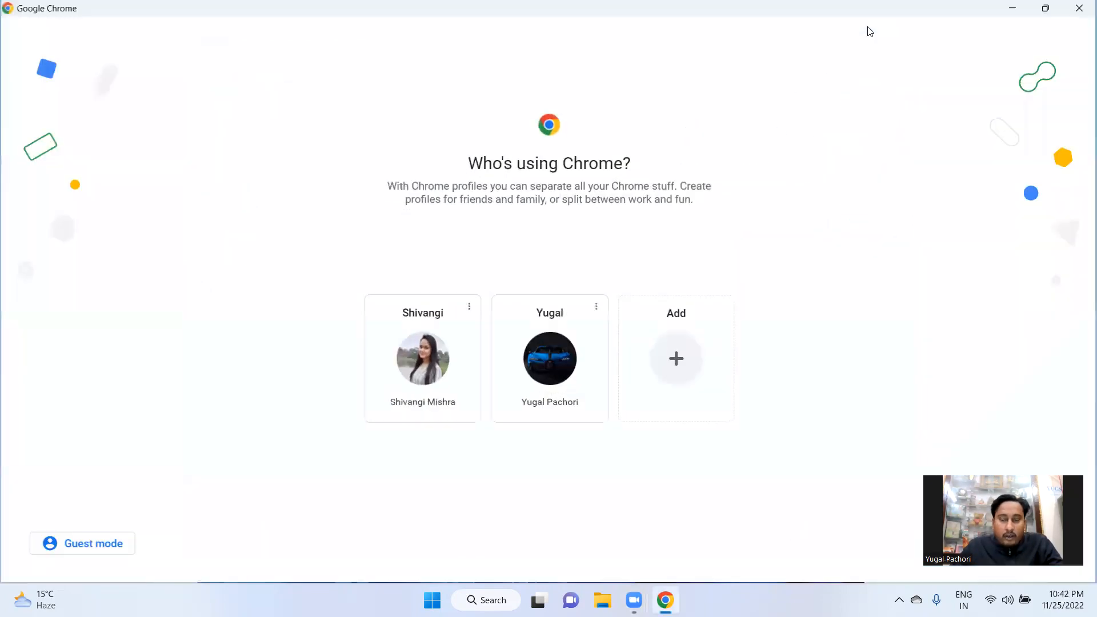
left_click(551, 371)
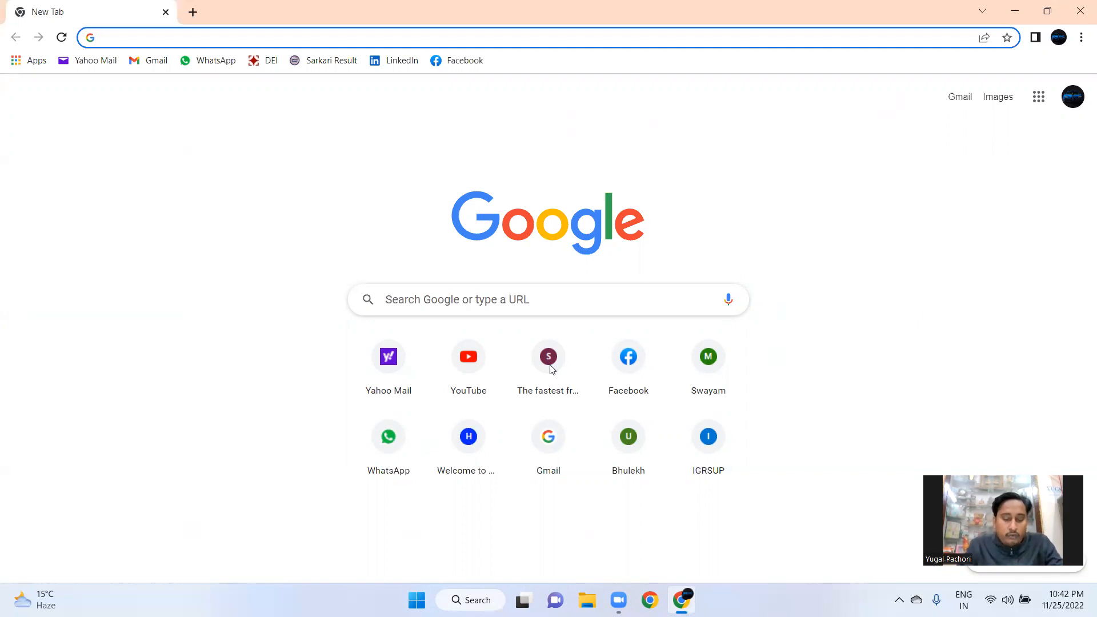
Search Google for tina ti and open the TINA-TI Simulation tool page on ti.com
type("tina ")
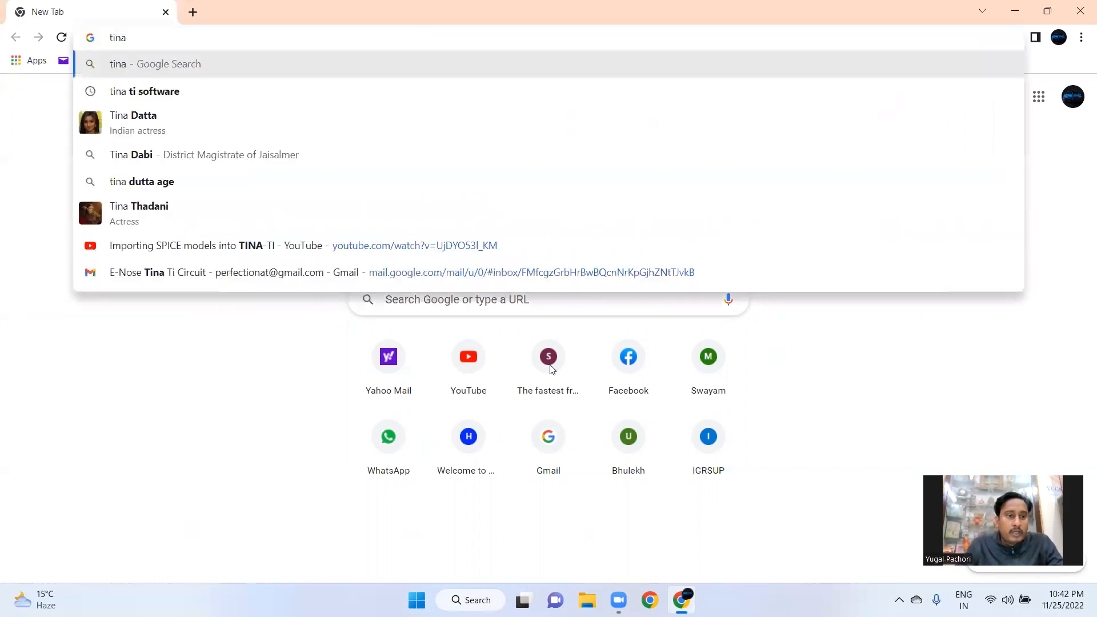
type("ti")
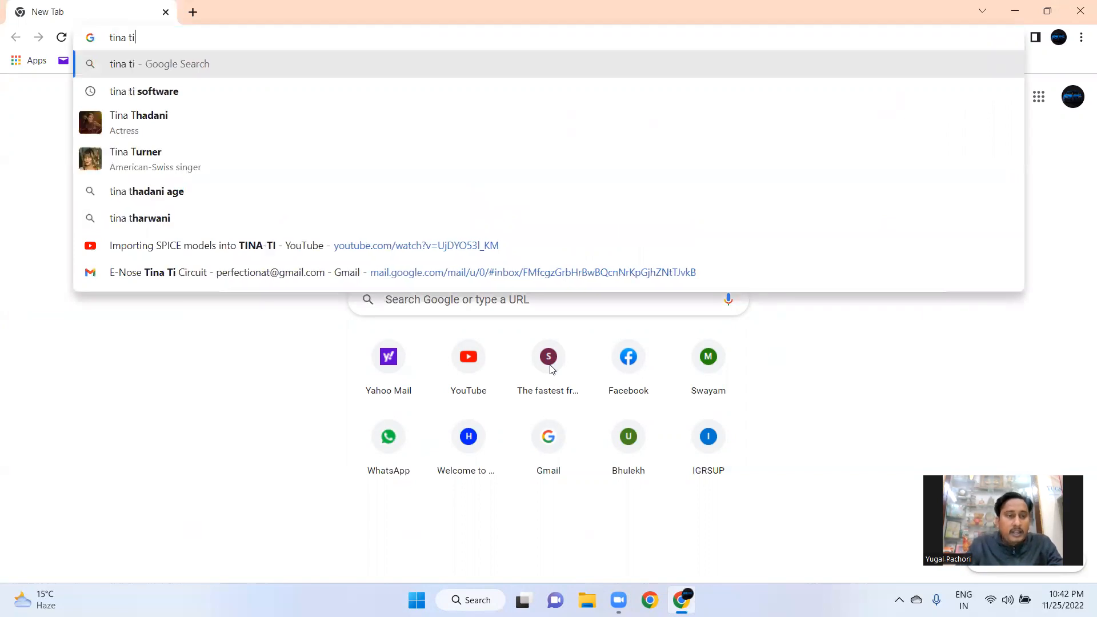
key("Return")
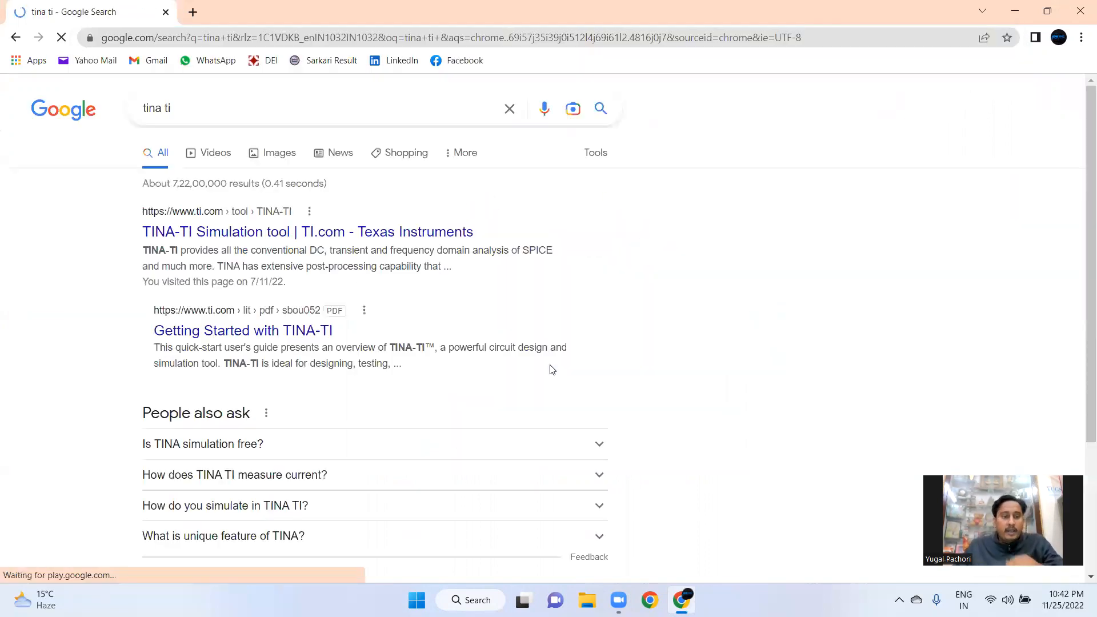
left_click(226, 232)
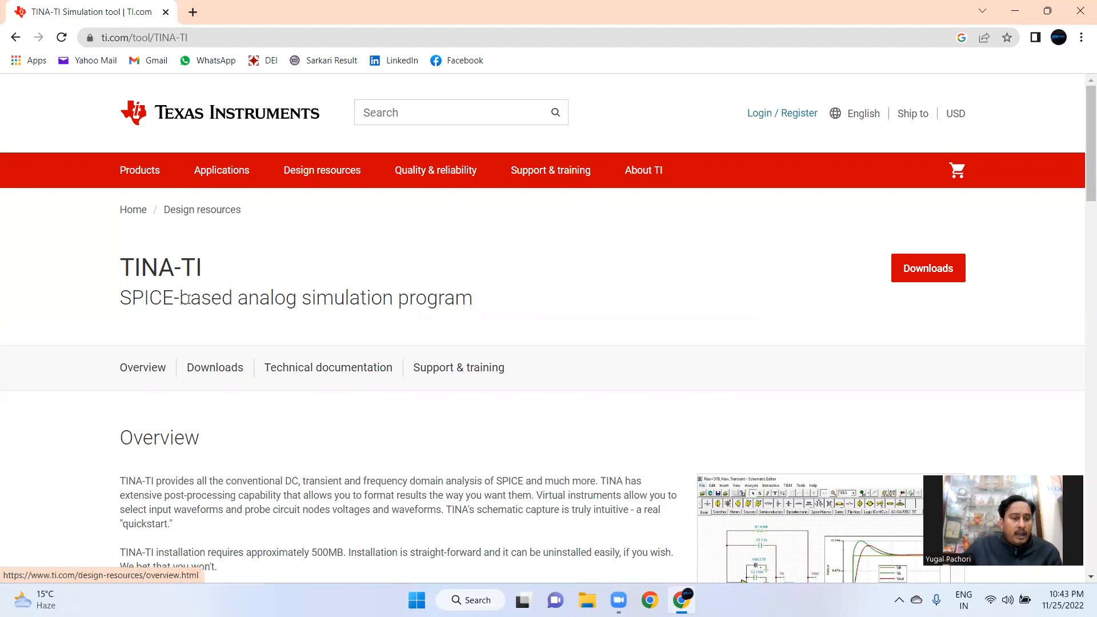
Scroll through the TINA-TI page to review its downloads, technical documentation and training sections
scroll(270, 320, "down", 3)
scroll(271, 320, "down", 8)
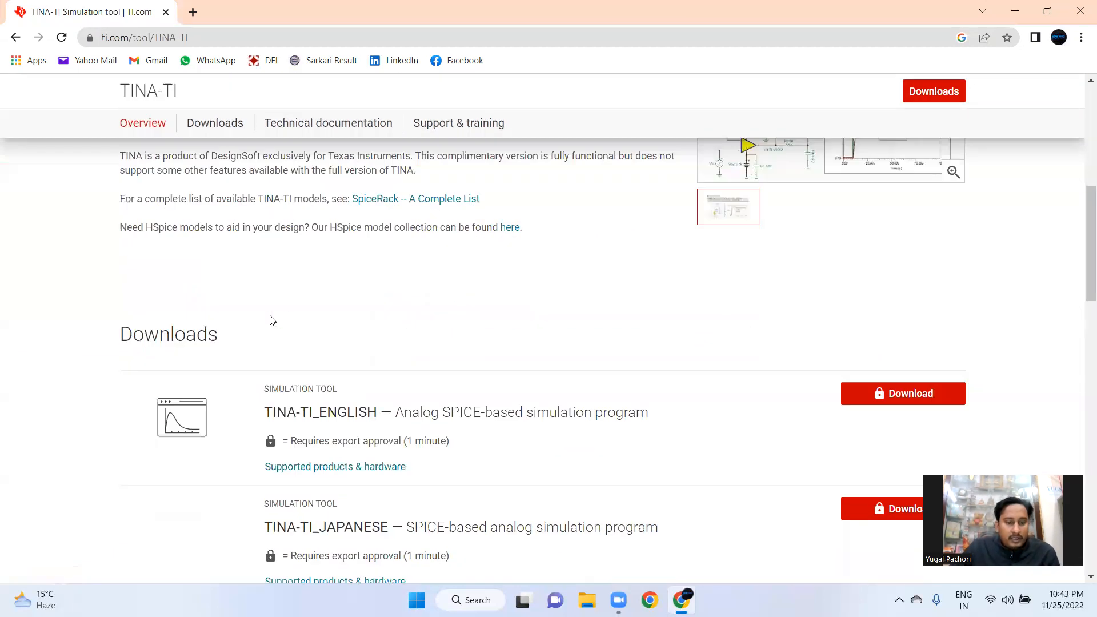
scroll(270, 320, "down", 1)
scroll(270, 314, "up", 8)
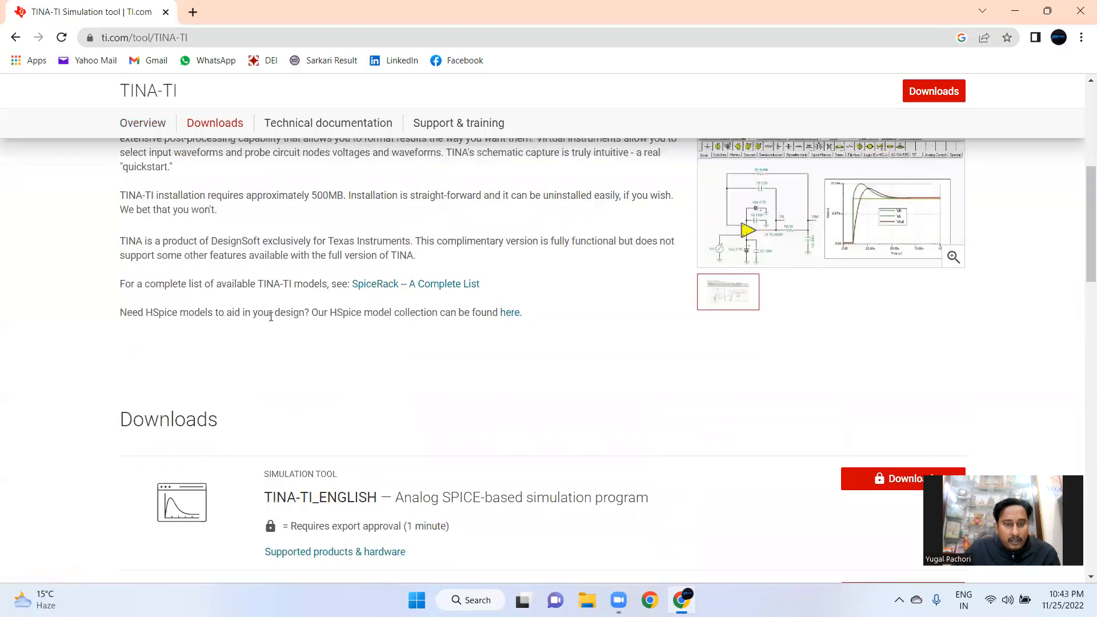
scroll(271, 316, "down", 5)
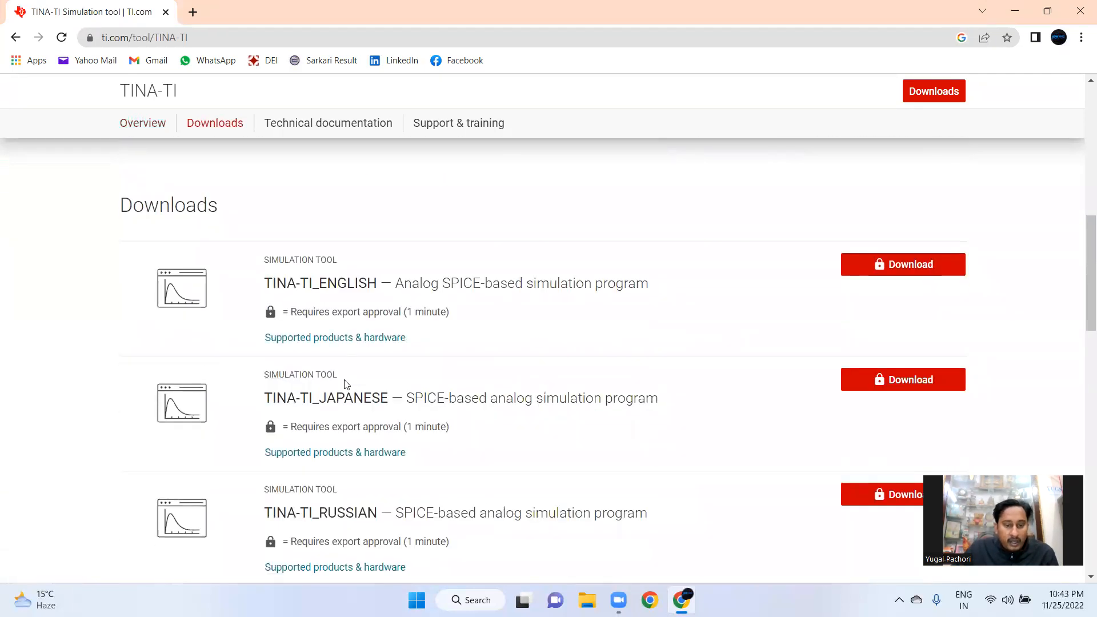
scroll(349, 382, "down", 2)
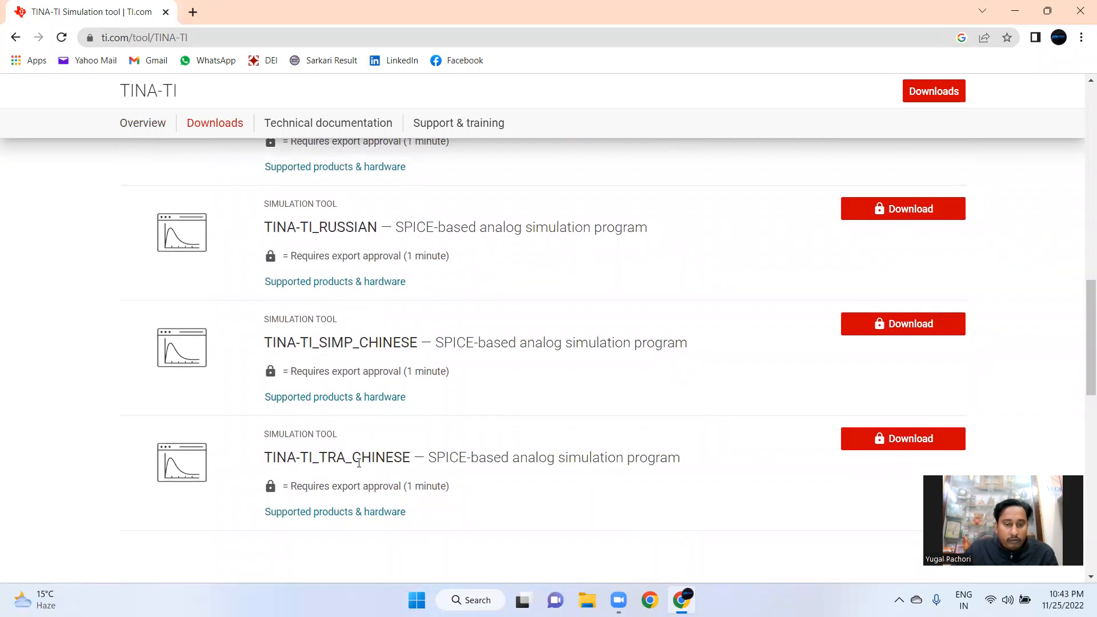
scroll(393, 419, "down", 6)
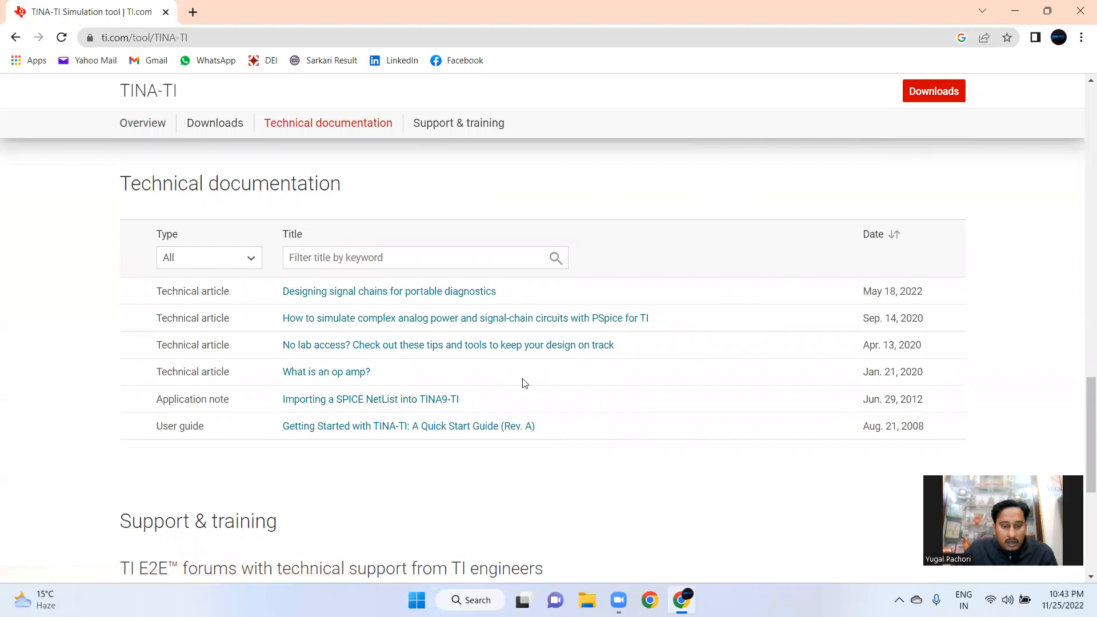
scroll(382, 386, "down", 5)
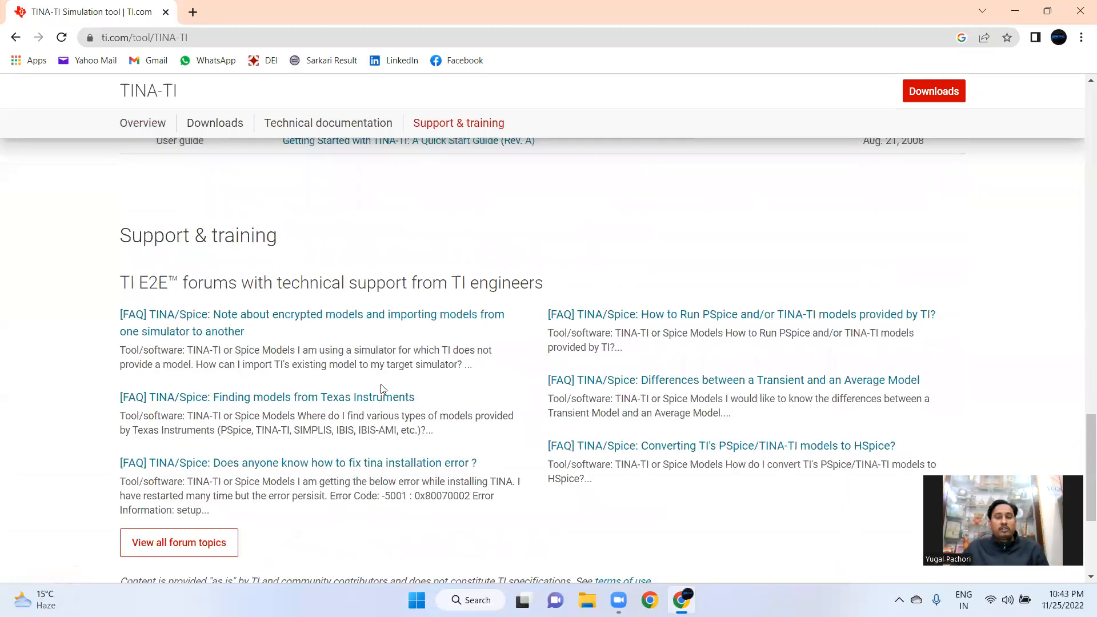
scroll(381, 389, "down", 12)
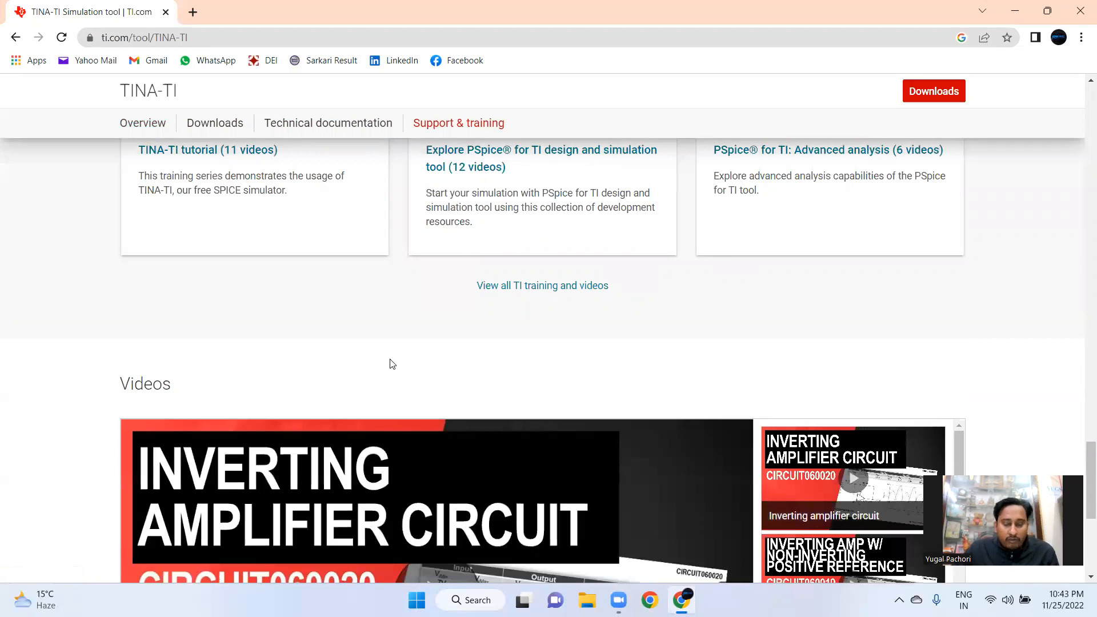
scroll(392, 364, "down", 1)
scroll(391, 364, "down", 5)
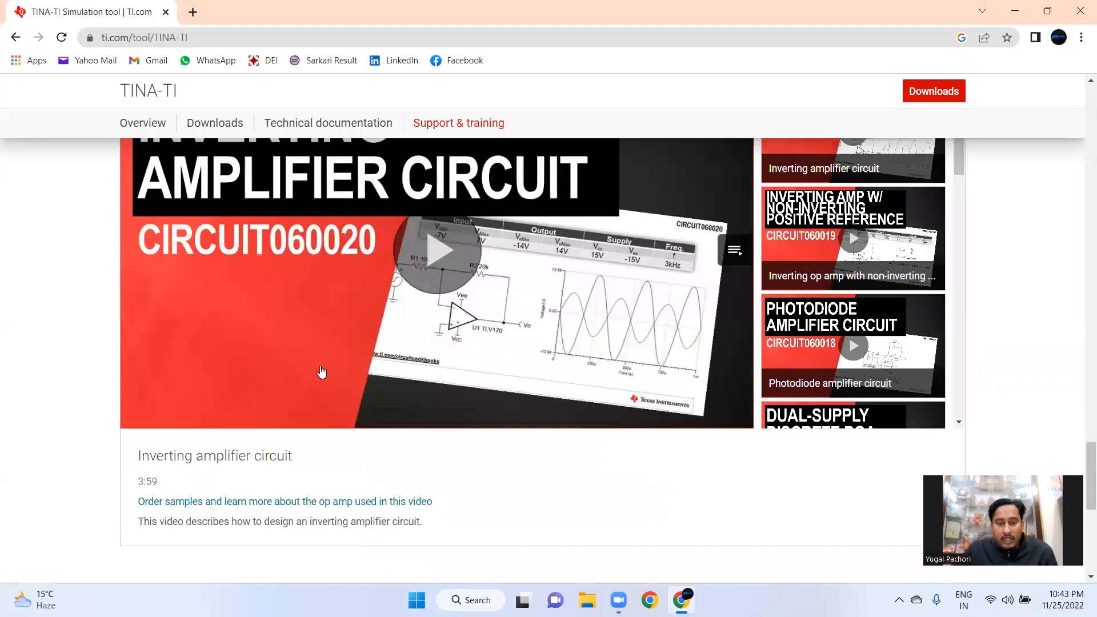
scroll(322, 372, "up", 10)
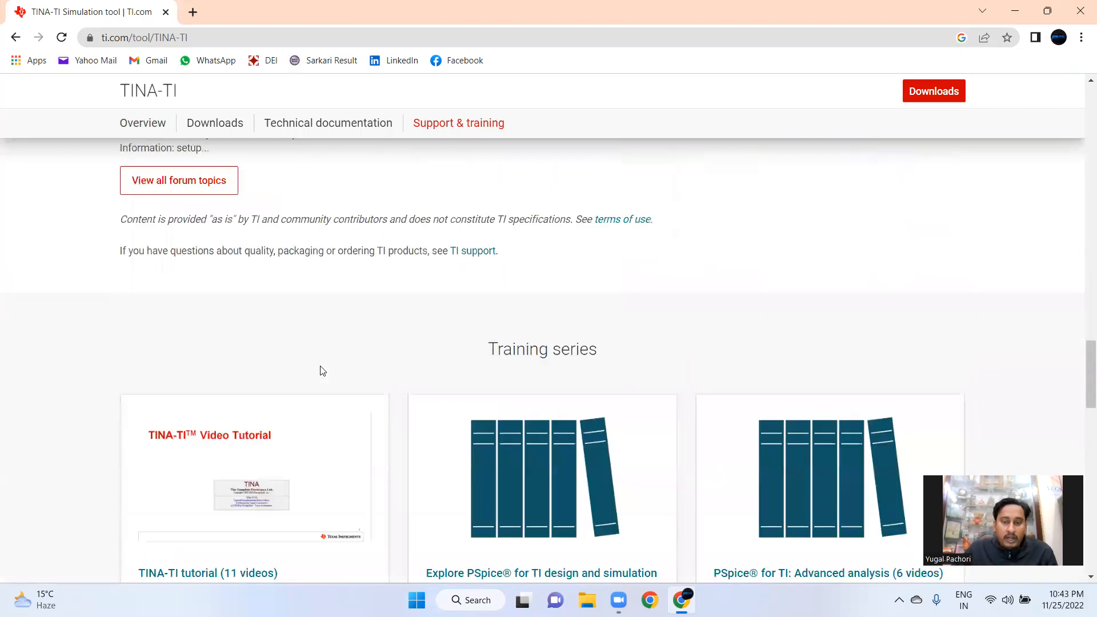
scroll(321, 372, "up", 4)
scroll(322, 372, "up", 10)
scroll(322, 371, "up", 12)
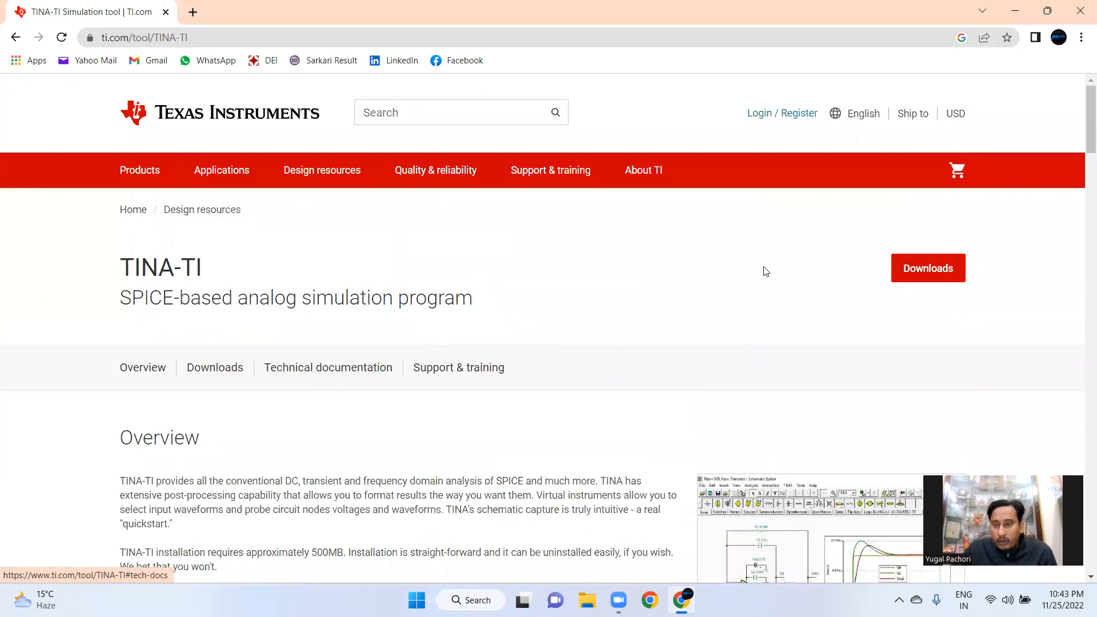
Request the TINA-TI_ENGLISH download and log in to the TI account with the account email and password
left_click(910, 274)
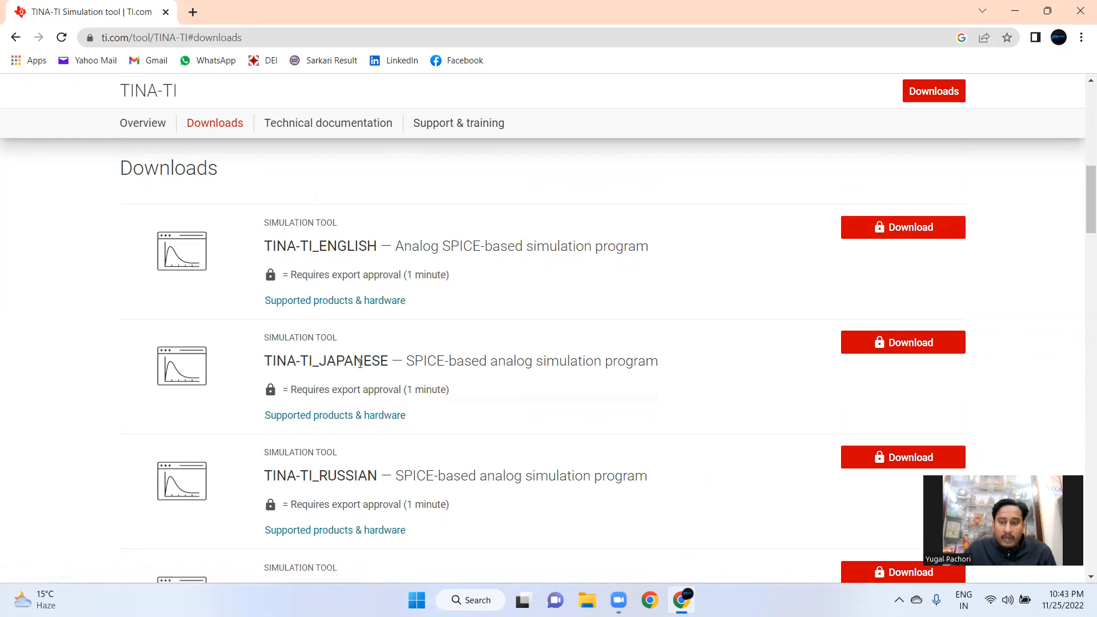
left_click(911, 230)
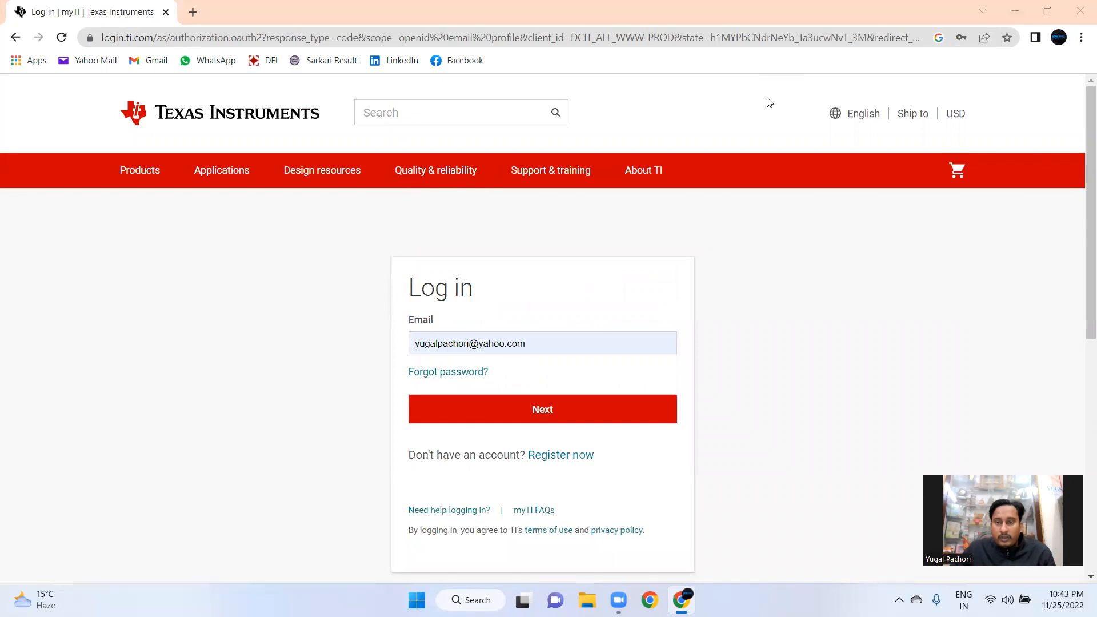
left_click(424, 407)
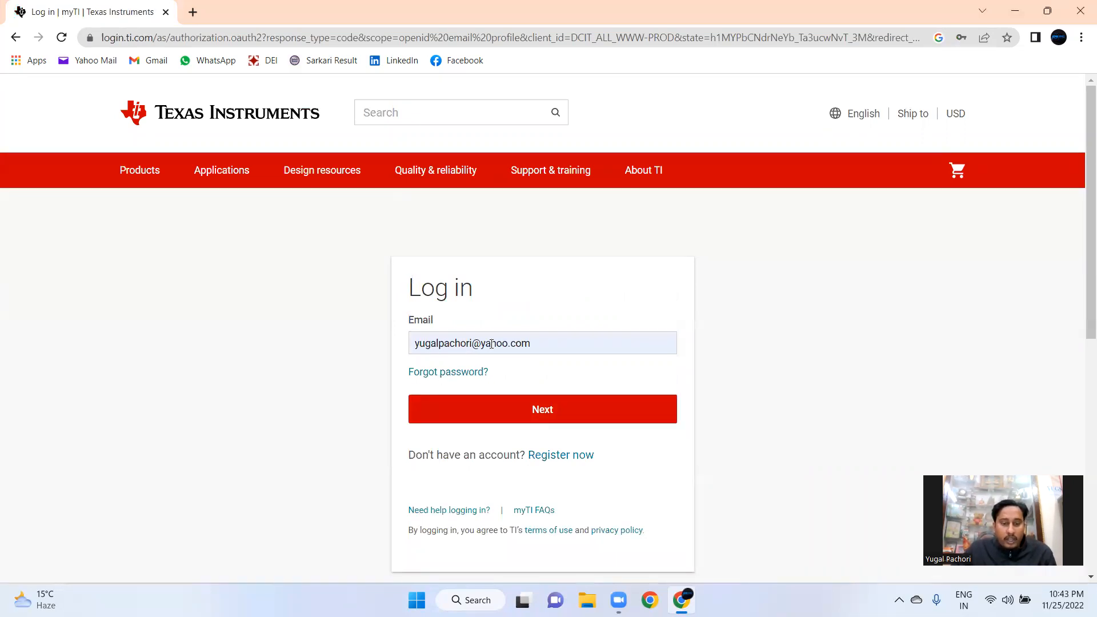
left_click(540, 419)
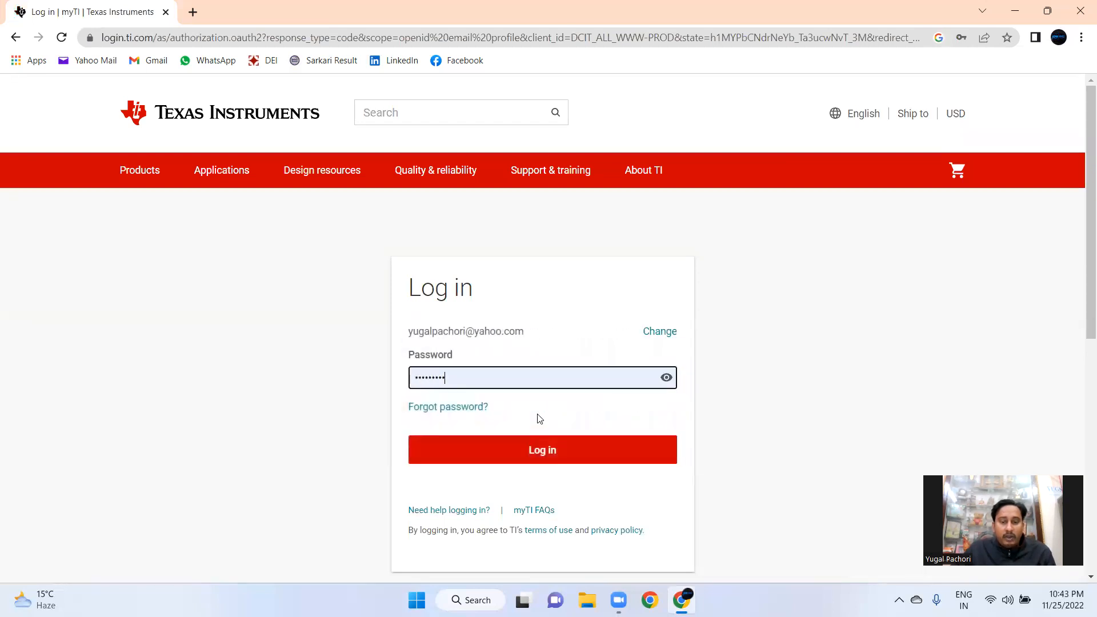
left_click(532, 454)
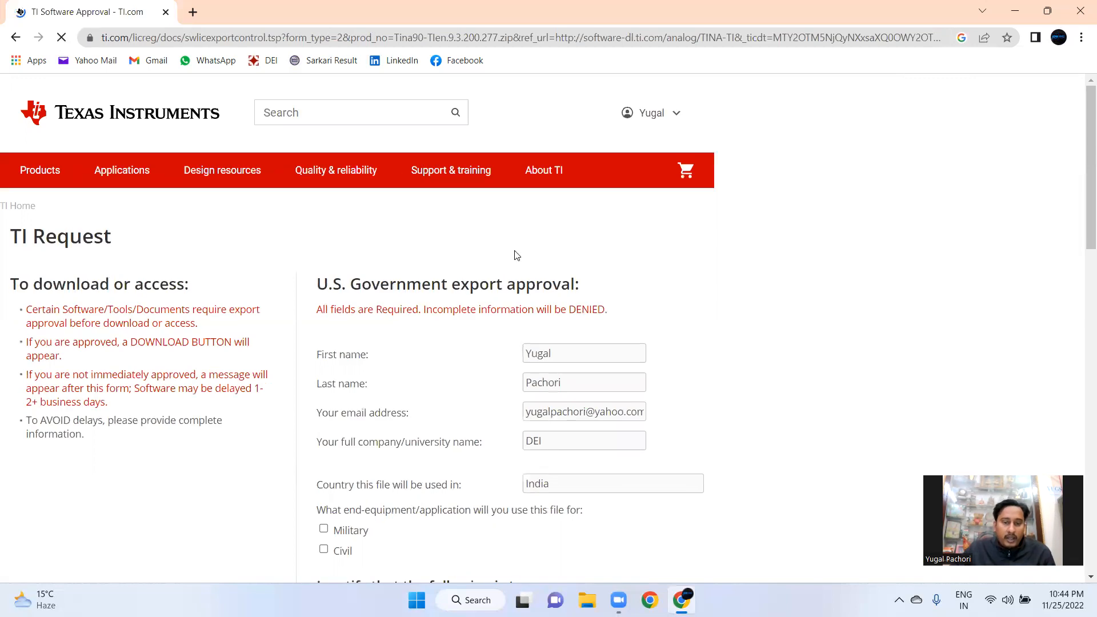
Review the export approval form, then go to the TI home page and browse it
scroll(389, 332, "down", 8)
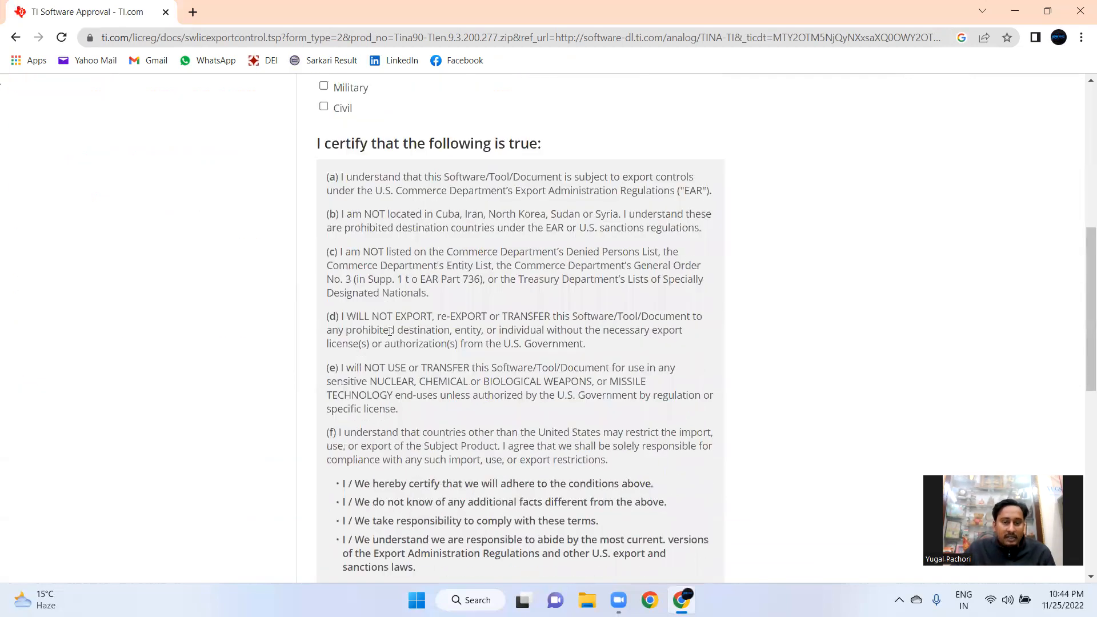
scroll(389, 331, "up", 2)
scroll(389, 332, "up", 6)
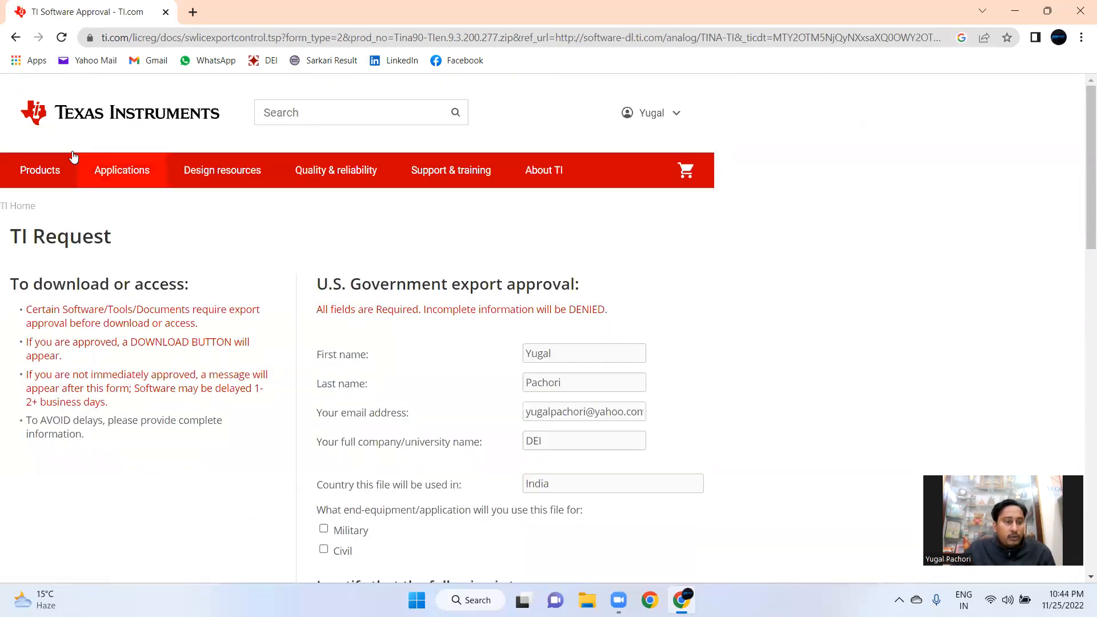
left_click(31, 112)
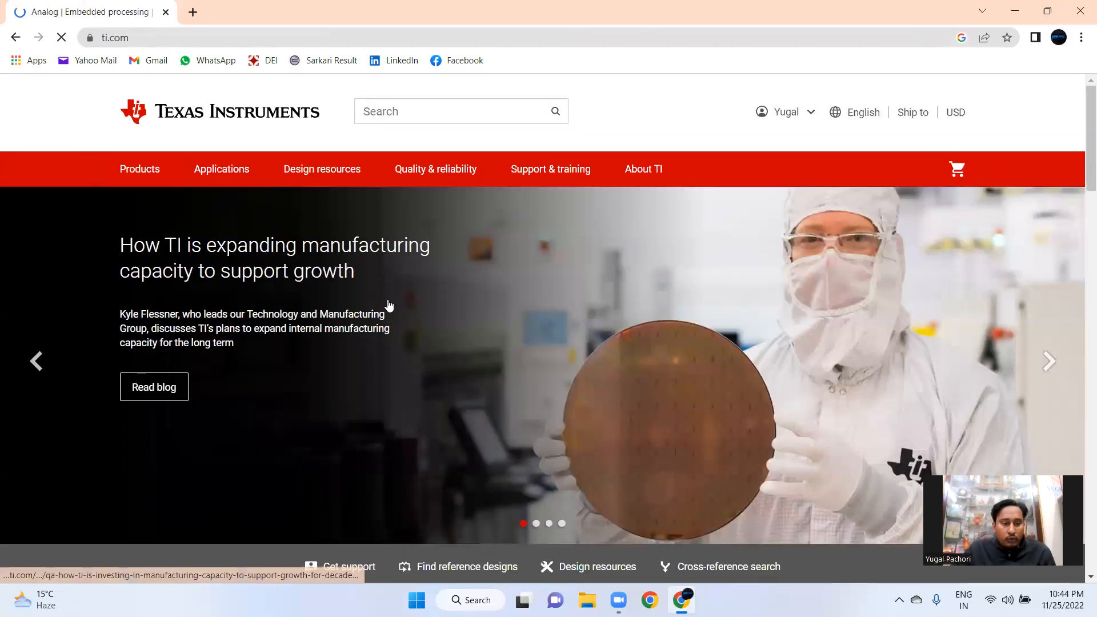
scroll(389, 305, "down", 8)
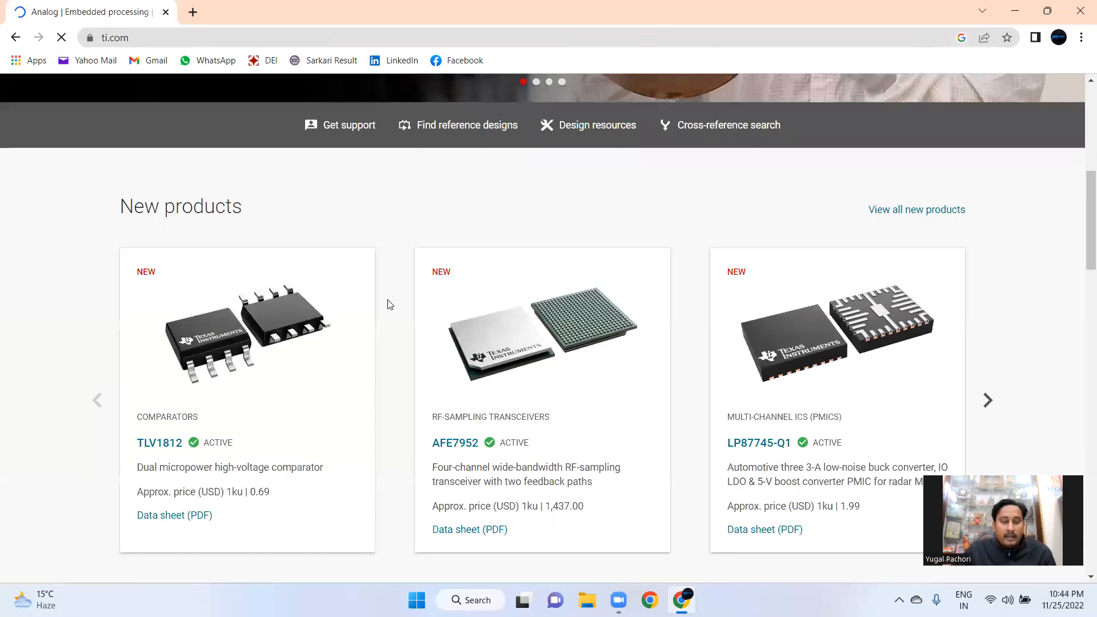
scroll(386, 303, "down", 7)
scroll(387, 304, "up", 15)
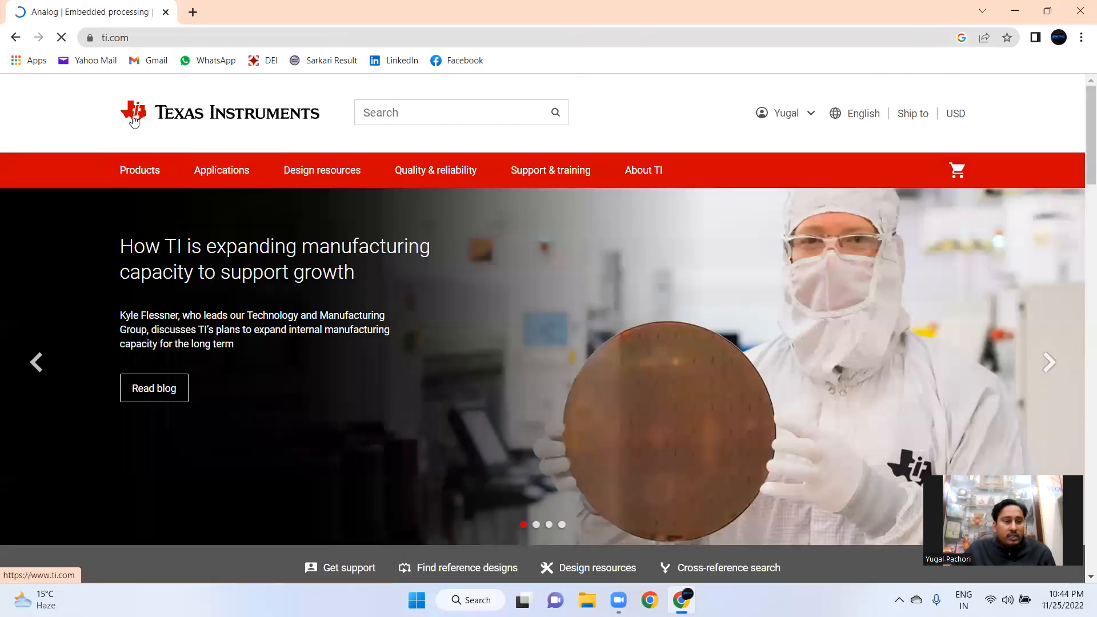
Search Google again for tina ti and reopen the TINA-TI Simulation tool page
left_click(213, 37)
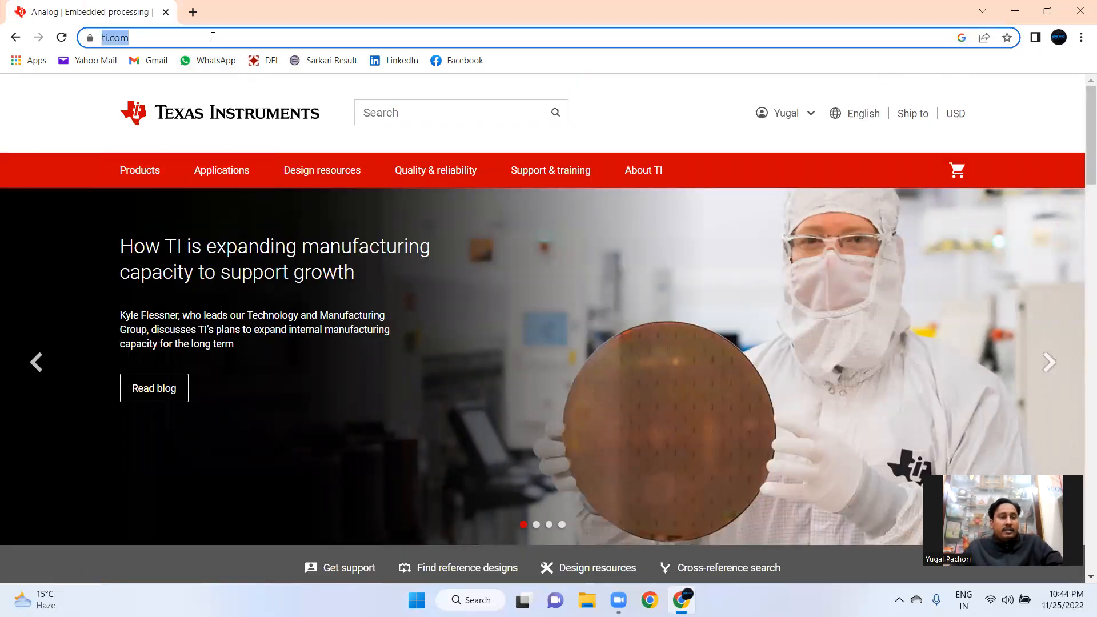
type("tina ti")
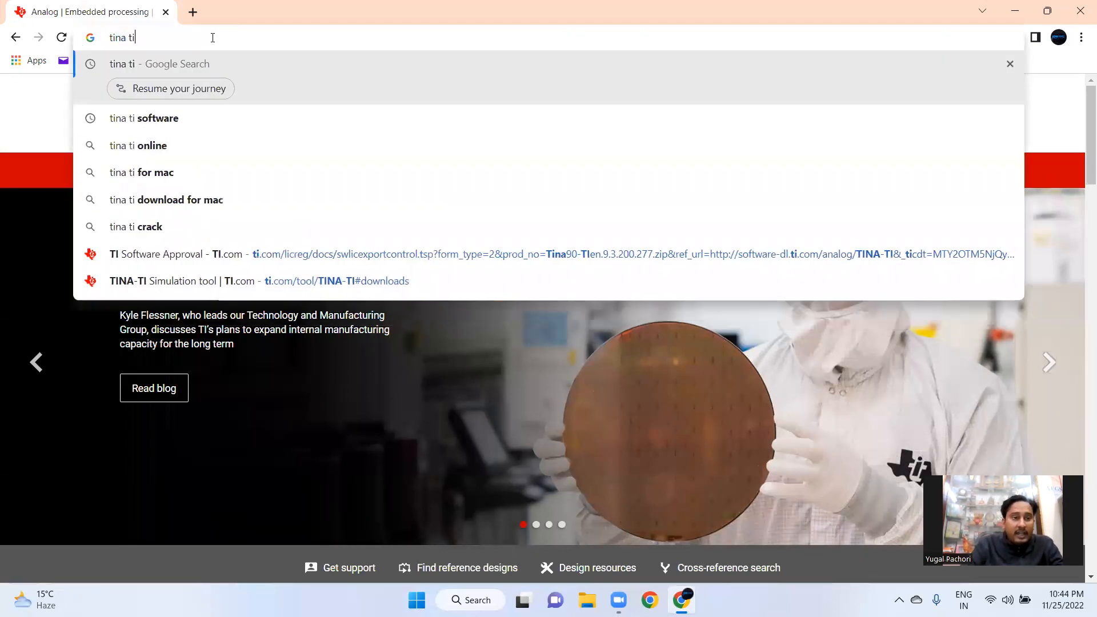
key("Return")
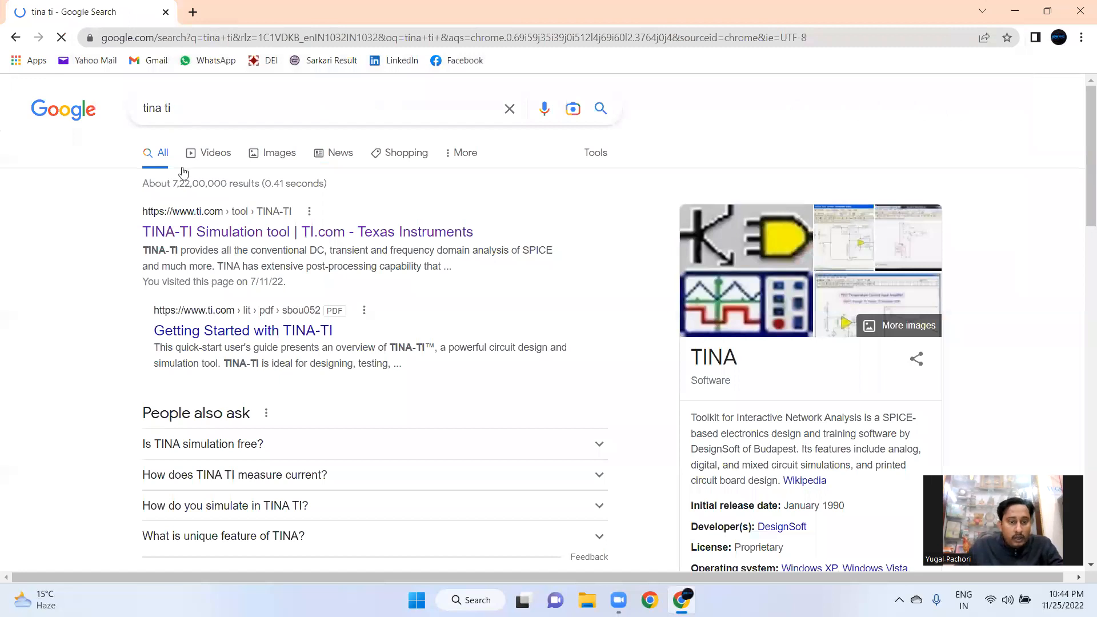
left_click(208, 235)
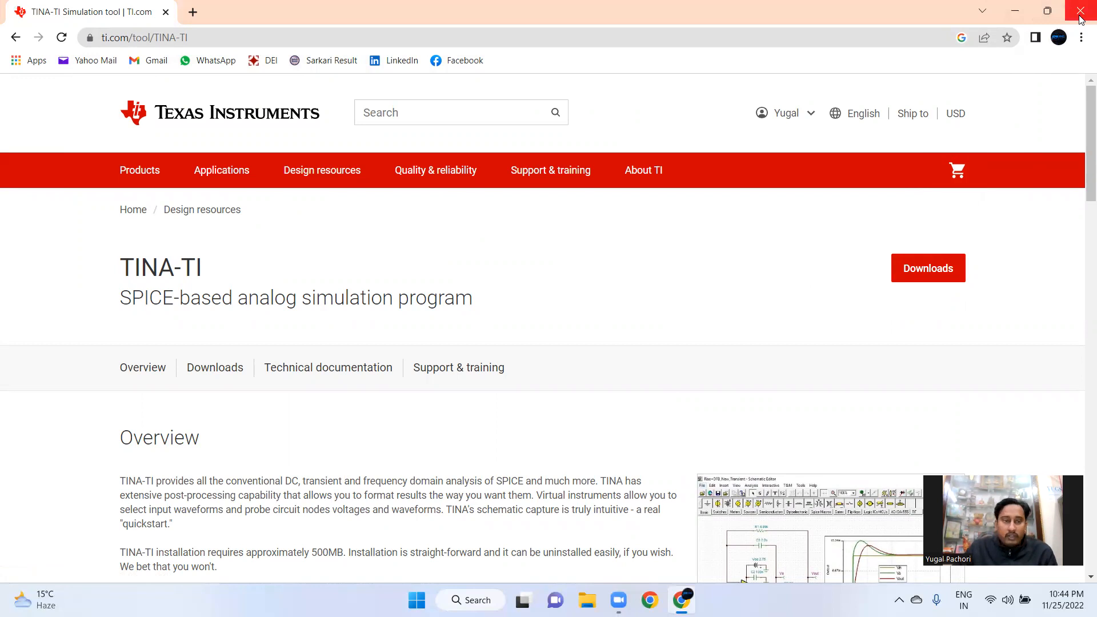
Open a new tab, search Google for lt spice, and open the LTspice Simulator page on Analog Devices
left_click(192, 12)
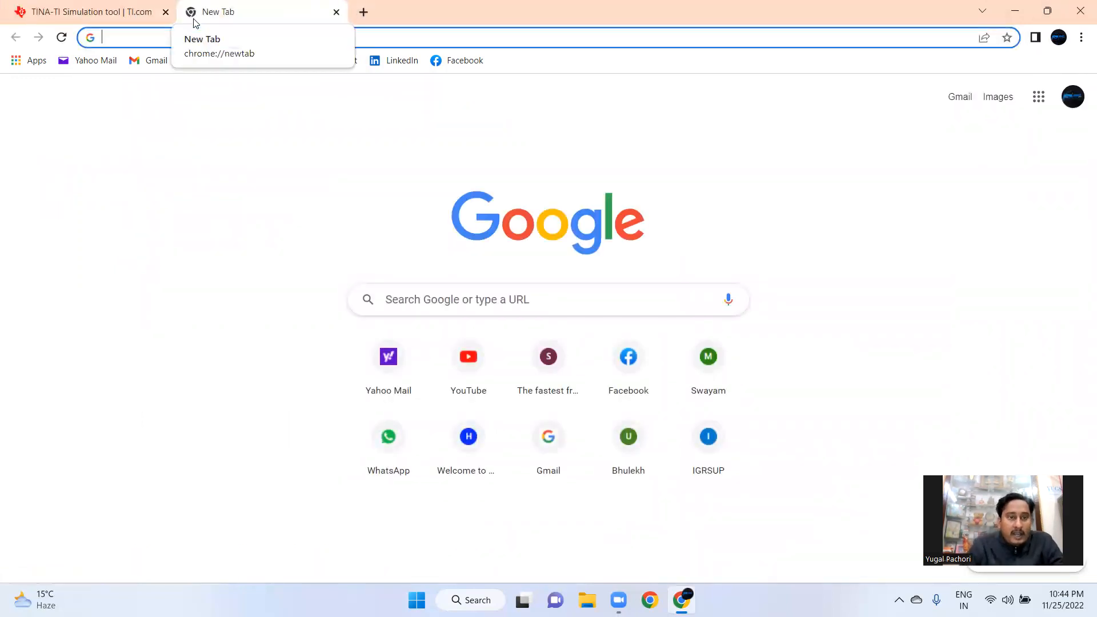
left_click(144, 129)
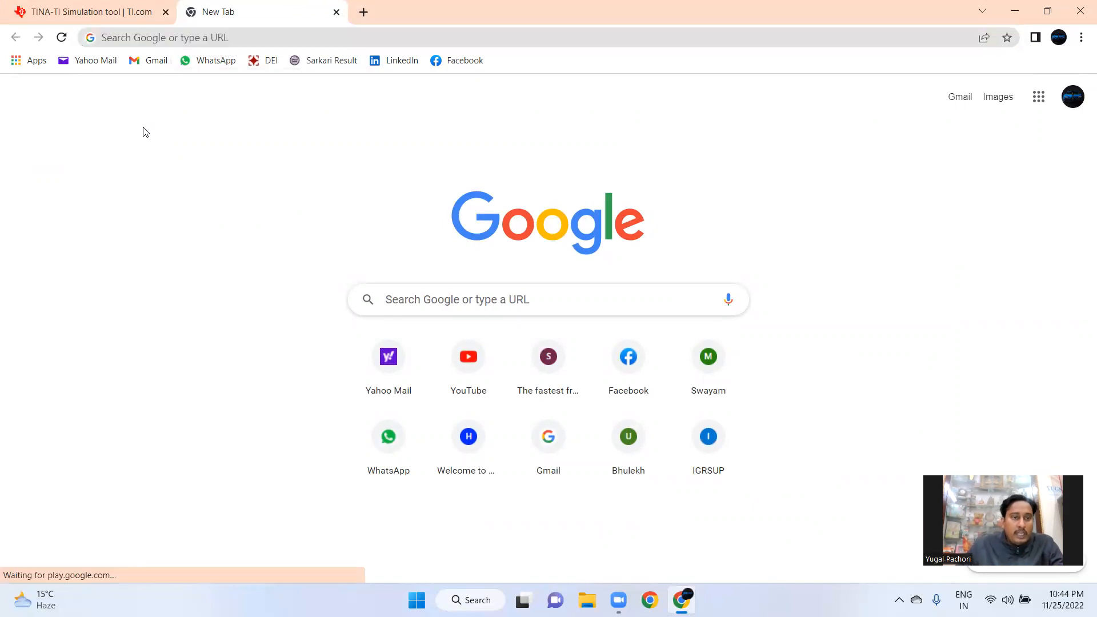
left_click(178, 41)
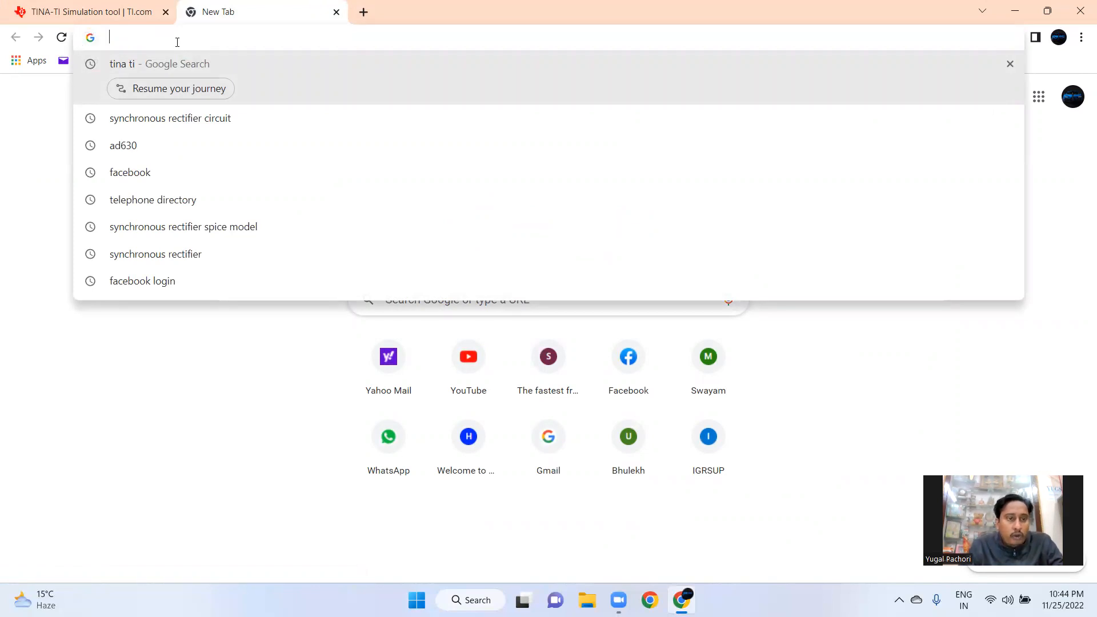
type("lt")
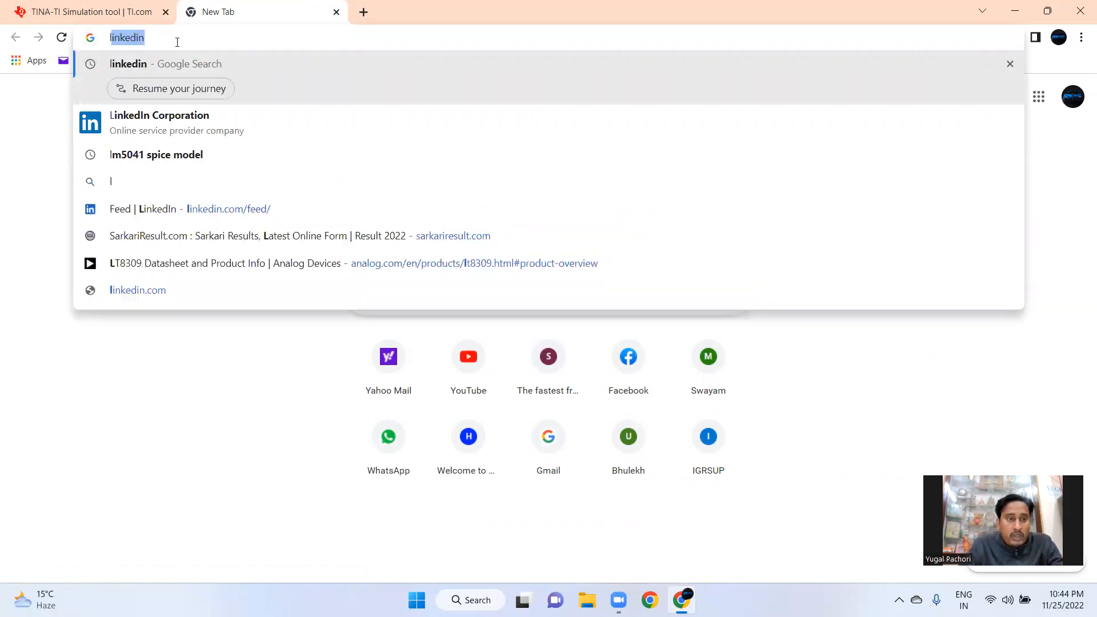
type("ice")
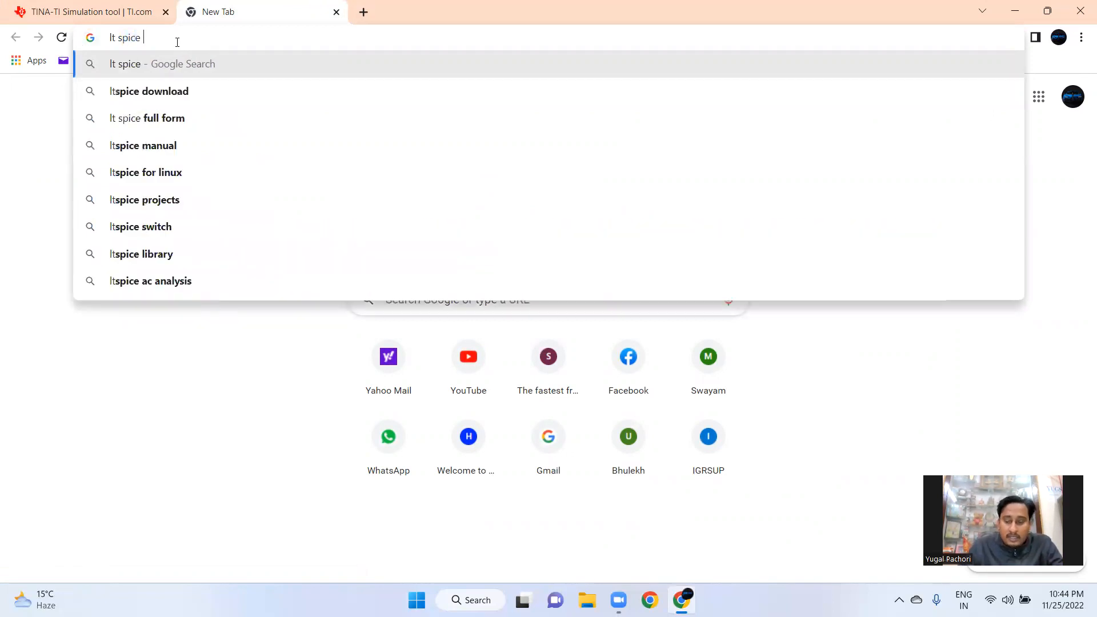
key("Return")
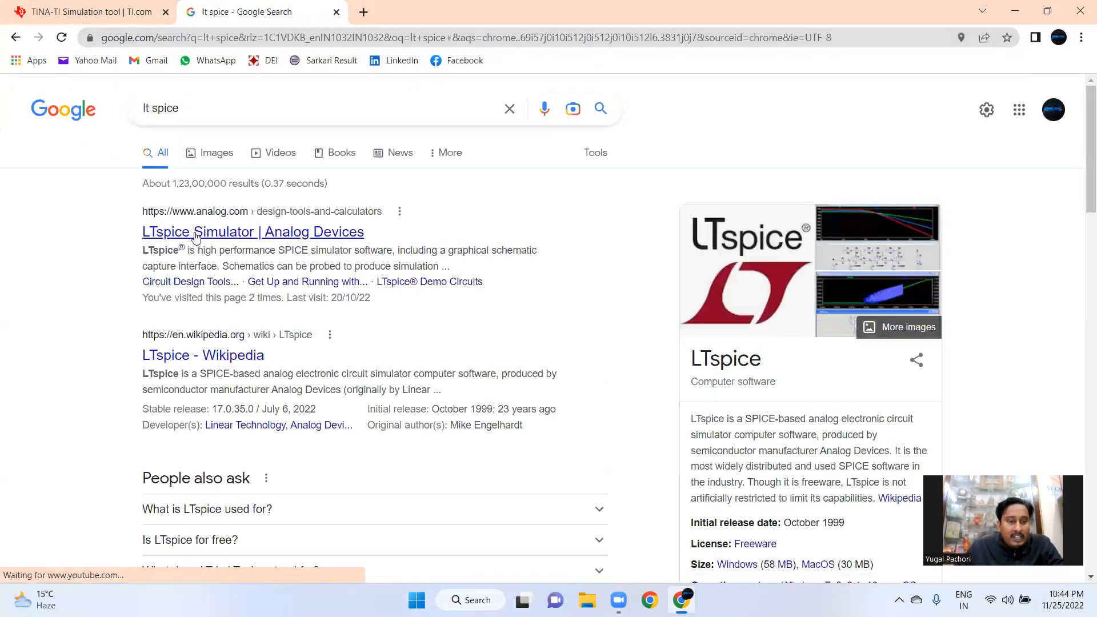
left_click(196, 235)
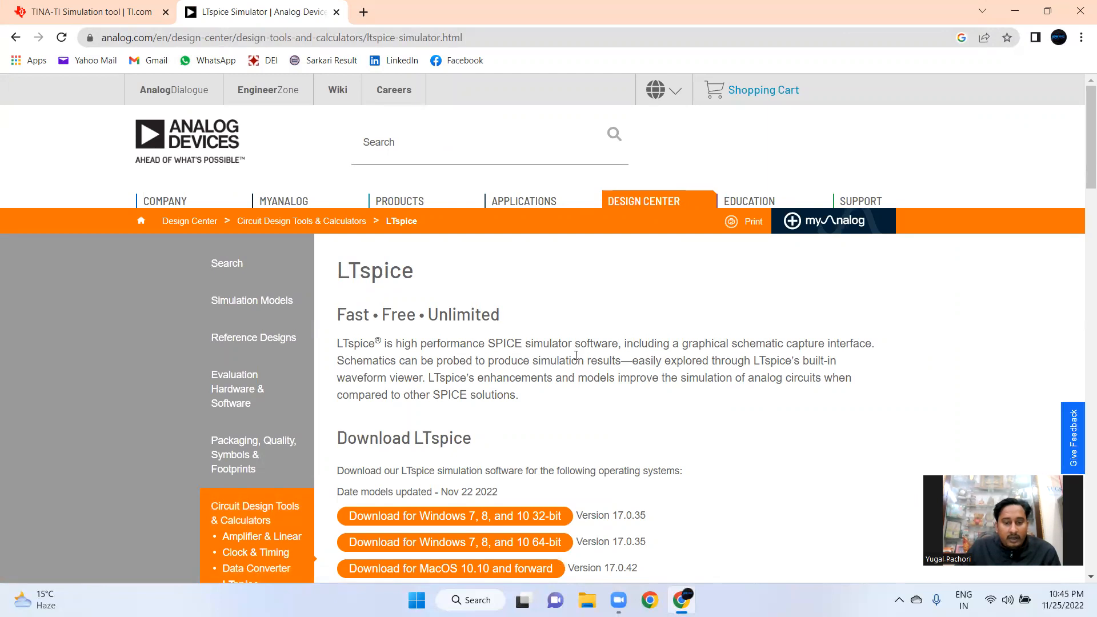
Scroll through the LTspice download options and switch between the TINA-TI and LTspice tabs
scroll(681, 338, "down", 4)
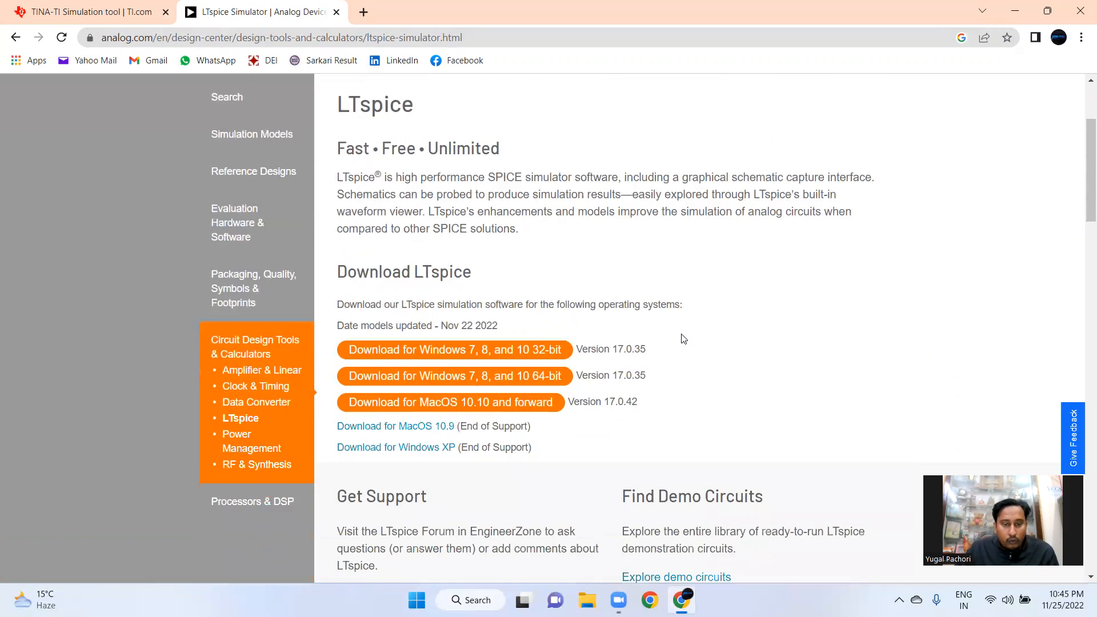
scroll(681, 338, "up", 4)
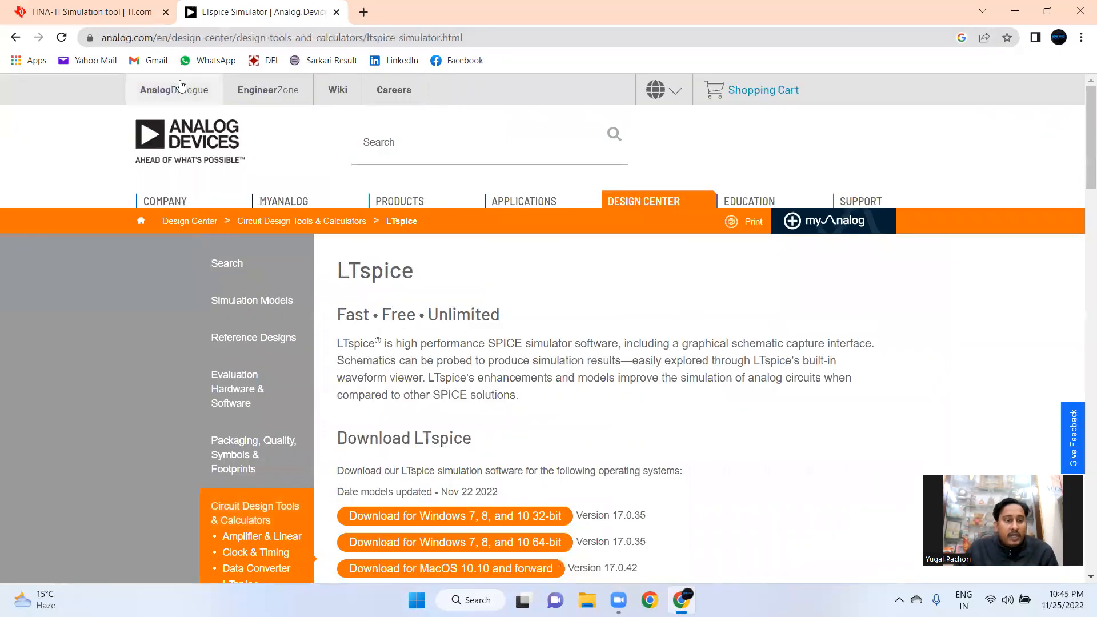
left_click(72, 13)
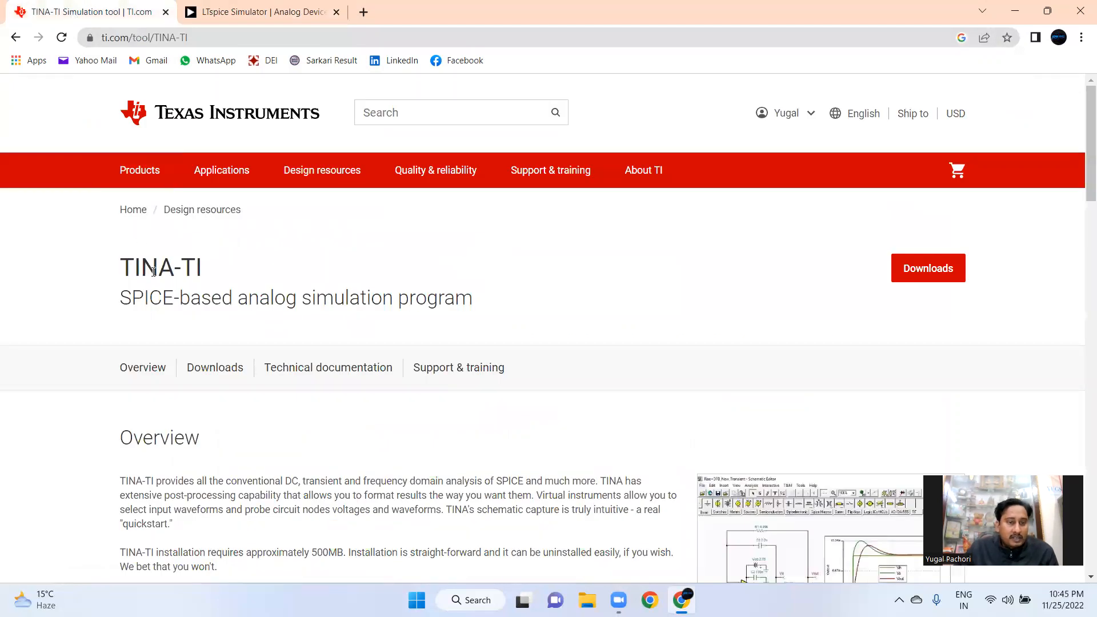
left_click(270, 14)
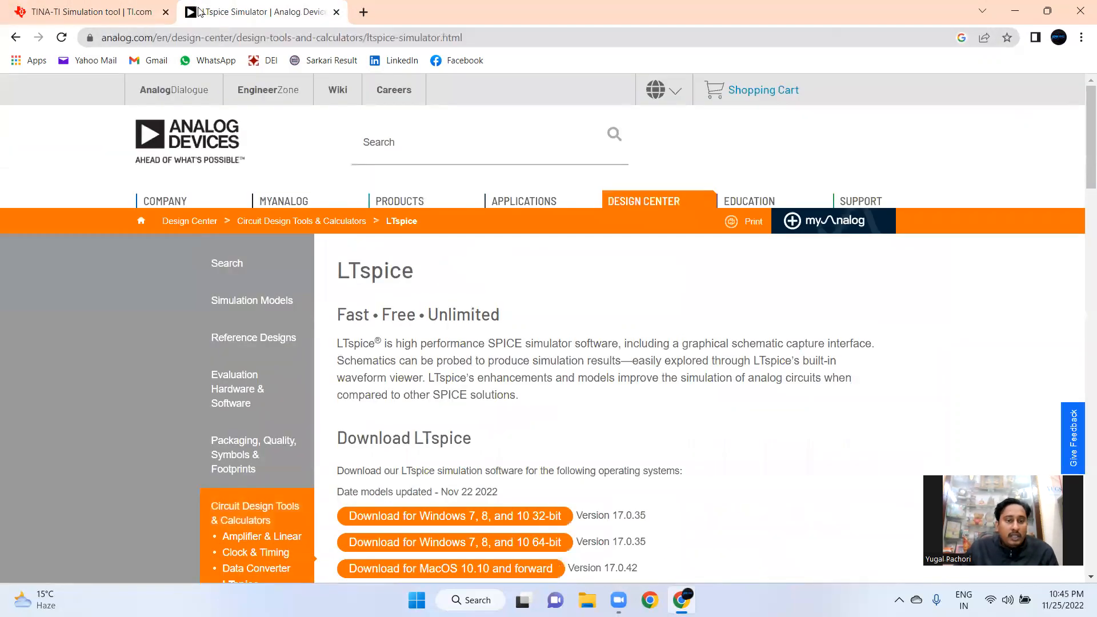
Go back to the results, search Google for lt spice founders, and open the LTspice Wikipedia article
left_click(16, 39)
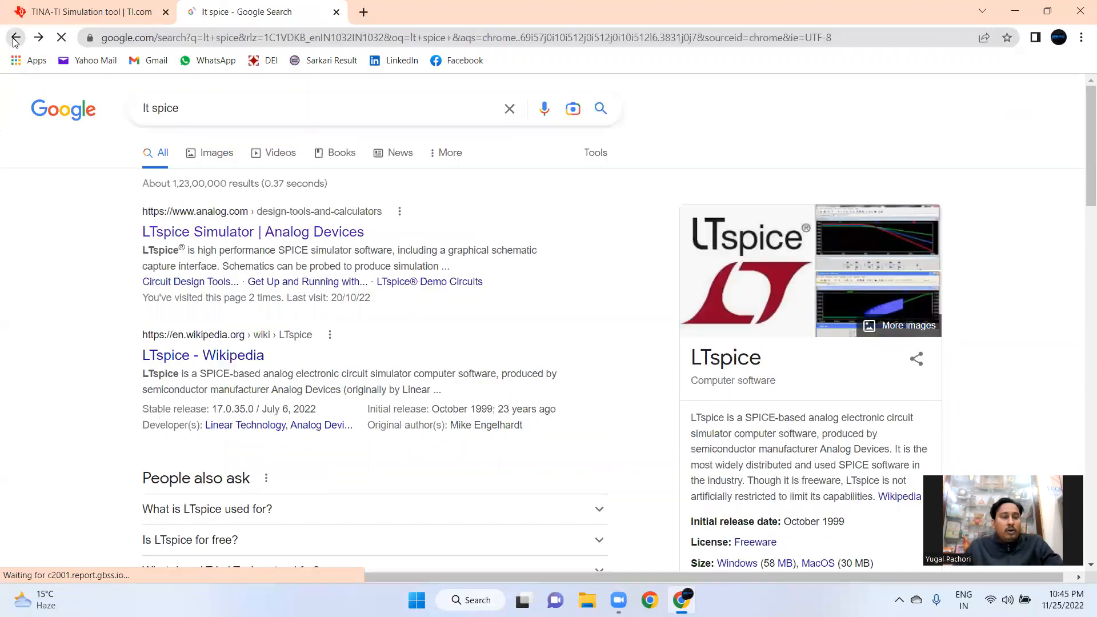
left_click(232, 119)
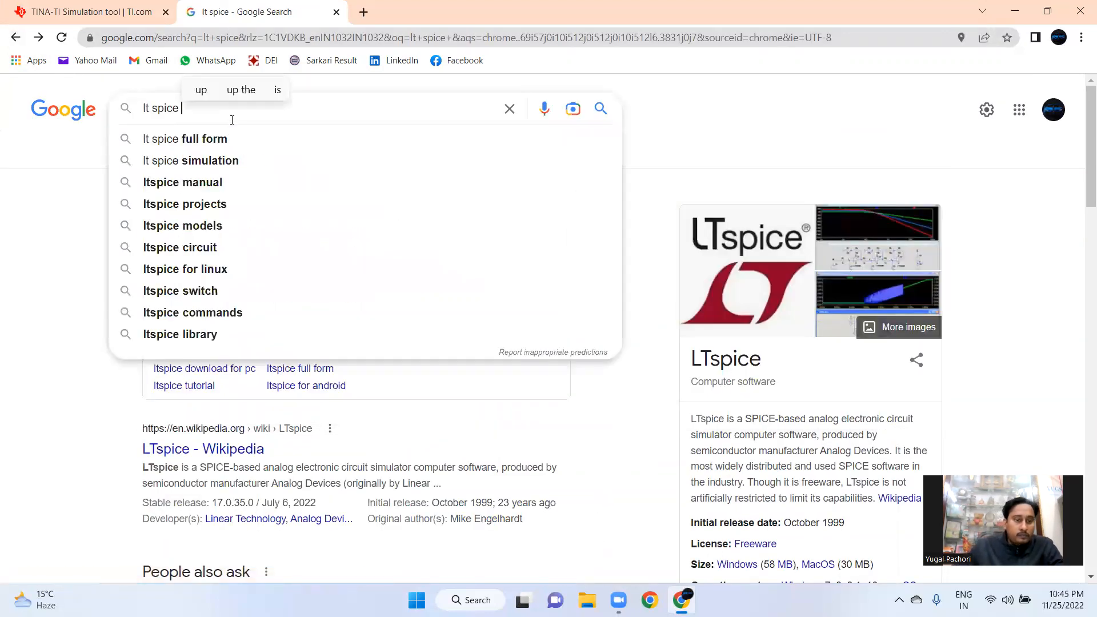
type("founder")
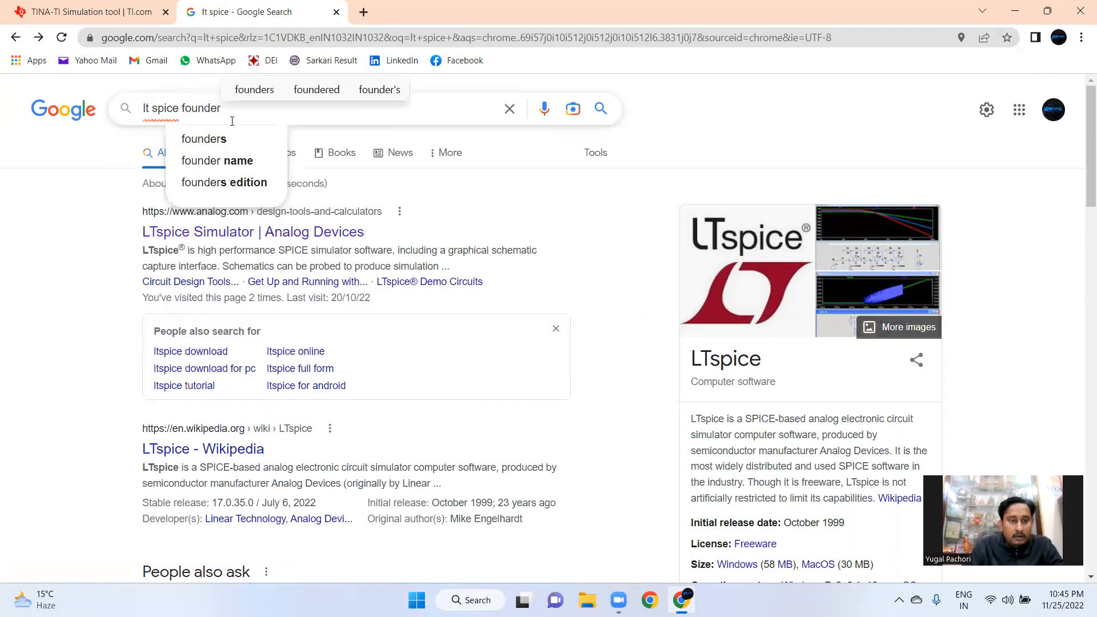
type("s")
key("Return")
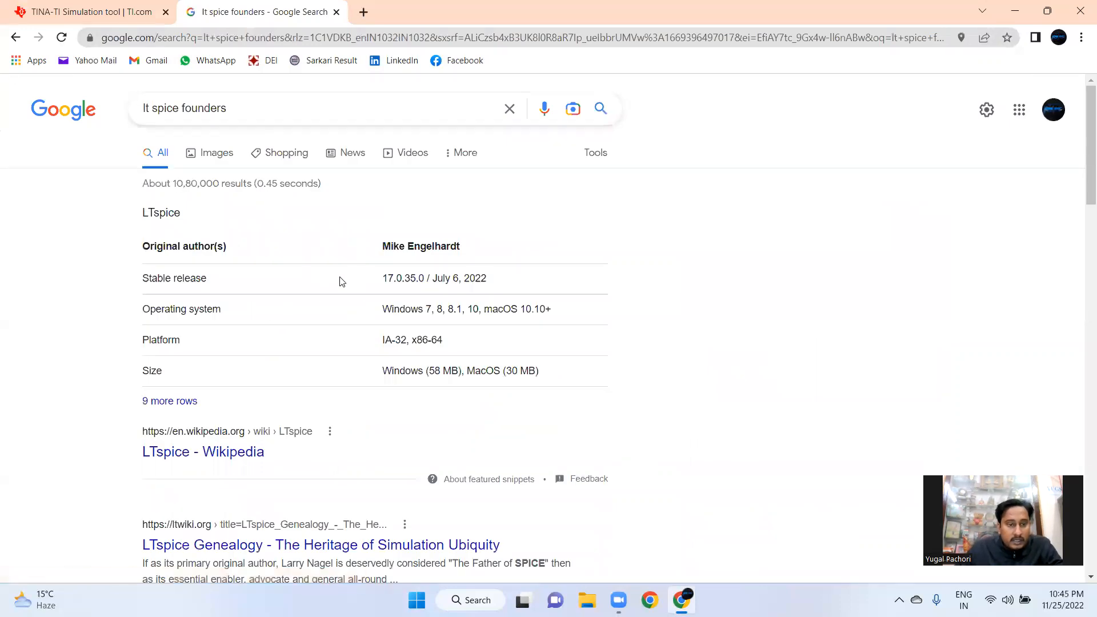
scroll(313, 287, "down", 3)
left_click(231, 317)
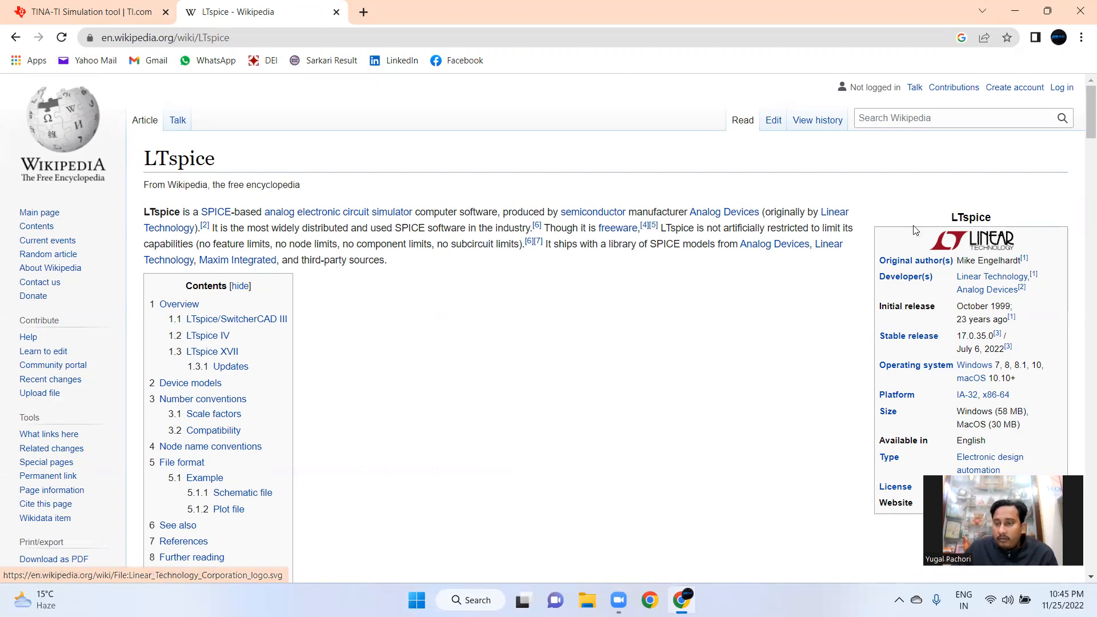
Minimize the browser and launch LTspice XVII from its desktop shortcut
left_click(137, 18)
left_click(196, 12)
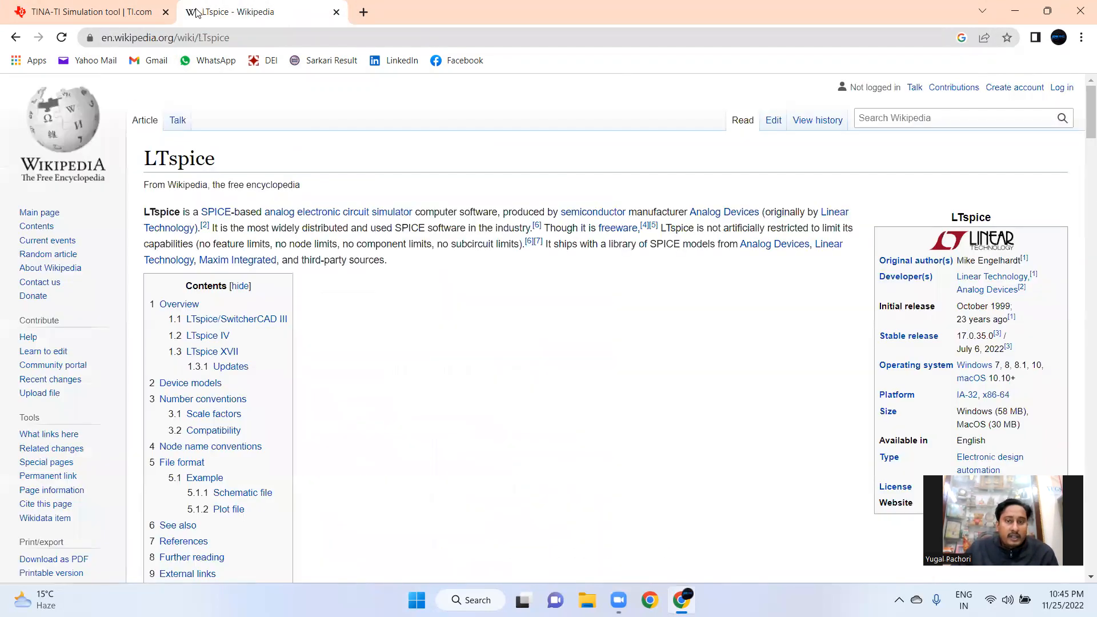
left_click(1015, 11)
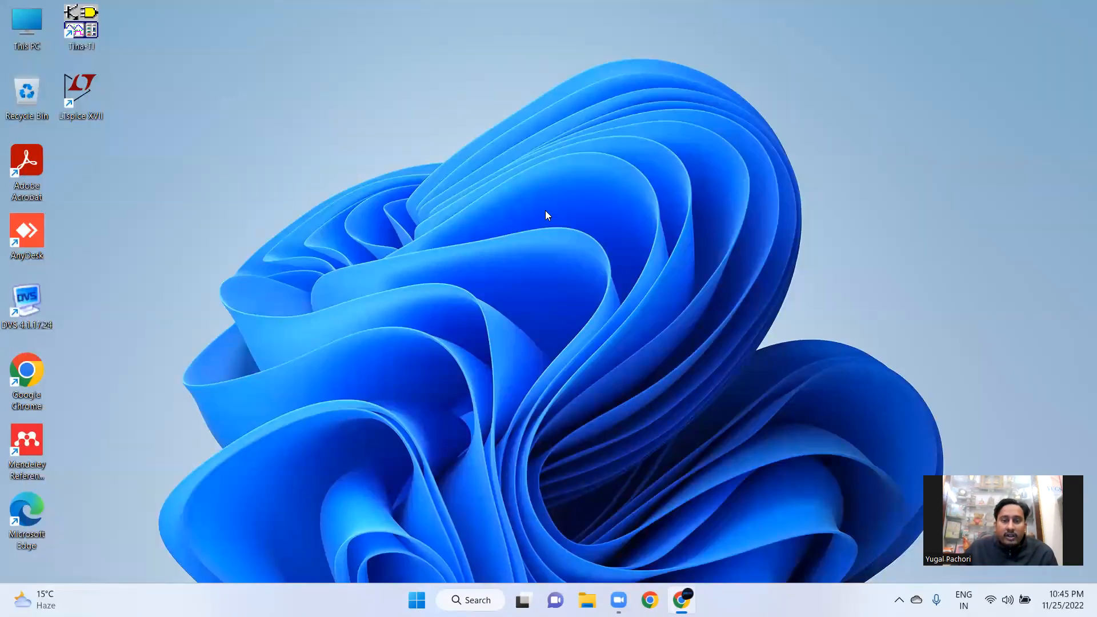
right_click(275, 152)
left_click(319, 213)
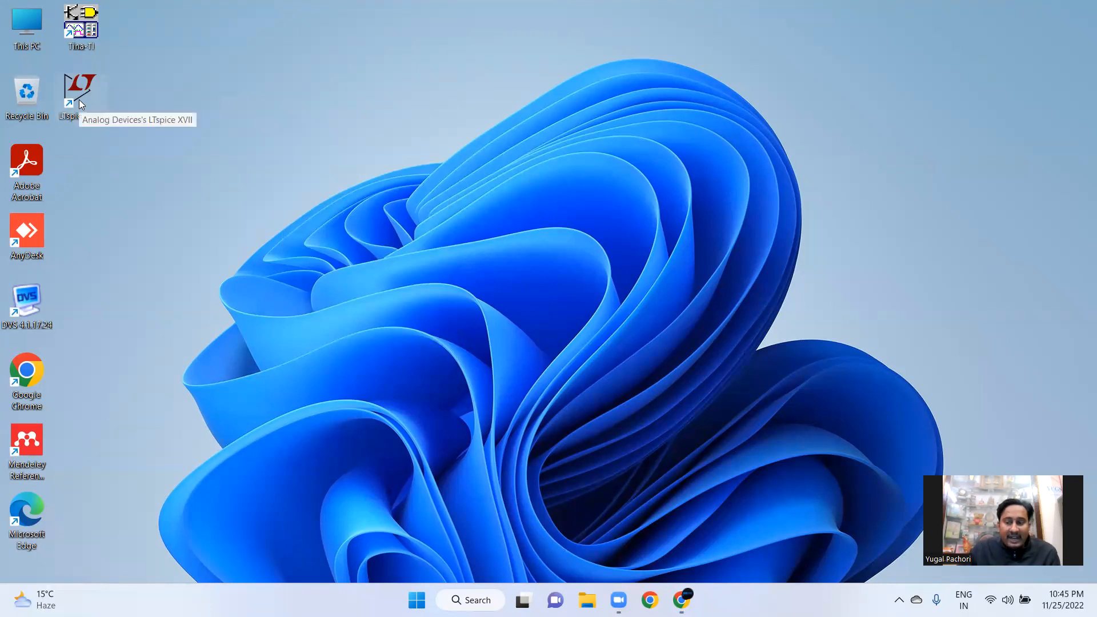
right_click(207, 70)
left_click(267, 135)
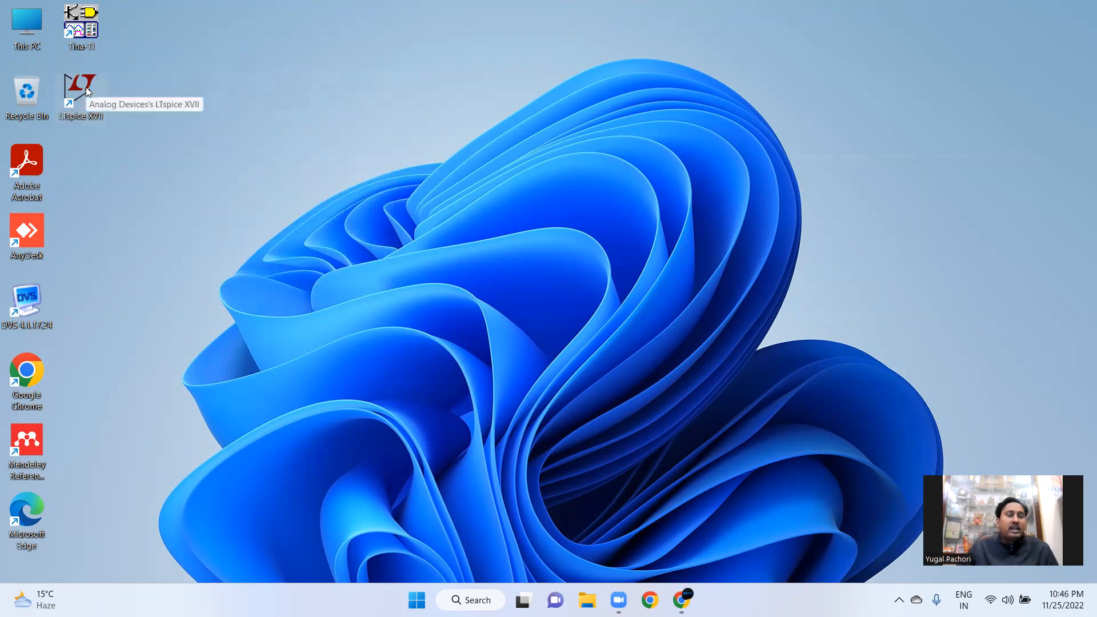
double_click(81, 91)
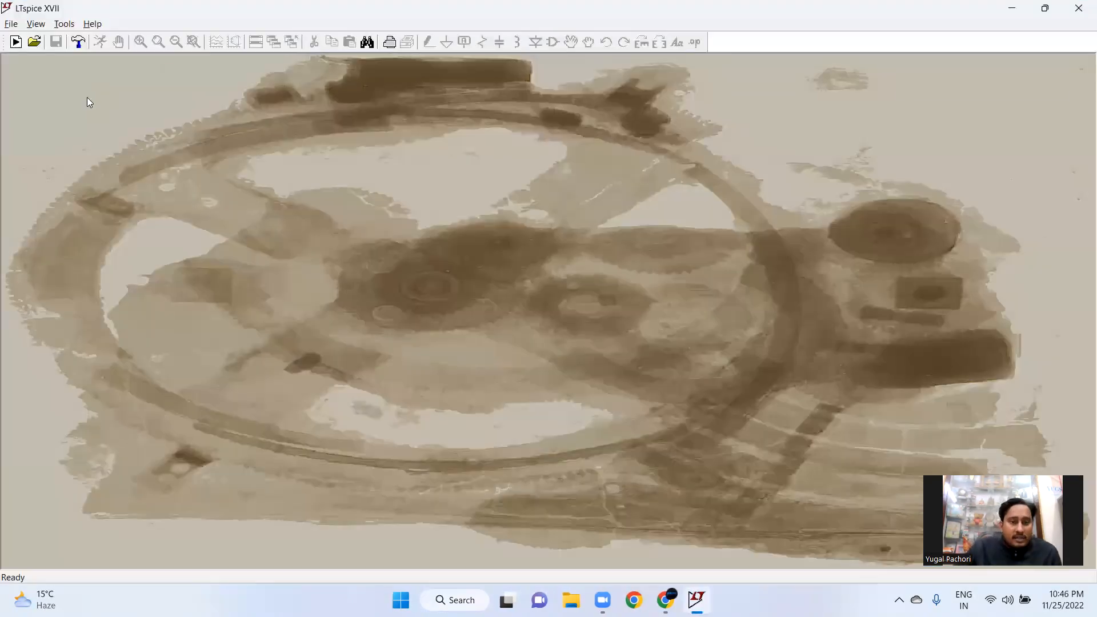
Open the recent E Nose schematic in LTspice, then close LTspice
left_click(12, 24)
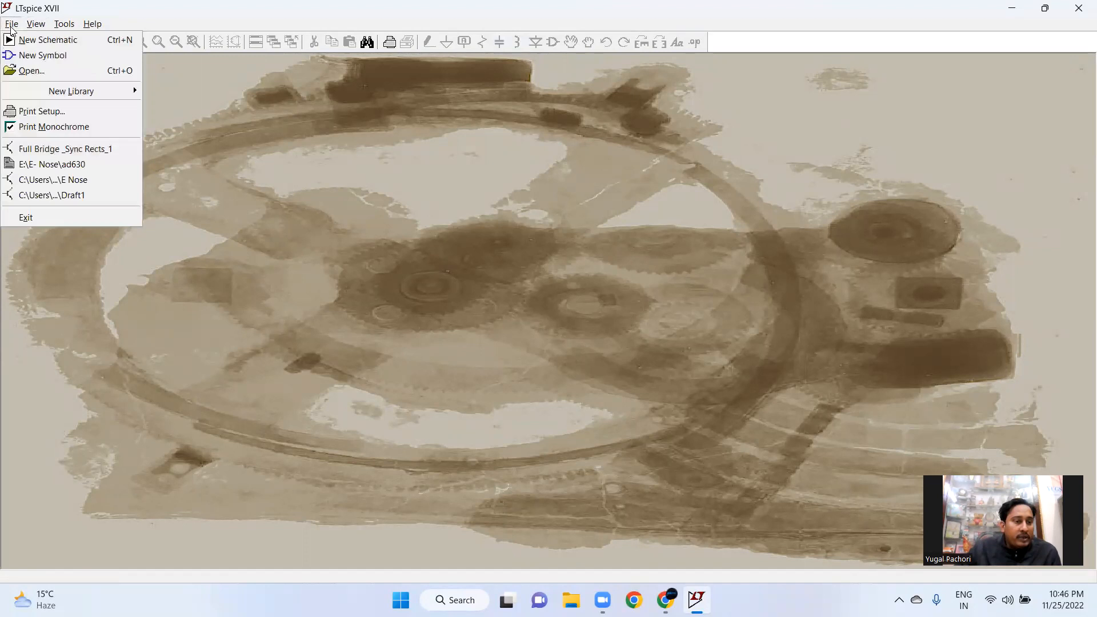
left_click(61, 180)
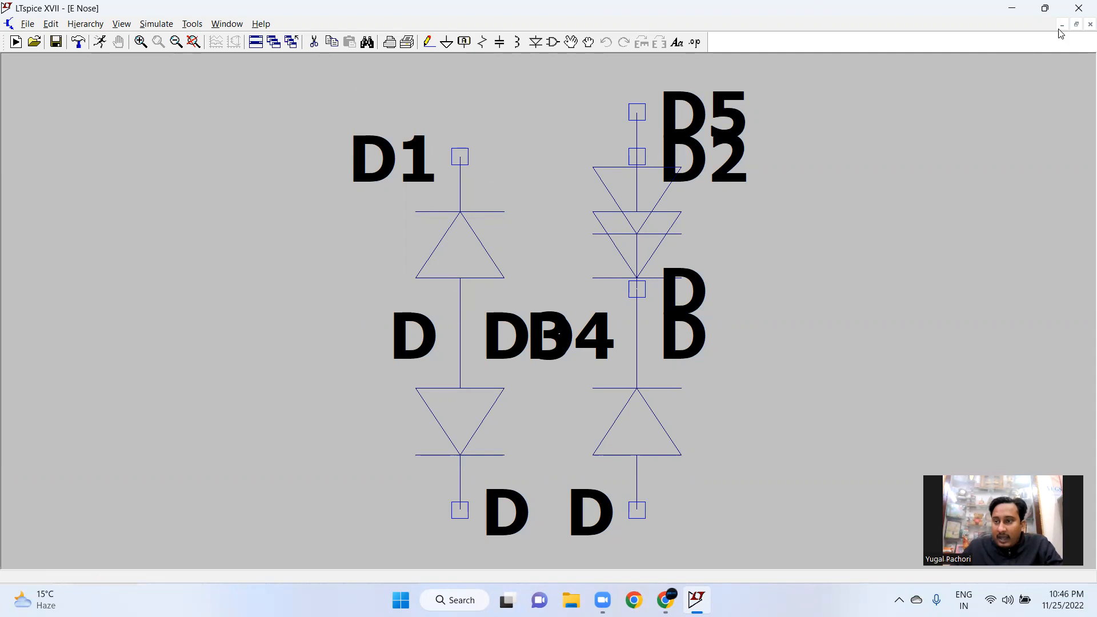
left_click(1079, 10)
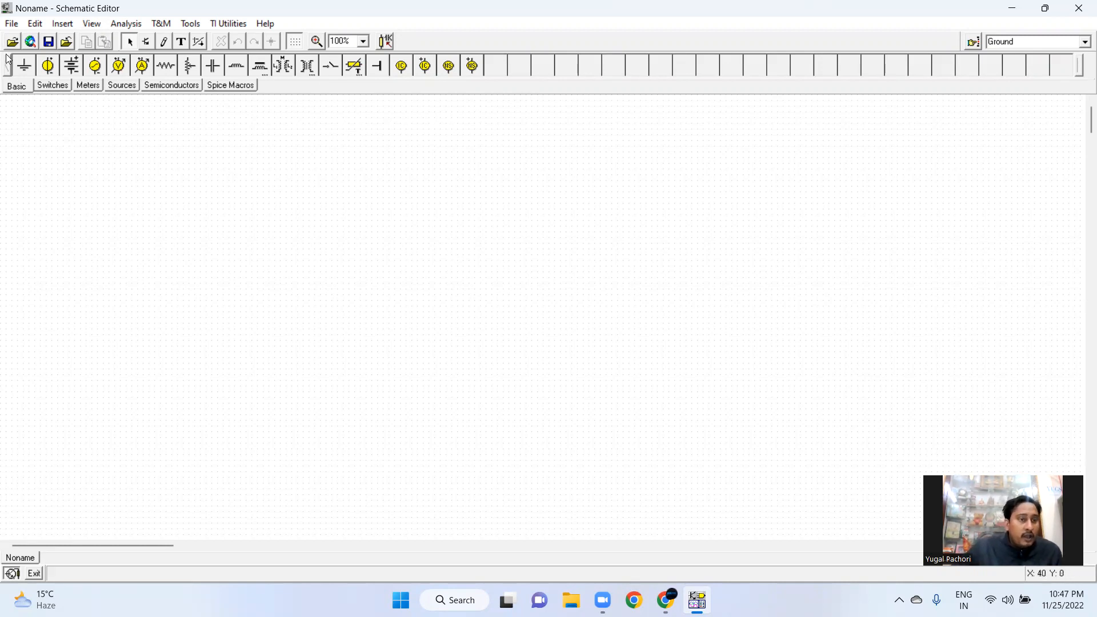
Open the recent E-Nose.TSC schematic in the TINA-TI Schematic Editor and scroll through its circuit
left_click(13, 26)
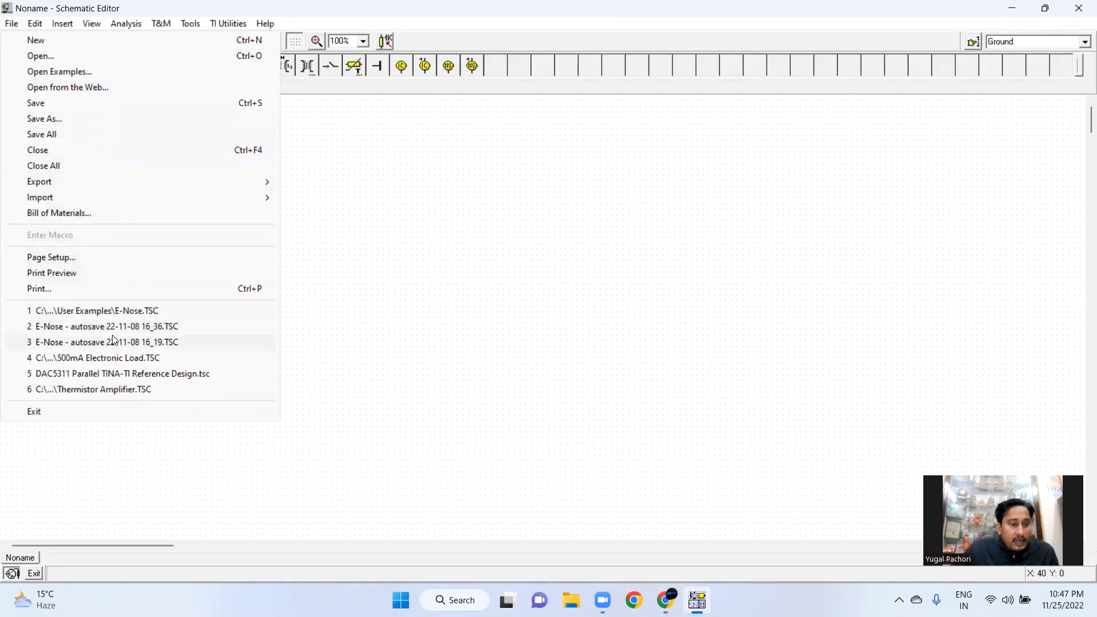
left_click(127, 314)
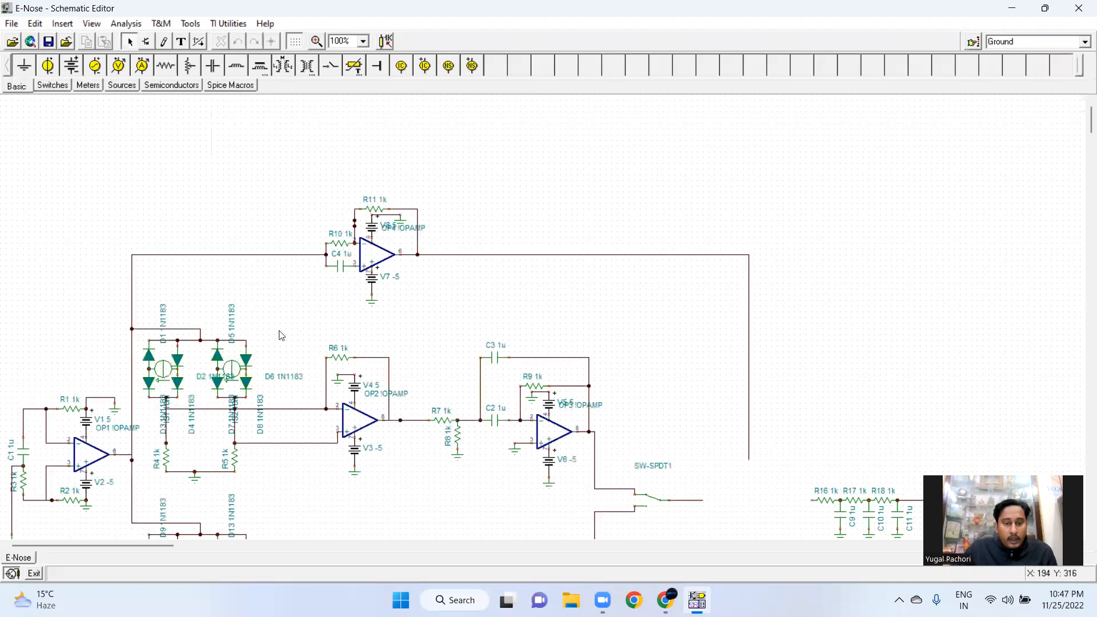
scroll(468, 263, "down", 7)
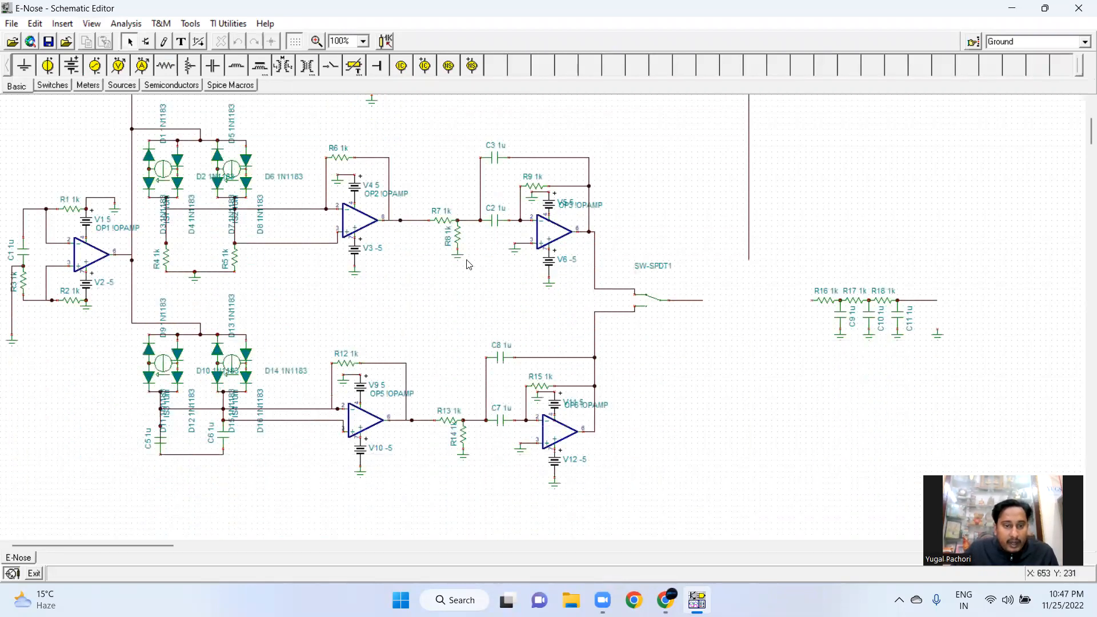
scroll(468, 263, "up", 2)
scroll(423, 220, "up", 1)
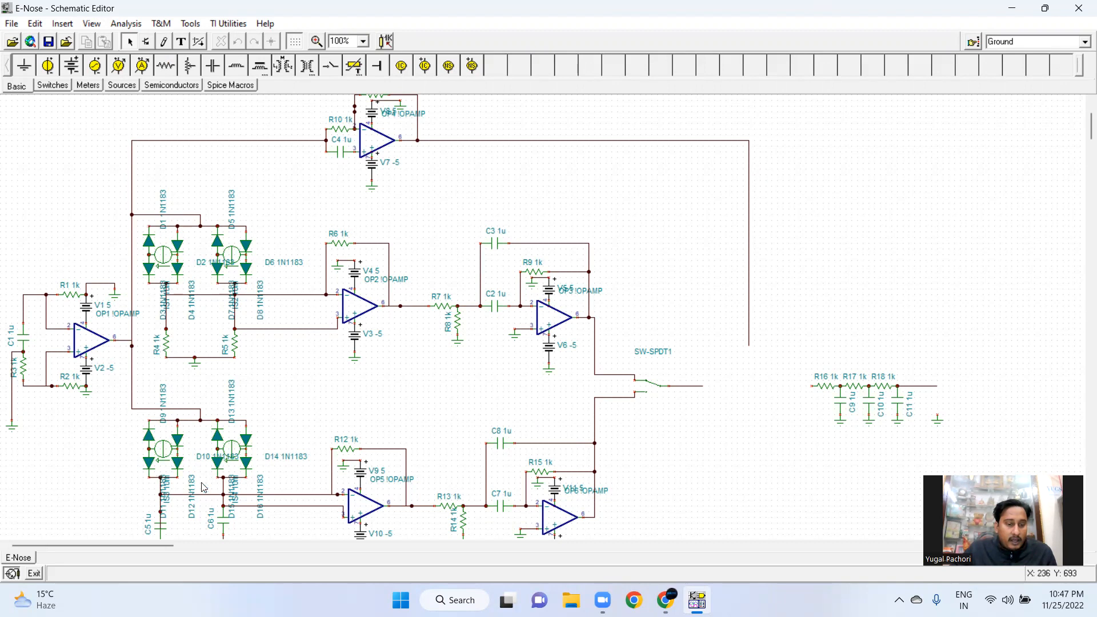
scroll(168, 366, "down", 5)
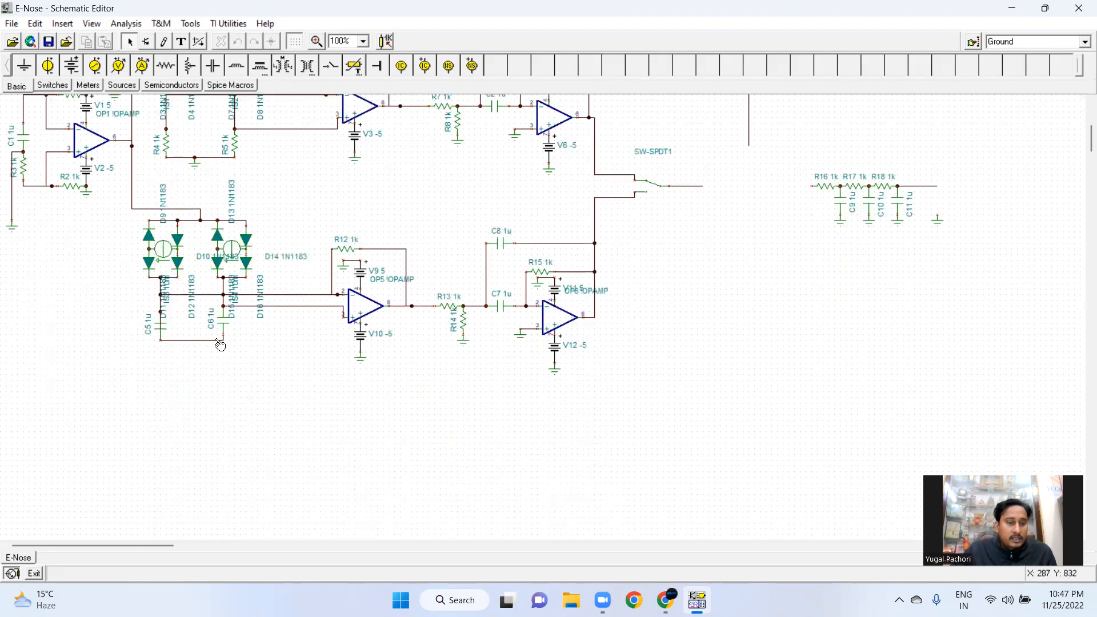
scroll(324, 260, "down", 2)
scroll(434, 328, "up", 4)
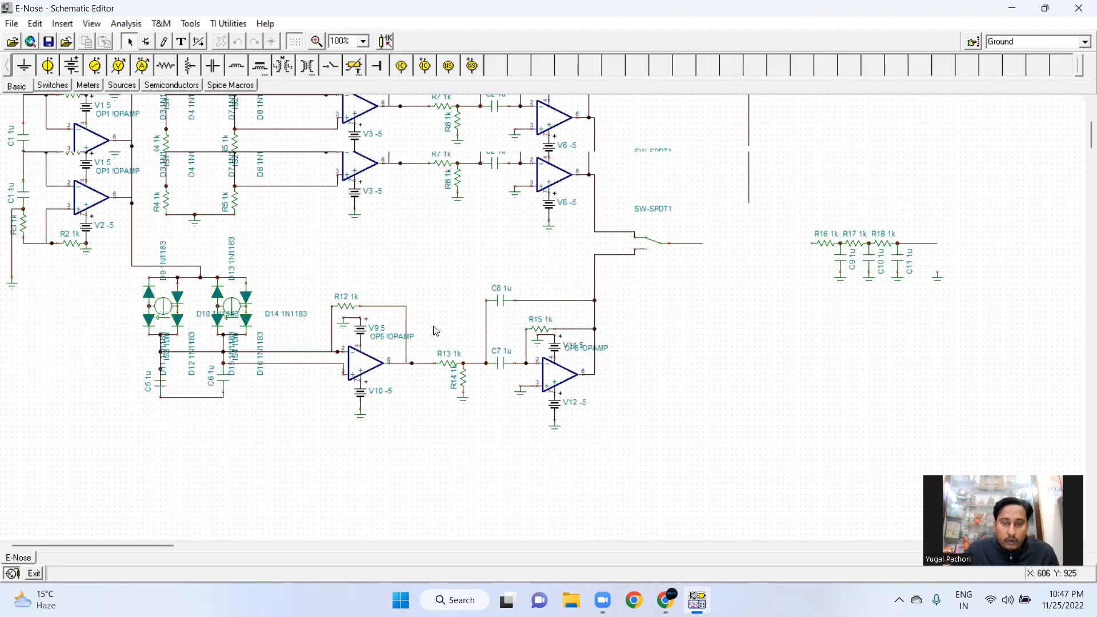
scroll(436, 331, "up", 1)
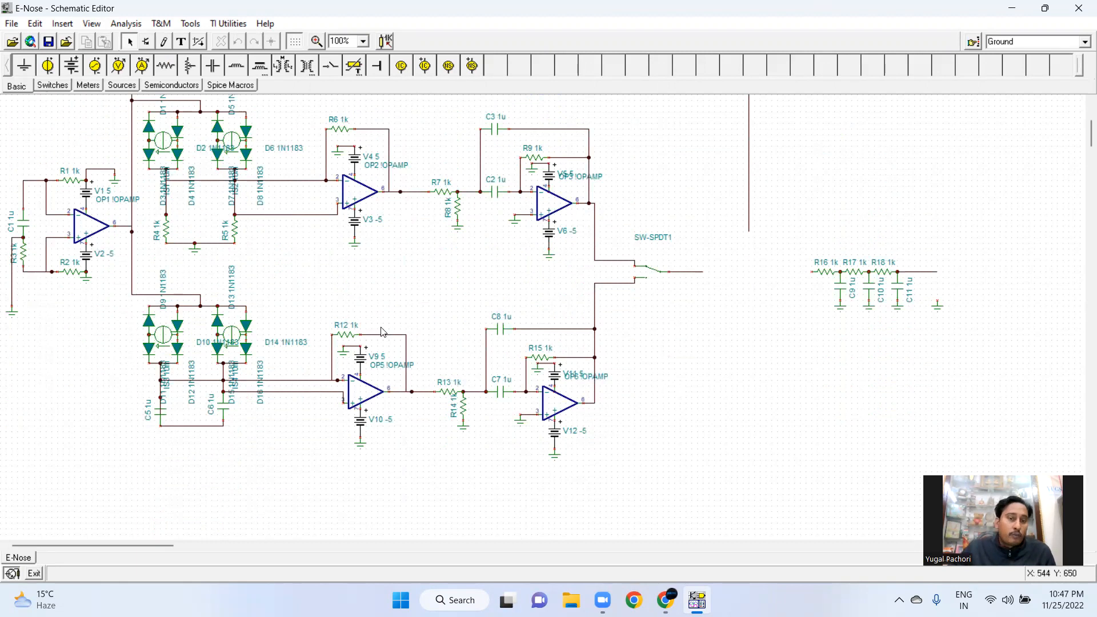
scroll(345, 328, "up", 2)
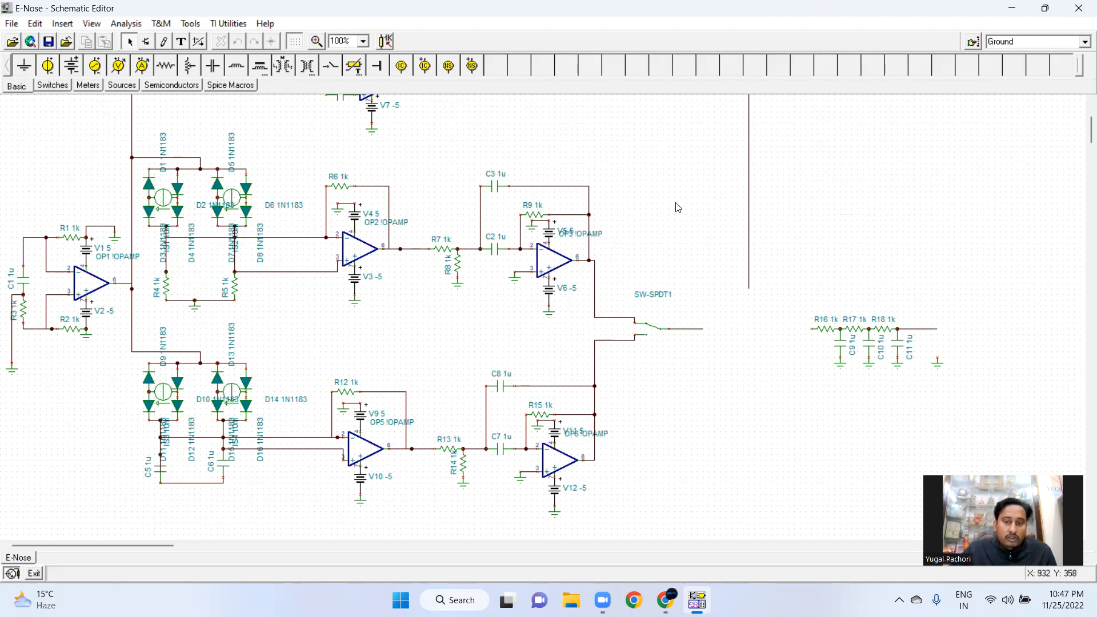
scroll(467, 297, "up", 3)
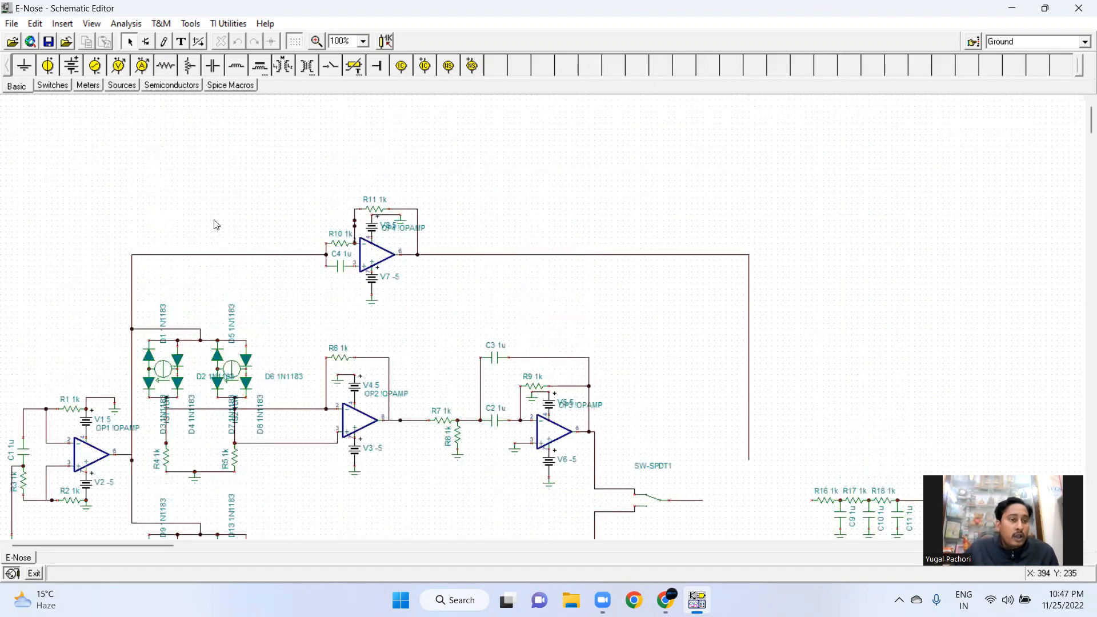
Create a new blank schematic in TINA-TI
left_click(12, 25)
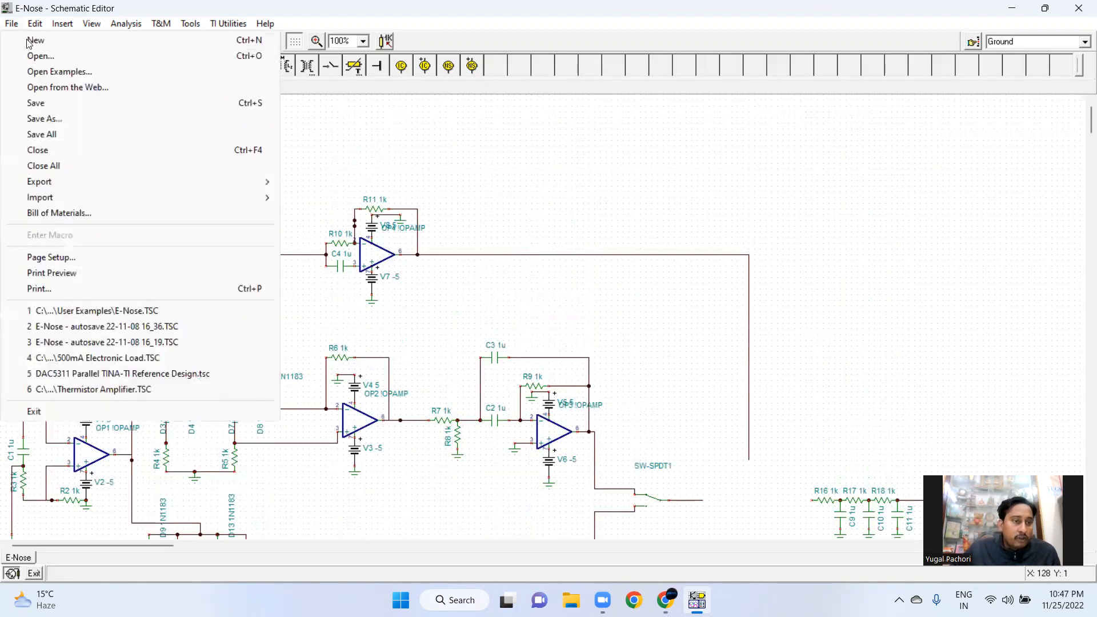
left_click(31, 41)
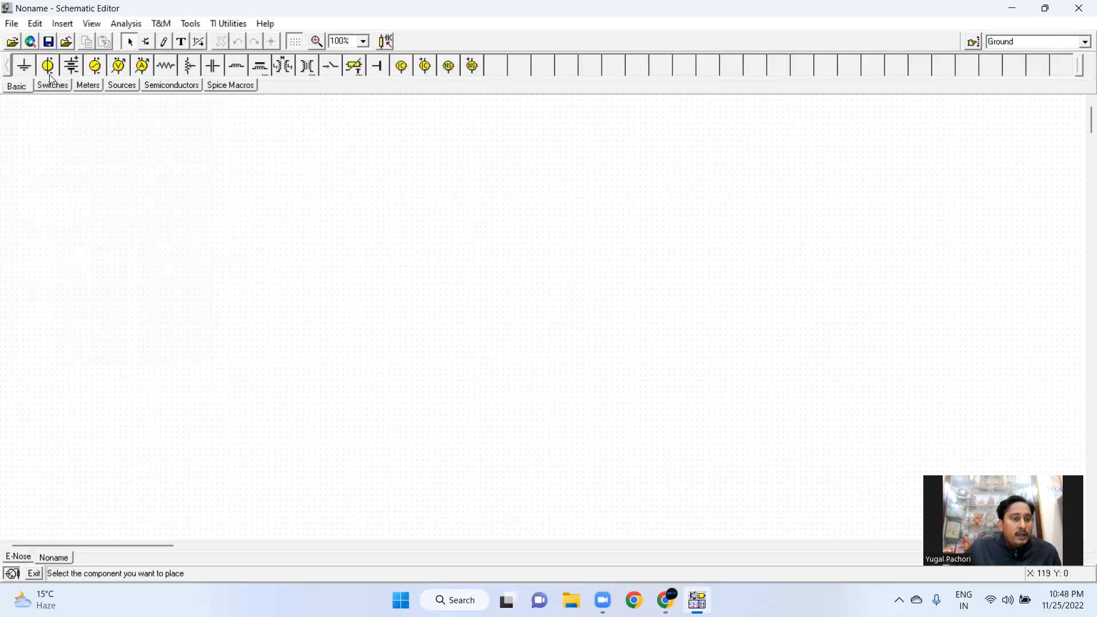
Place a 1k resistor and a battery on the new schematic
left_click(169, 67)
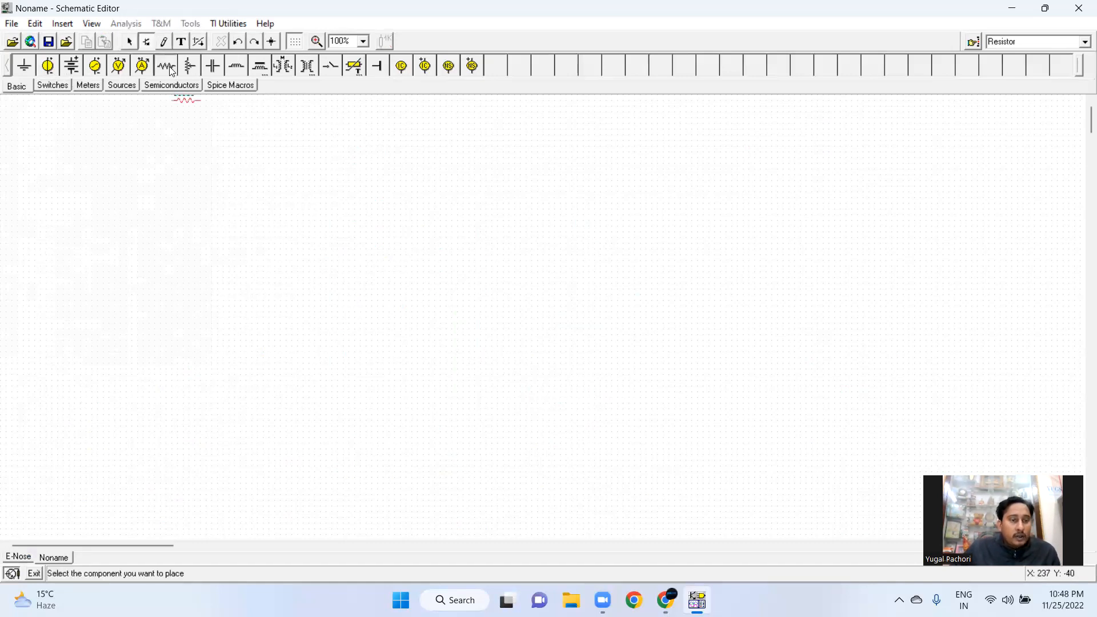
left_click(331, 197)
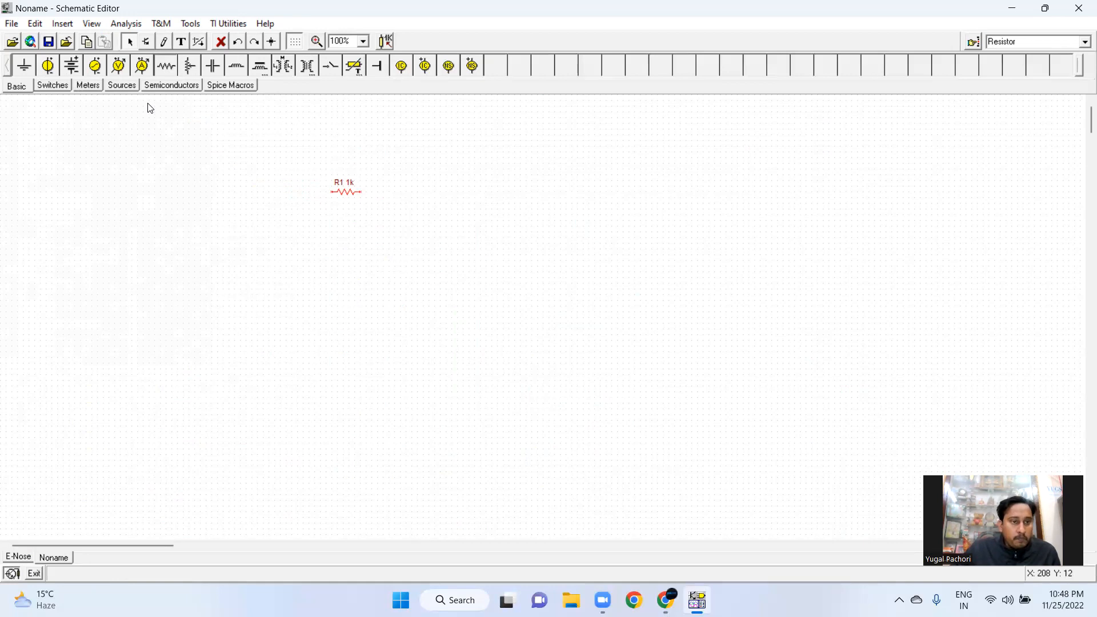
left_click(74, 67)
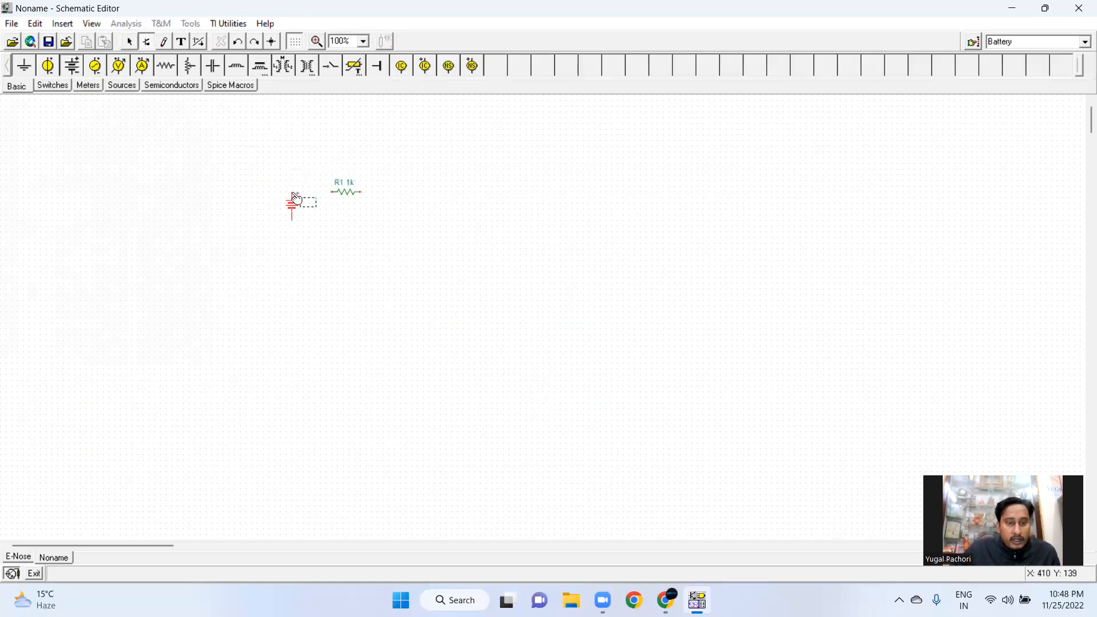
left_click(294, 198)
Draw a wire from the battery's upper terminal to the resistor's left end
left_click(164, 41)
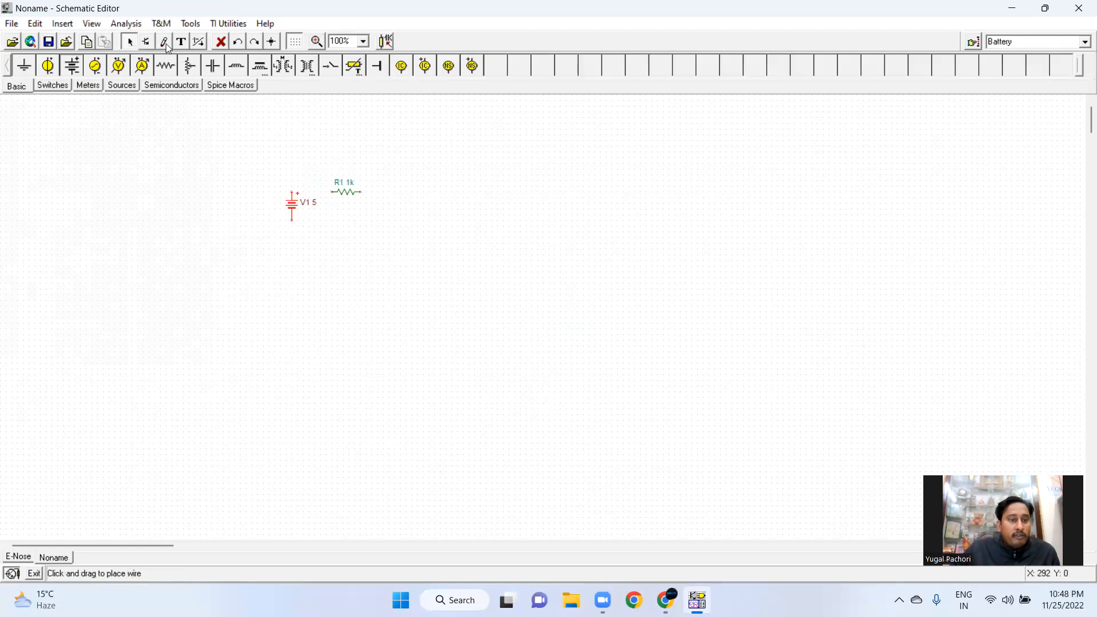
left_click_drag(294, 191, 332, 192)
left_click(339, 214)
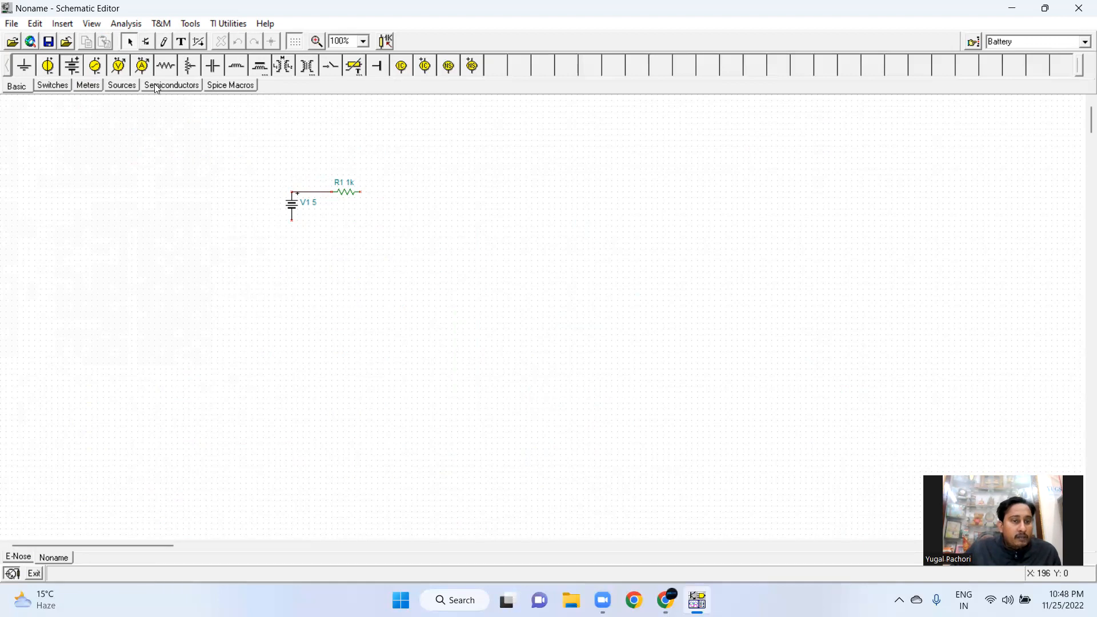
Place a voltmeter rotated right, attached to the resistor's right end
left_click(119, 66)
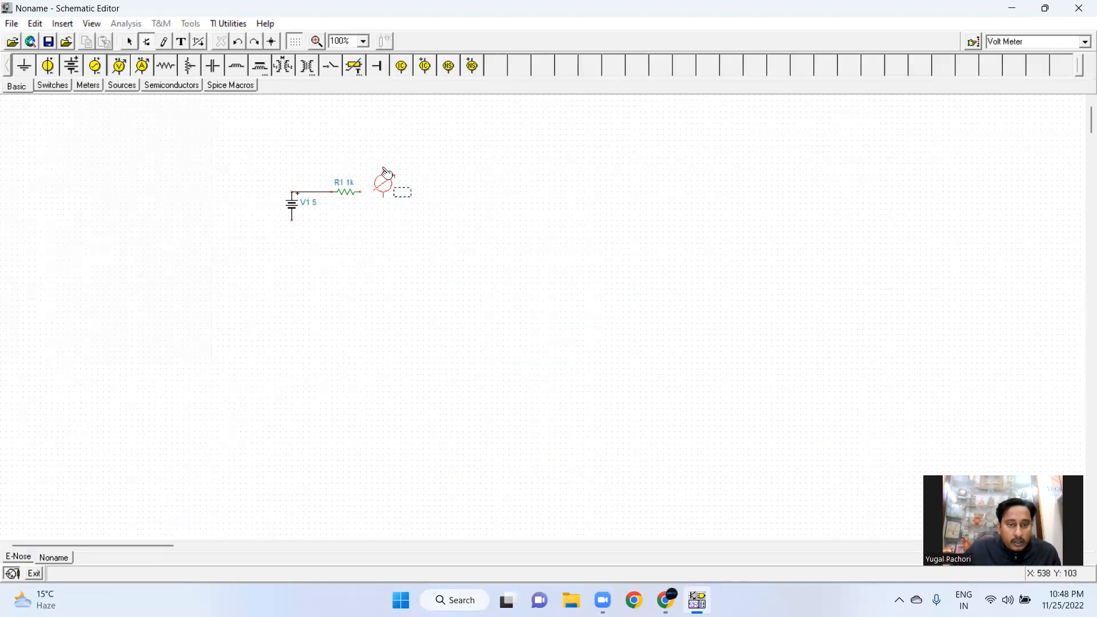
right_click(385, 181)
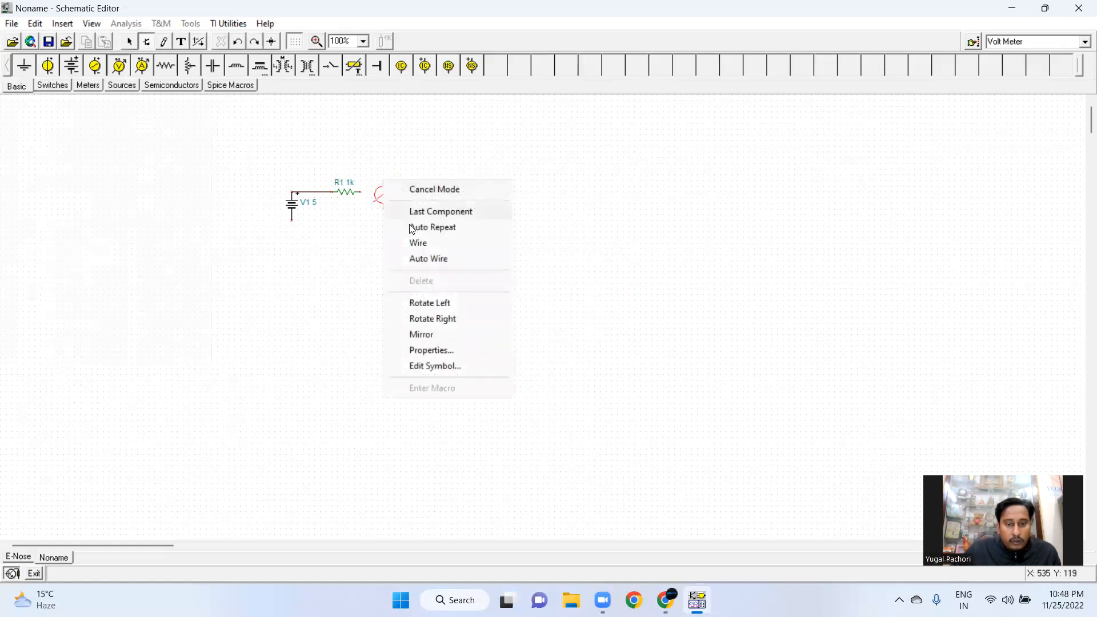
left_click(433, 319)
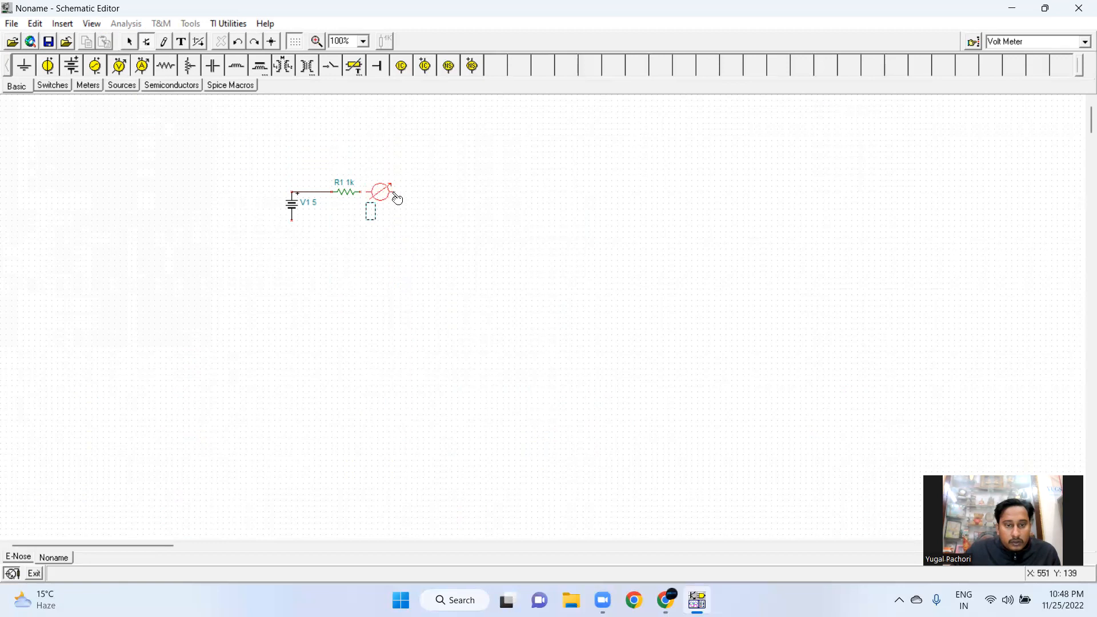
left_click(392, 197)
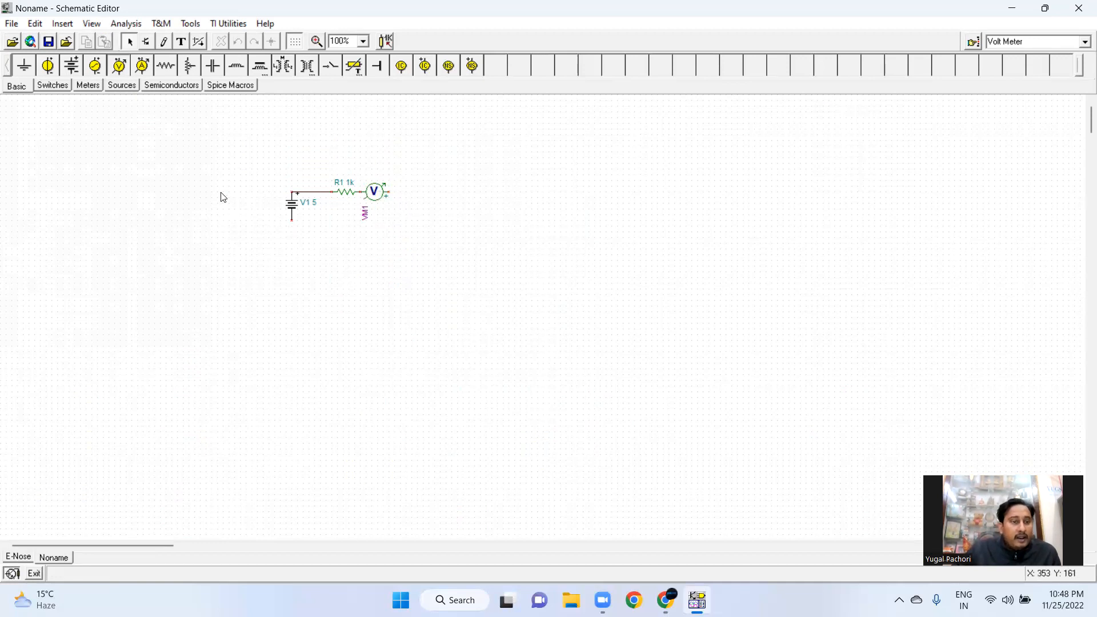
Draw wires from the battery's lower terminal down and across beneath the circuit
left_click(164, 41)
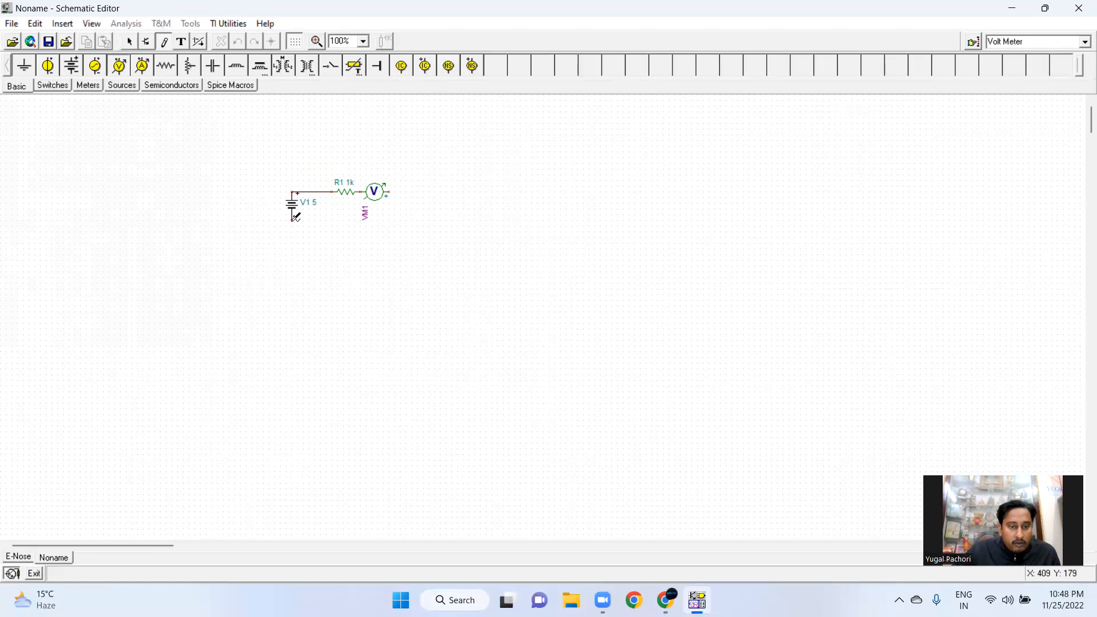
key("Escape")
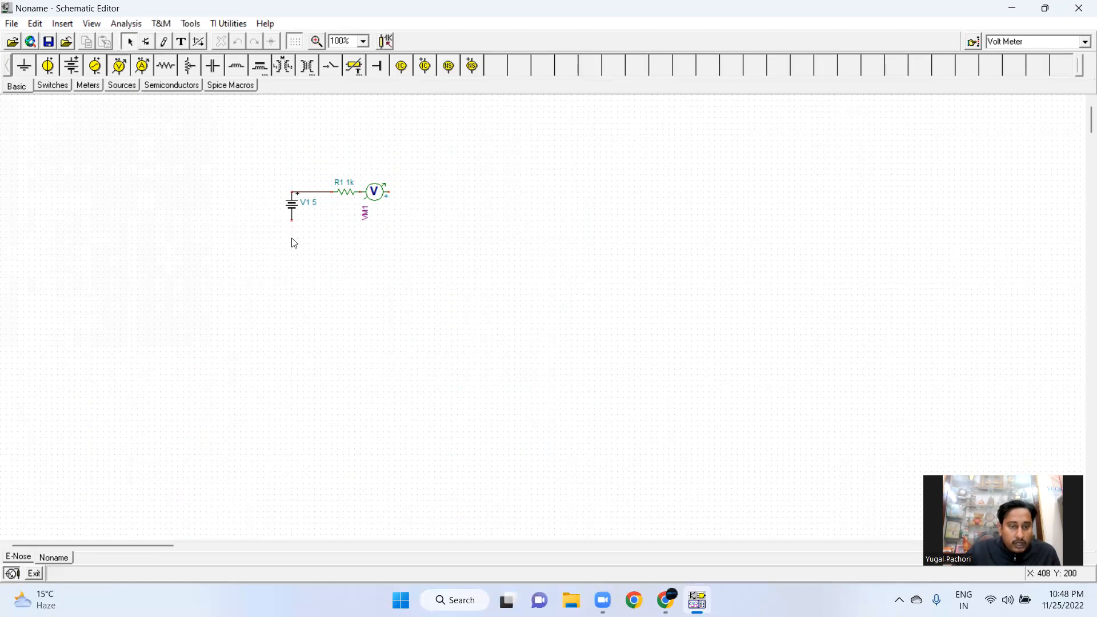
left_click(164, 41)
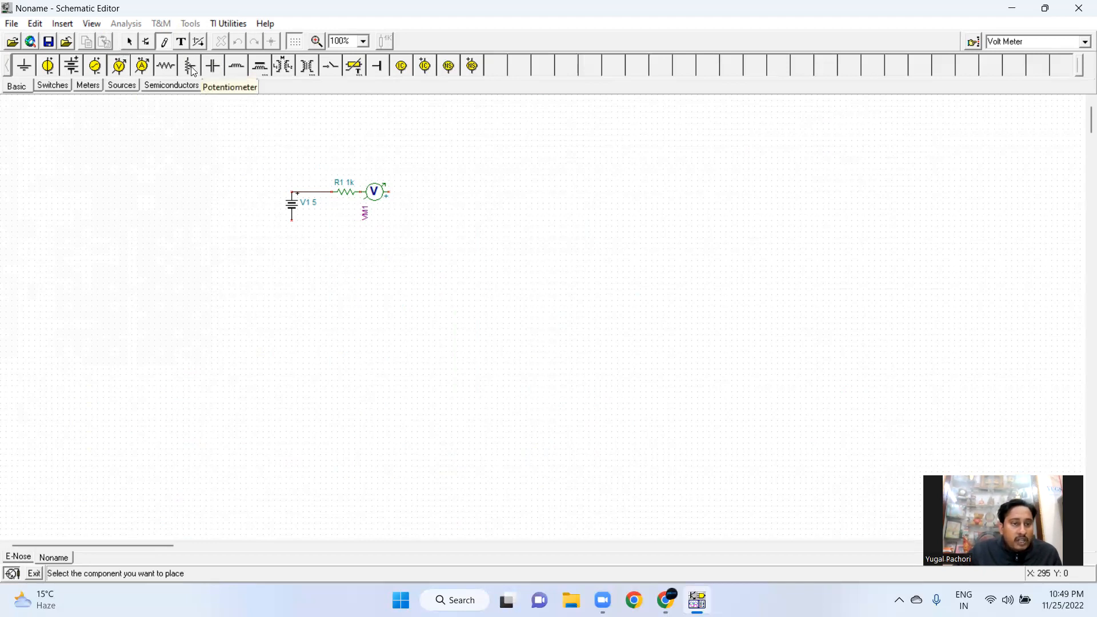
left_click(172, 43)
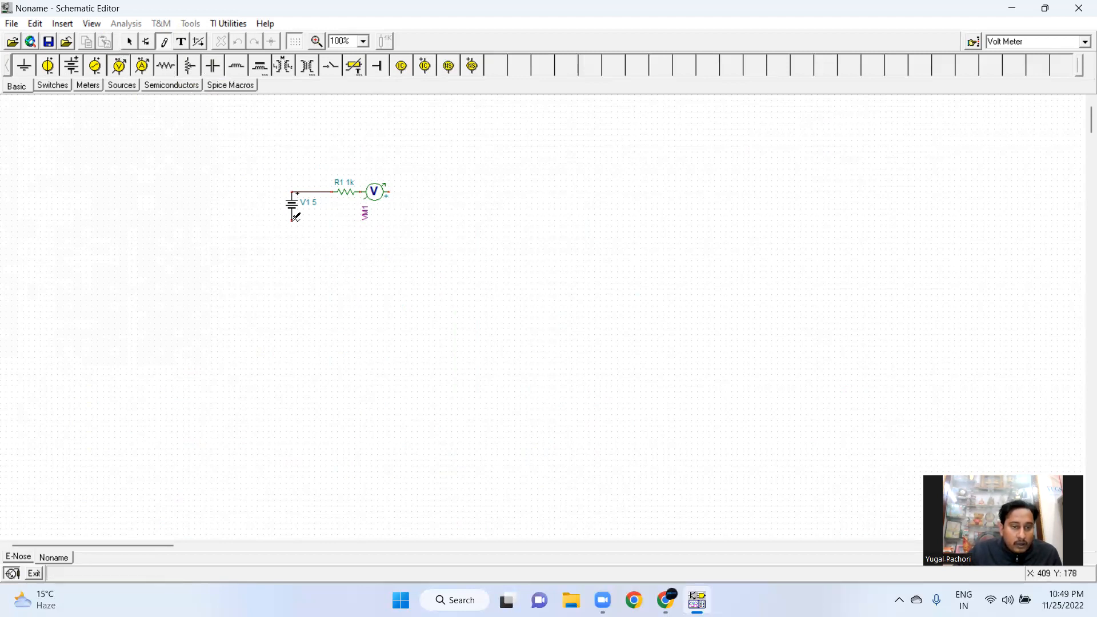
left_click_drag(297, 221, 297, 254)
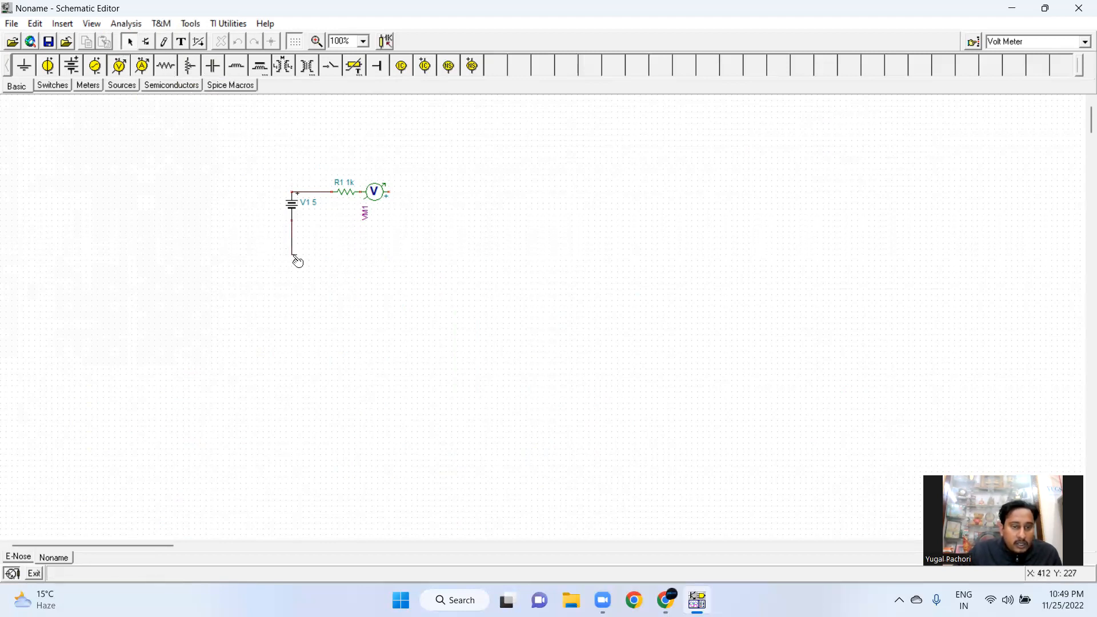
left_click(163, 41)
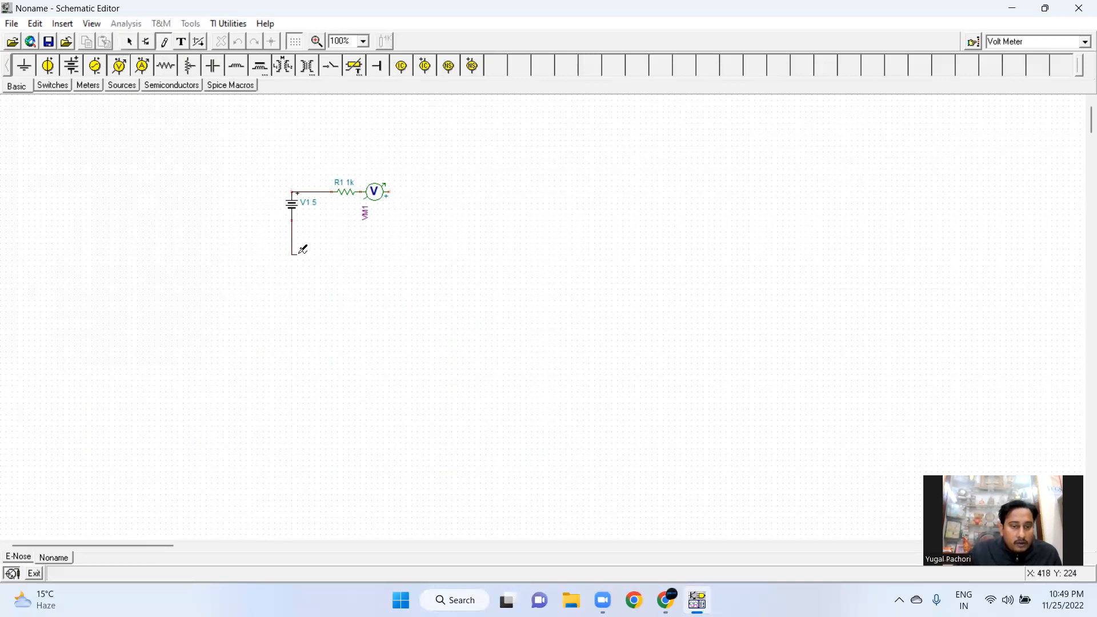
left_click_drag(301, 250, 397, 250)
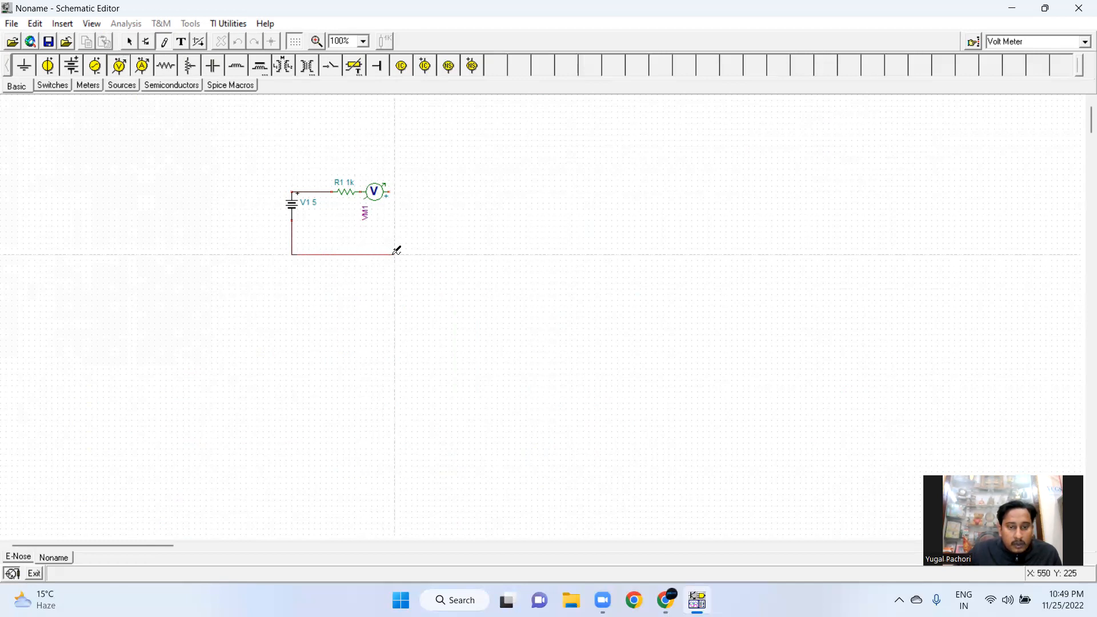
left_click_drag(402, 253, 401, 254)
key("Escape")
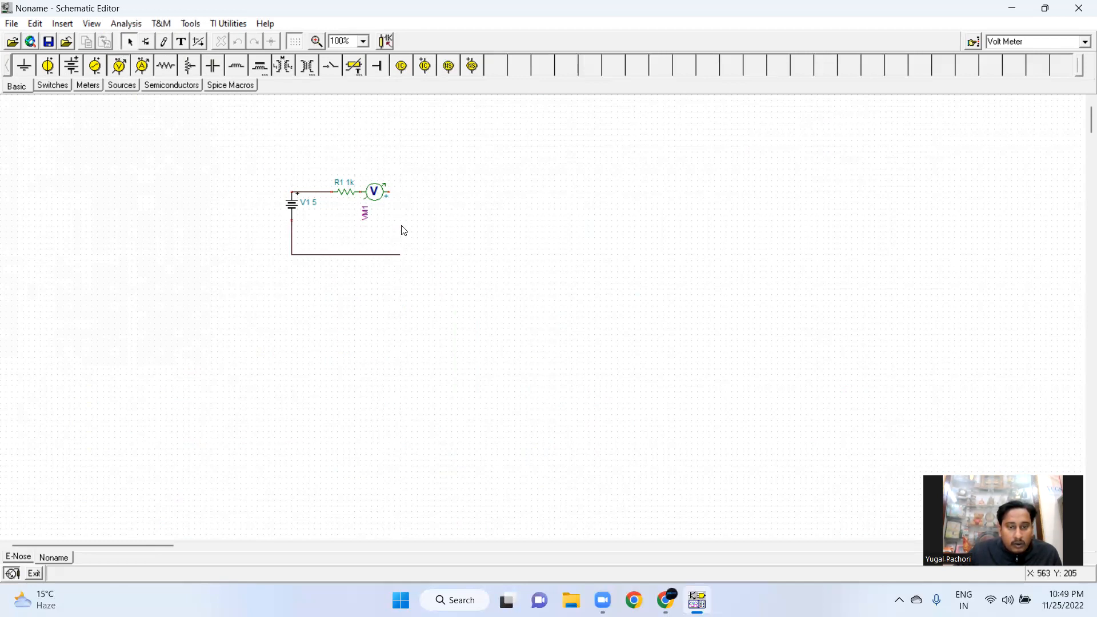
Draw a wire from the voltmeter's output down to the bottom wire to close the loop
left_click(164, 42)
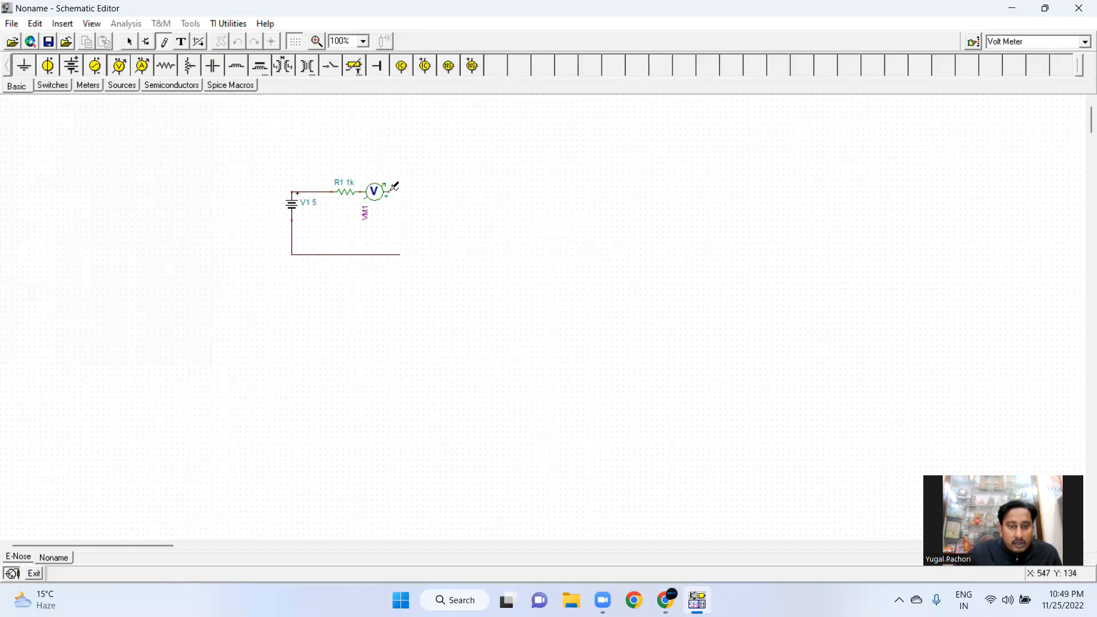
key("Escape")
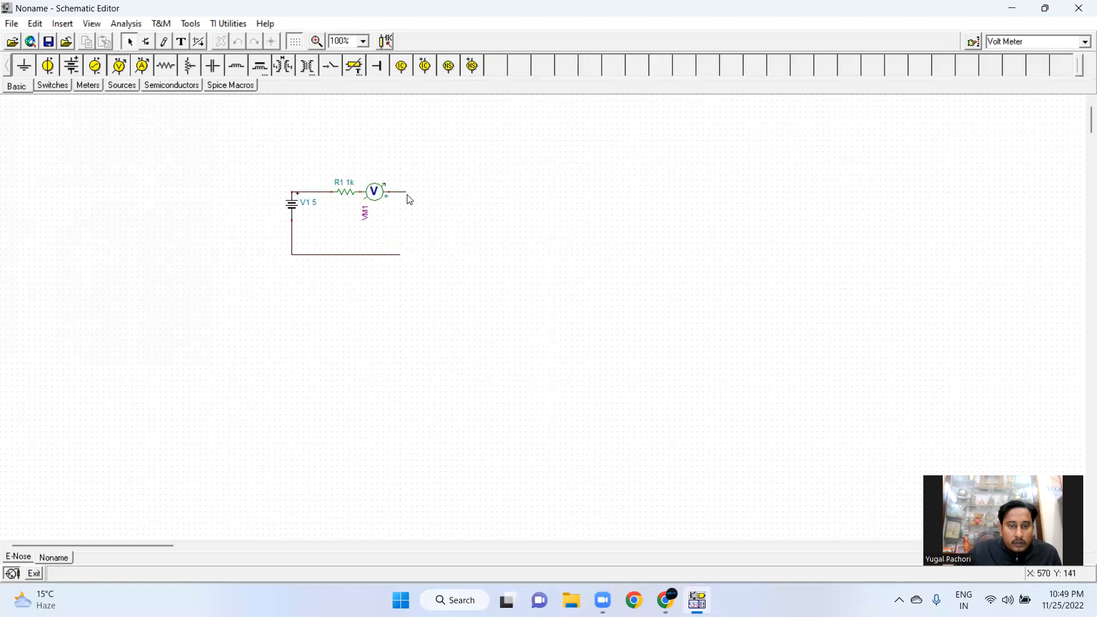
left_click(164, 41)
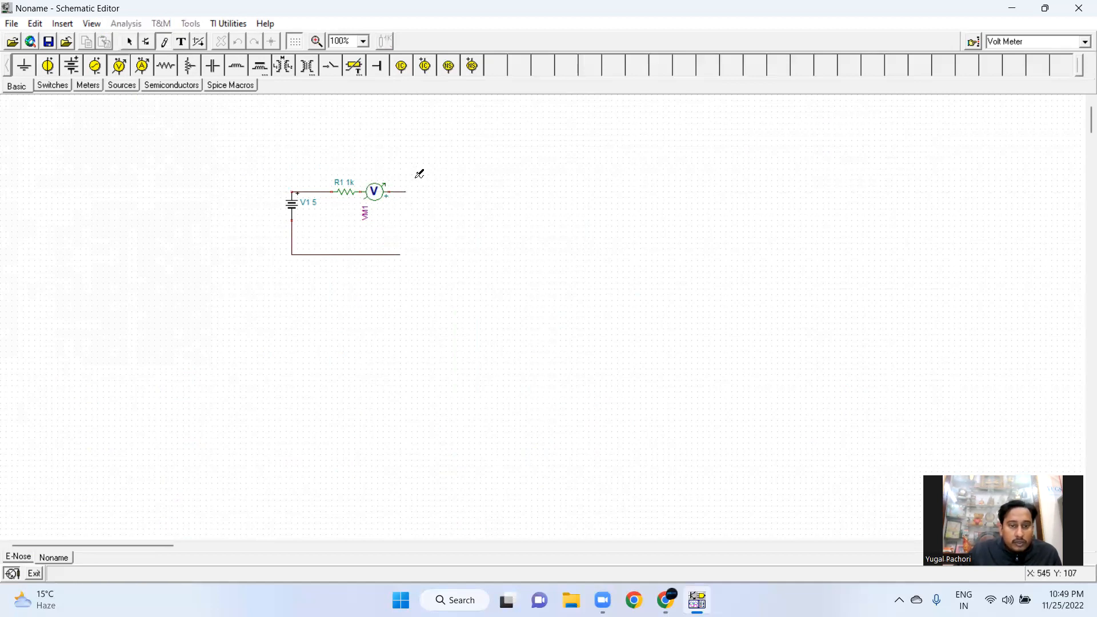
left_click_drag(407, 192, 406, 254)
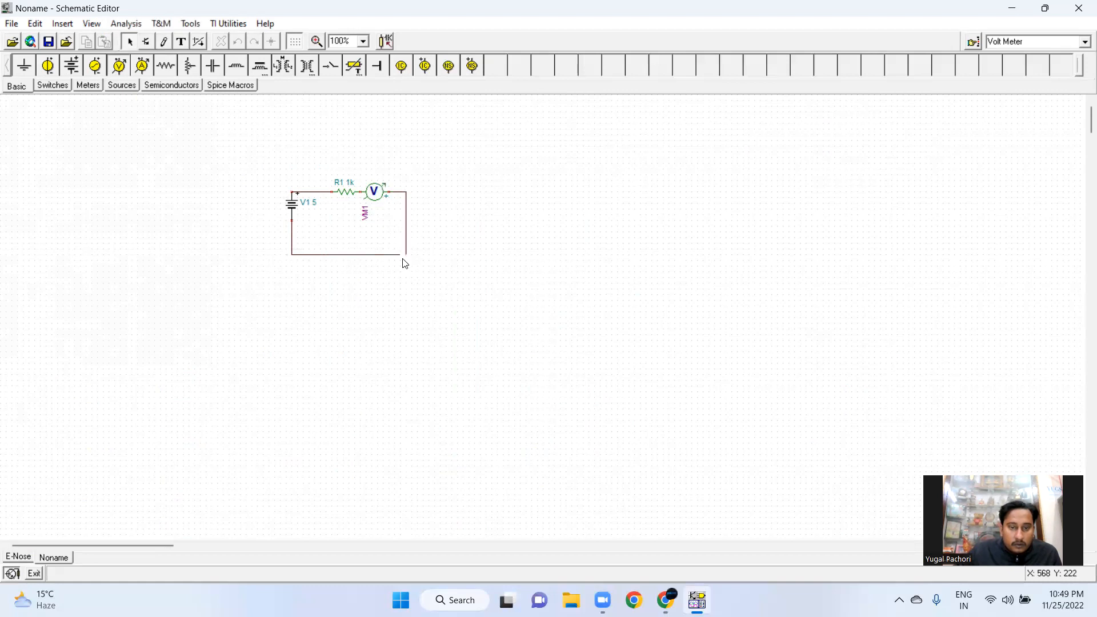
left_click(165, 43)
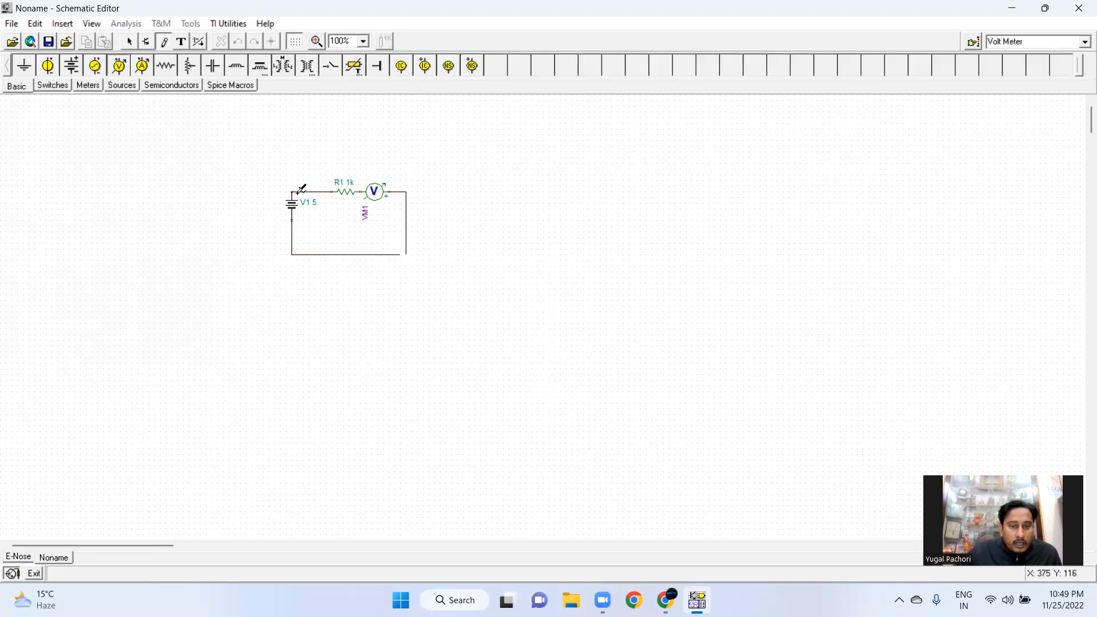
left_click(407, 254)
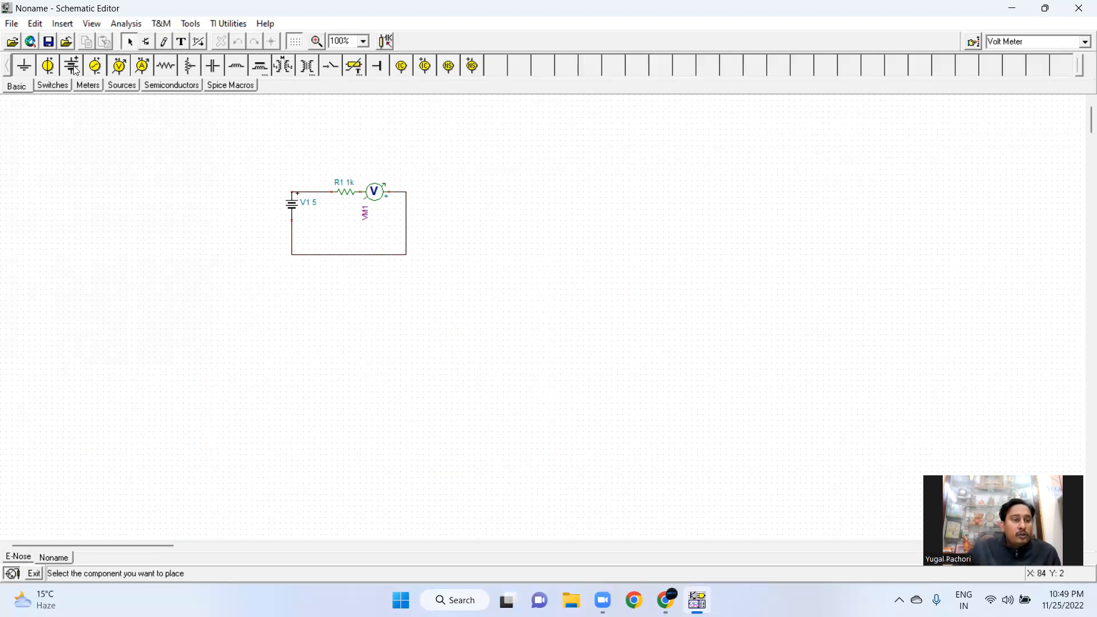
Run a Transient analysis with the default display range of 0 to 1u seconds
left_click(125, 24)
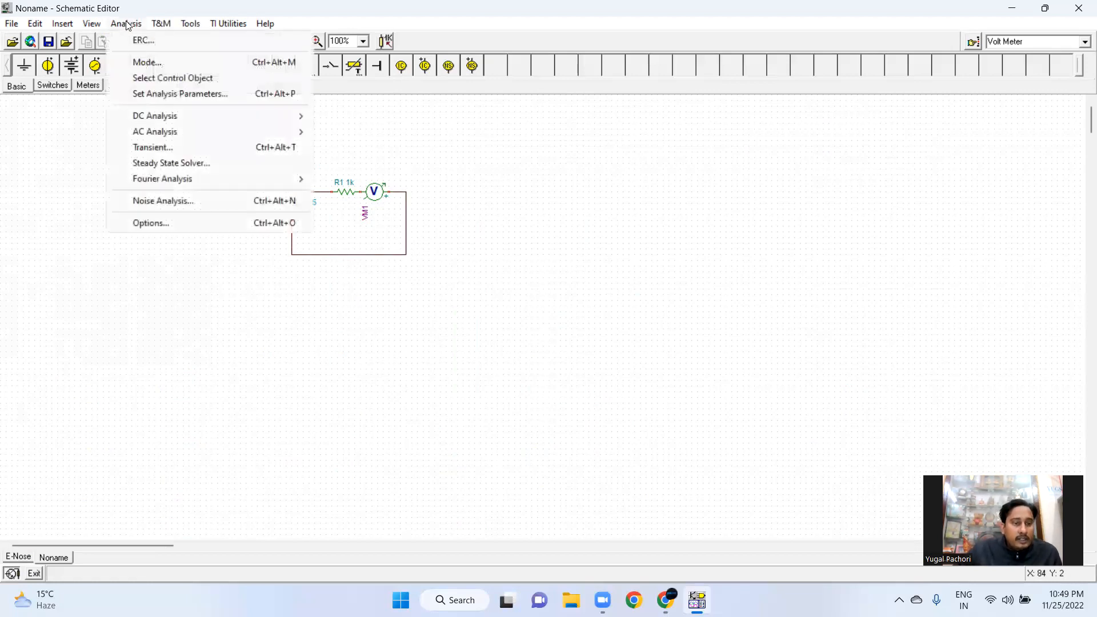
left_click(164, 146)
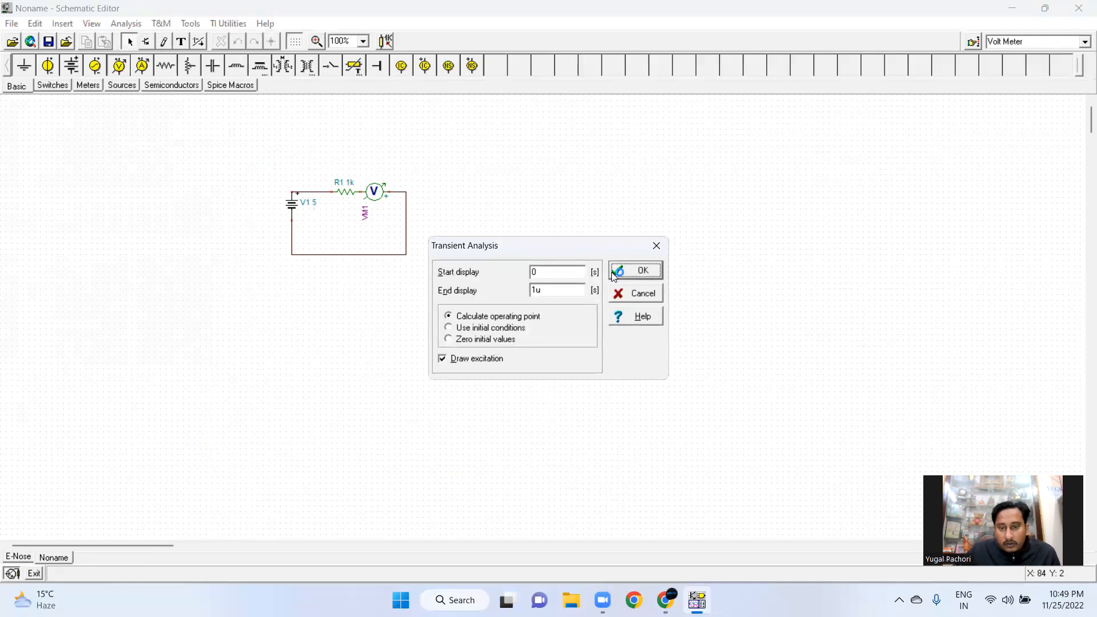
left_click(635, 270)
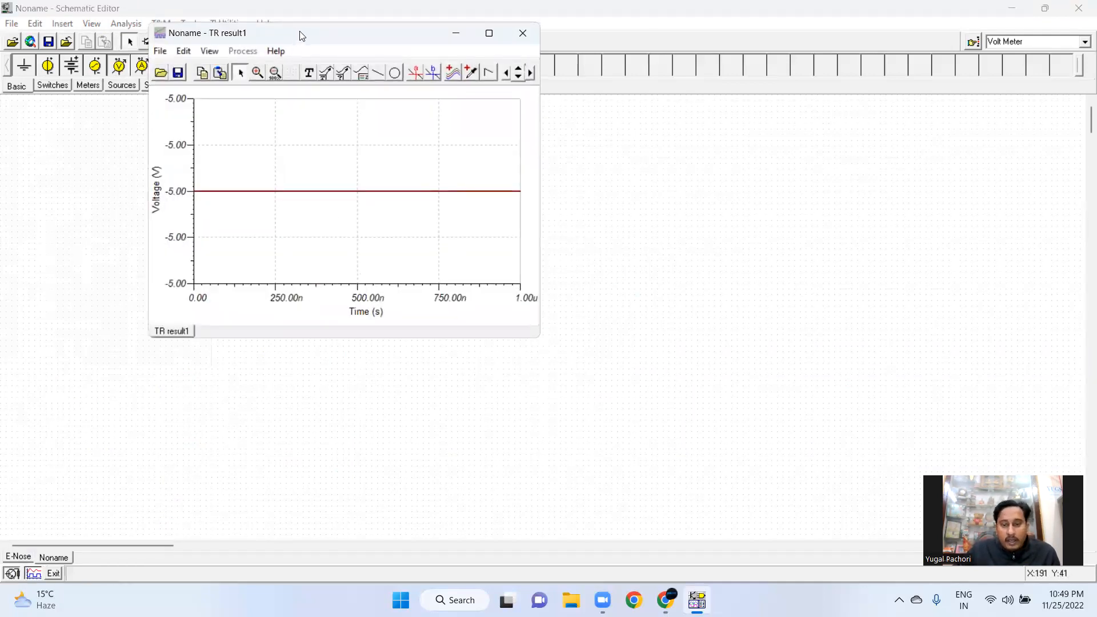
Move the results window aside and set the battery voltage to -5 V in its properties
left_click_drag(302, 36, 718, 166)
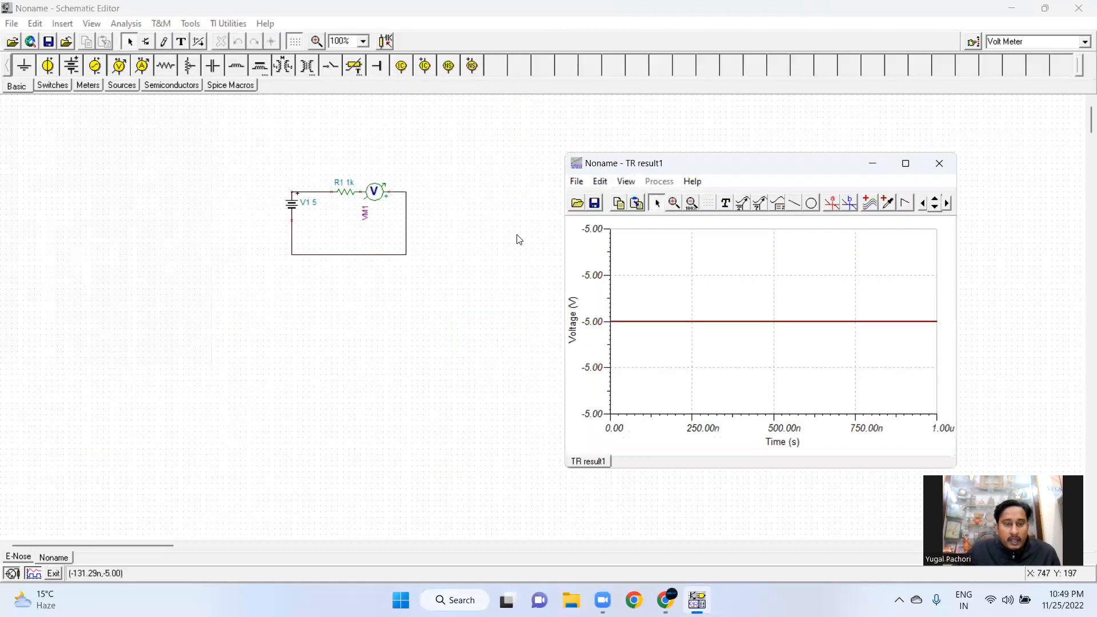
right_click(305, 208)
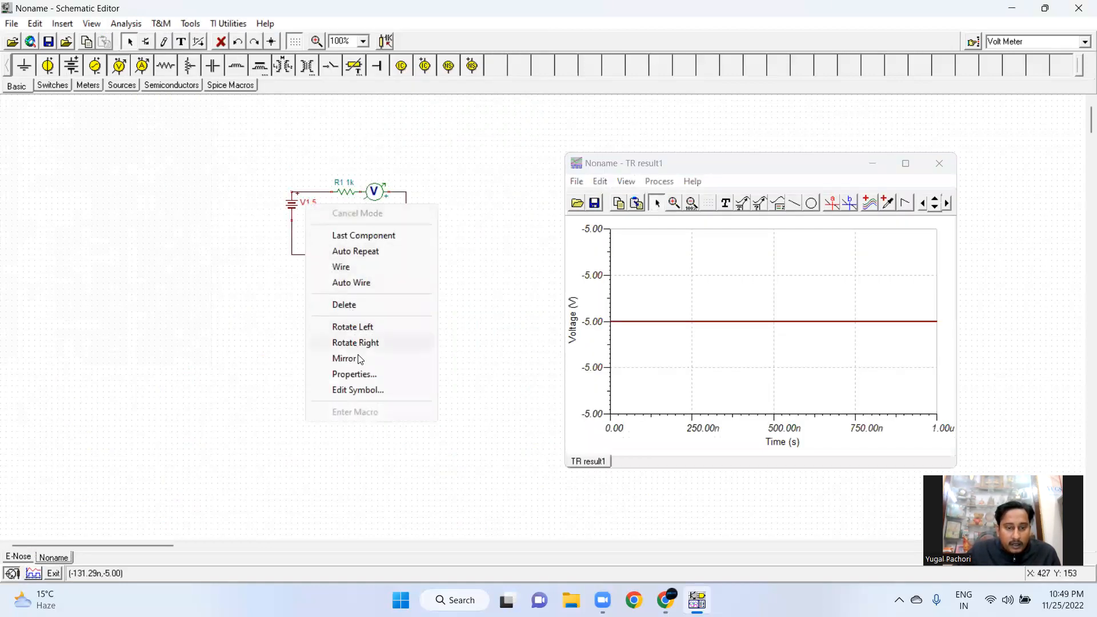
left_click(365, 375)
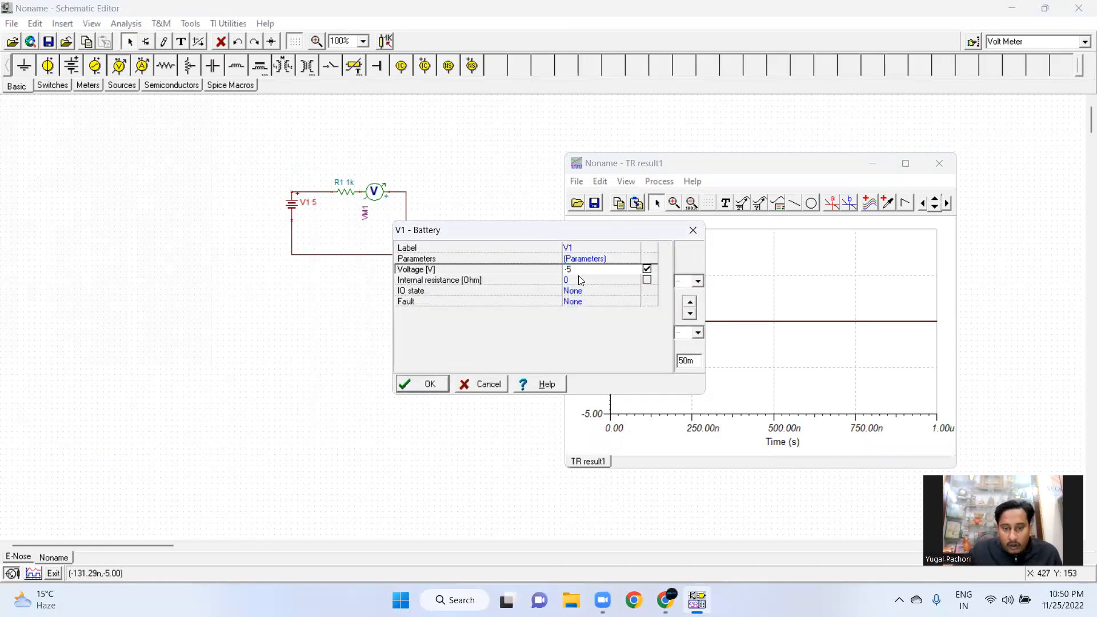
left_click(444, 389)
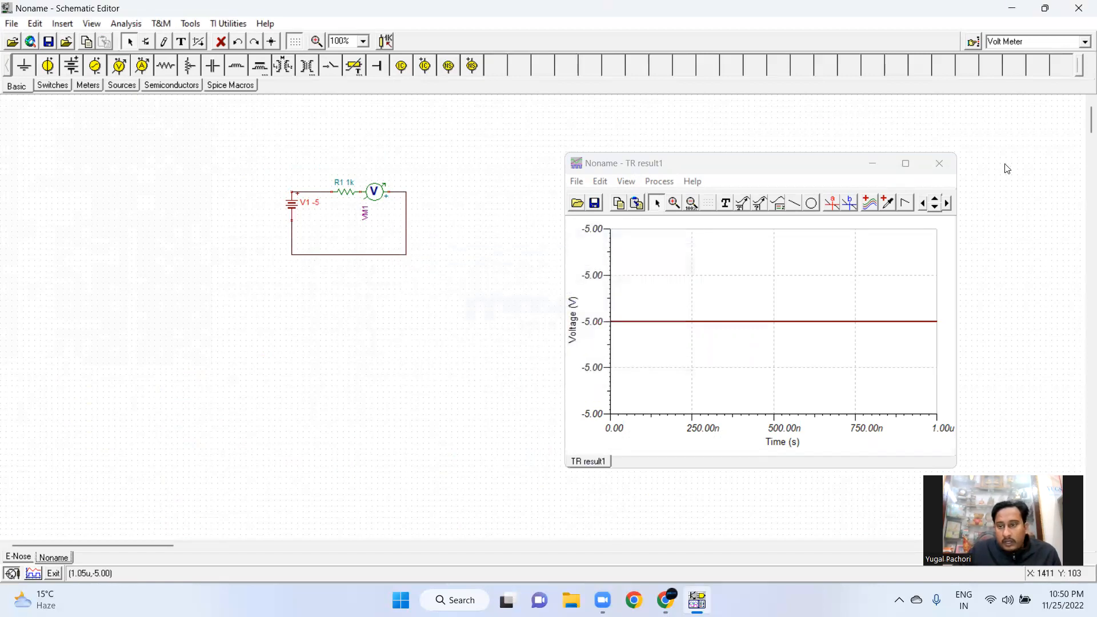
Close the results window and run the Transient analysis again
left_click(939, 164)
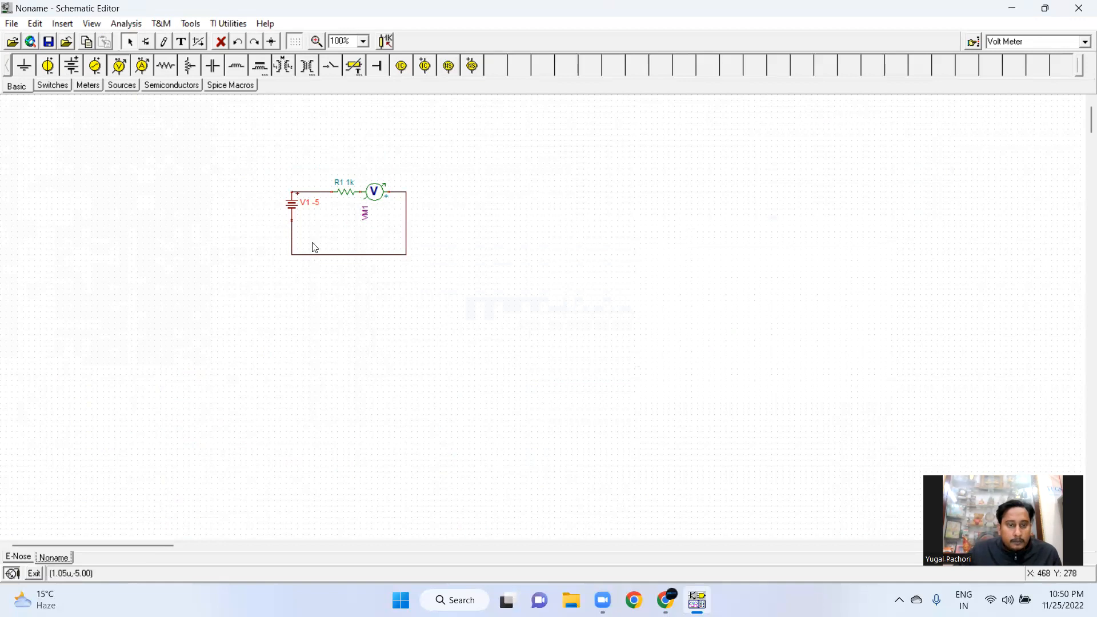
left_click(127, 26)
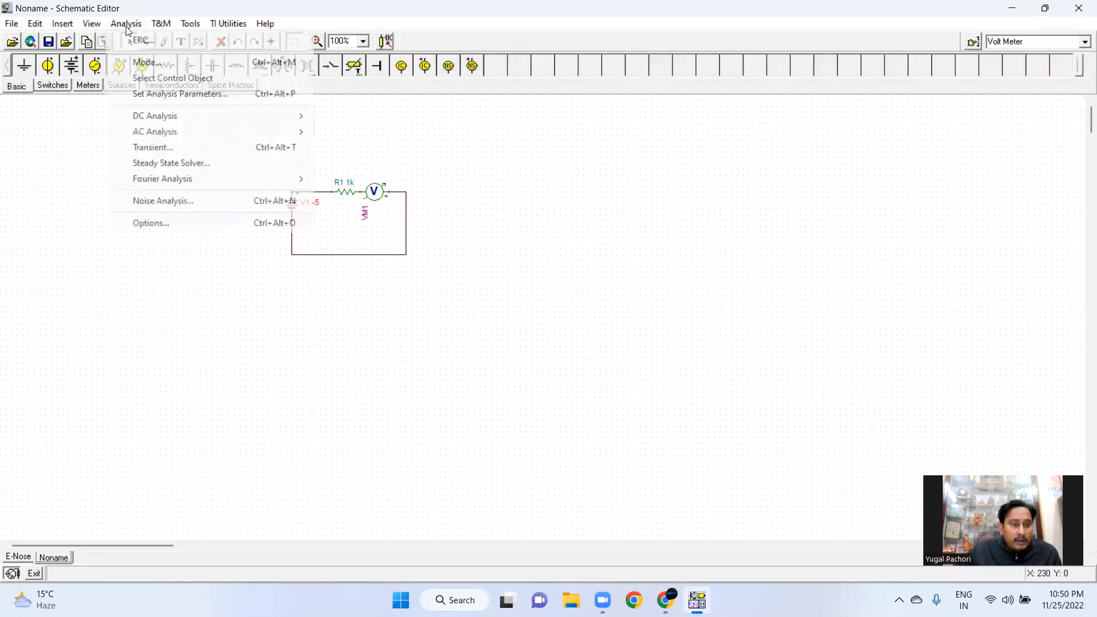
left_click(156, 148)
left_click(638, 274)
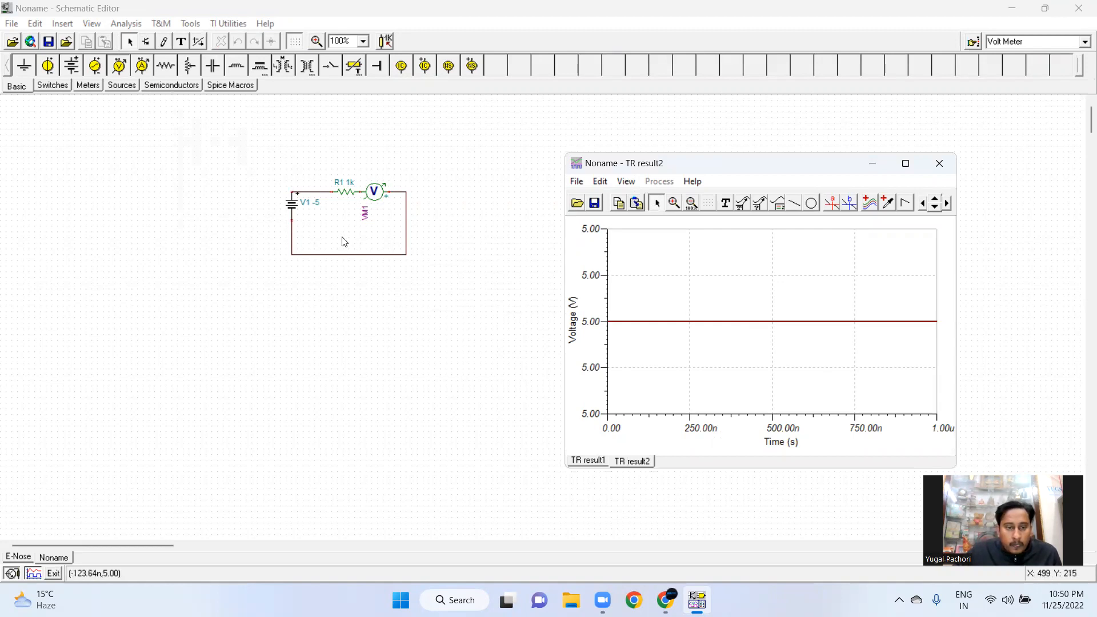
Rotate the battery right
right_click(293, 205)
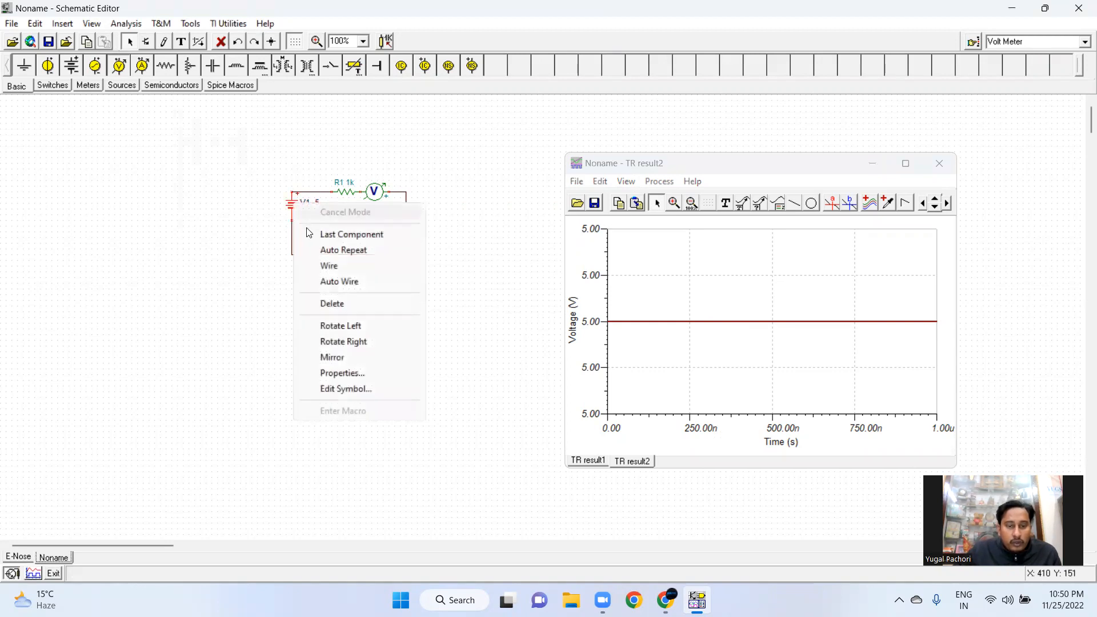
left_click(352, 342)
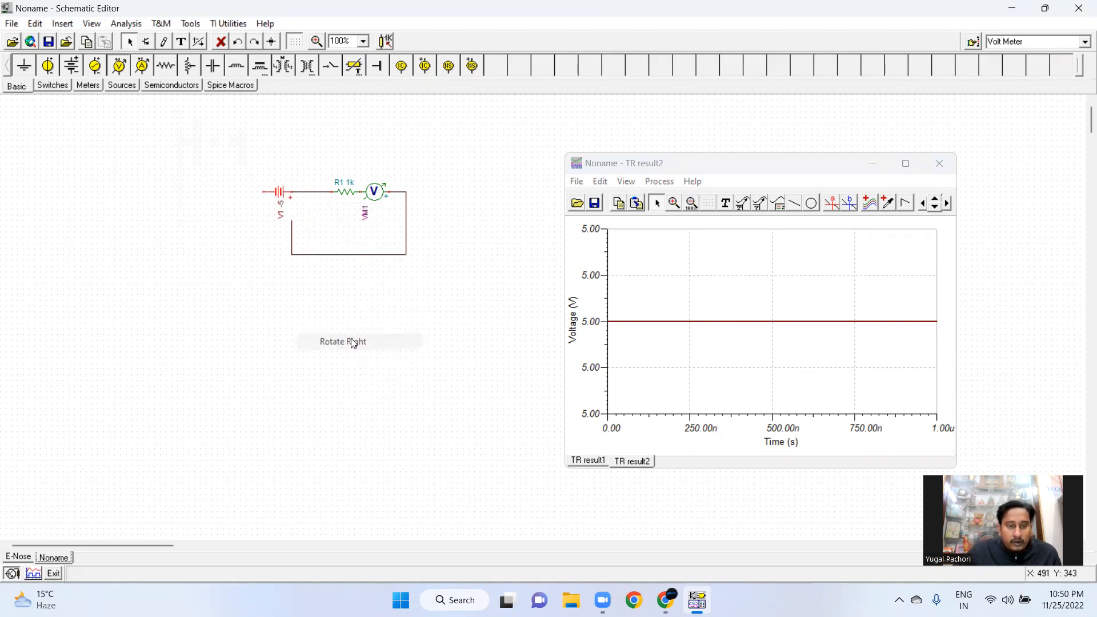
Rotate the battery right once more and move it back onto the circuit wire
right_click(278, 195)
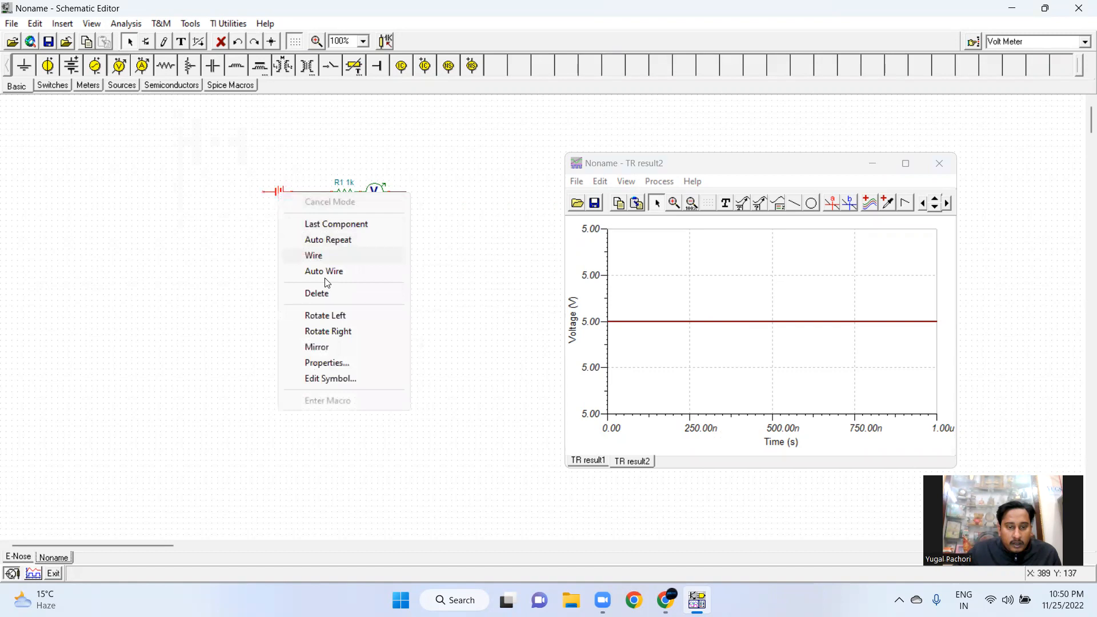
left_click(342, 331)
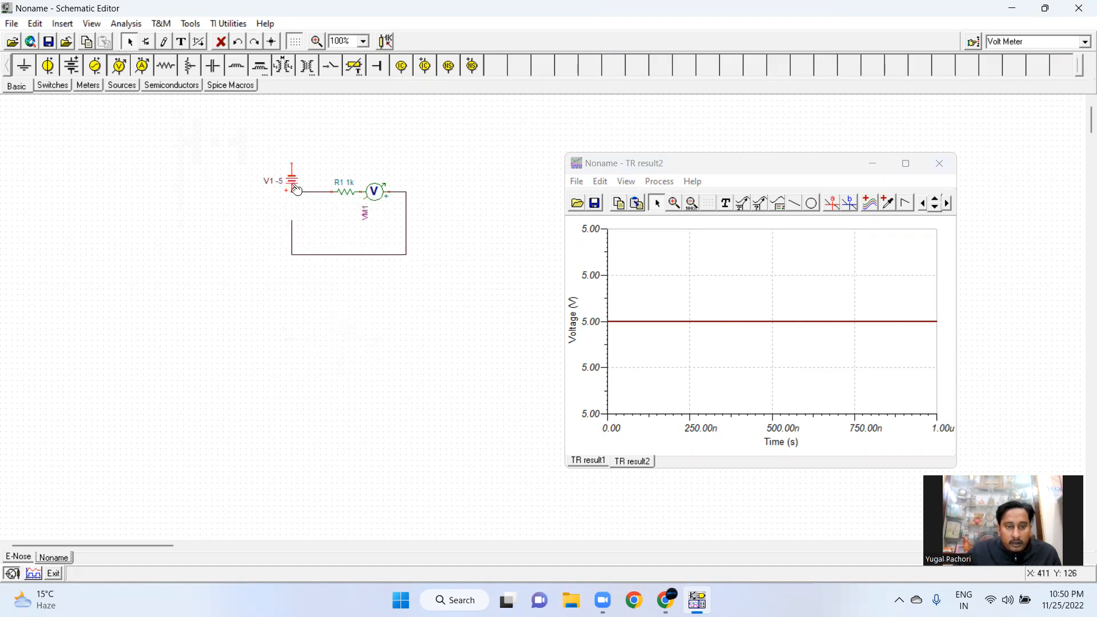
left_click_drag(295, 189, 295, 210)
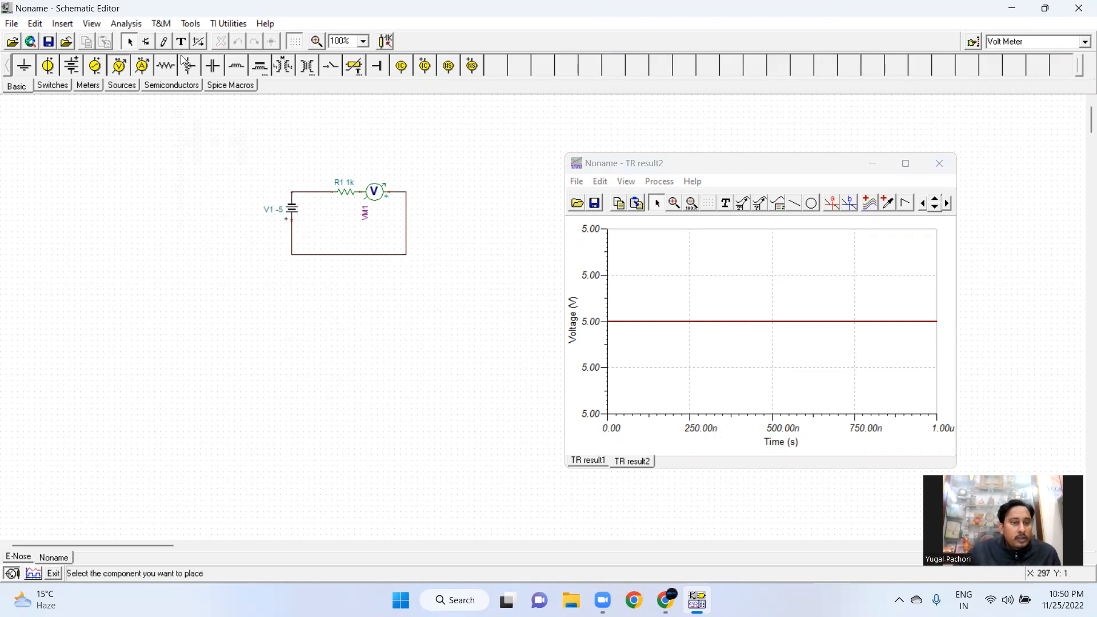
Rerun the Transient analysis with the rotated battery
left_click(141, 24)
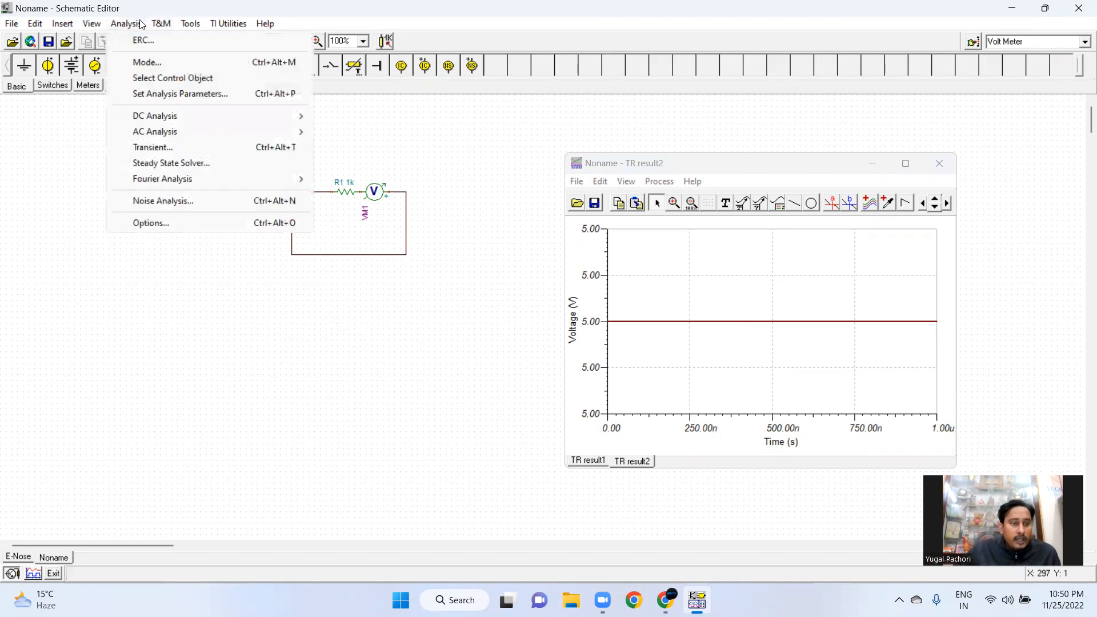
left_click(175, 148)
left_click(624, 271)
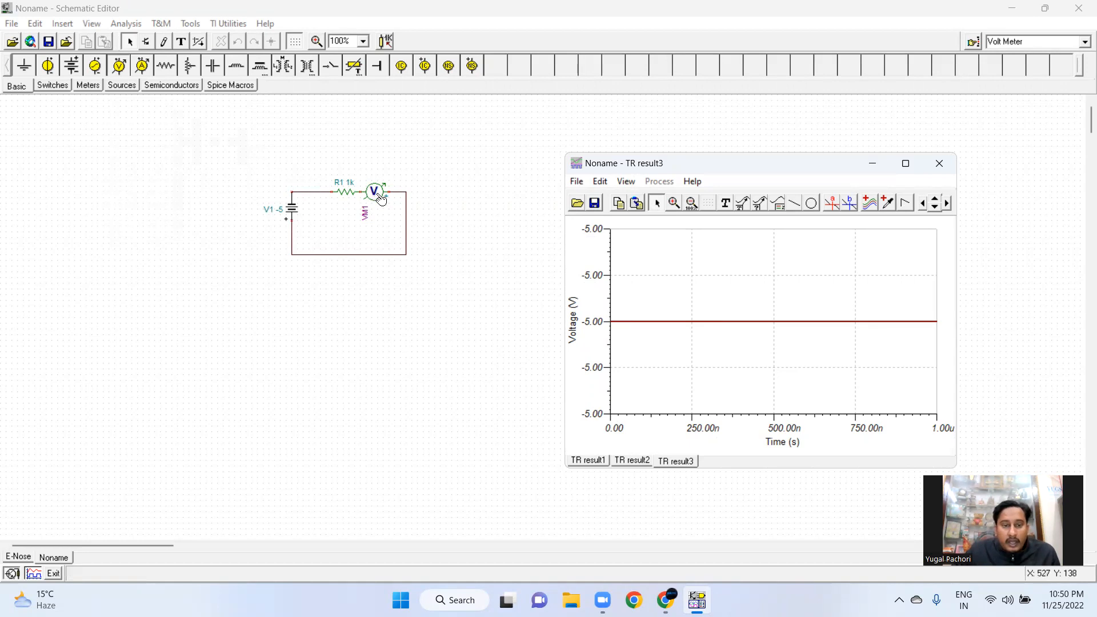
Switch between the three transient result tabs to compare their voltage plots
left_click(587, 461)
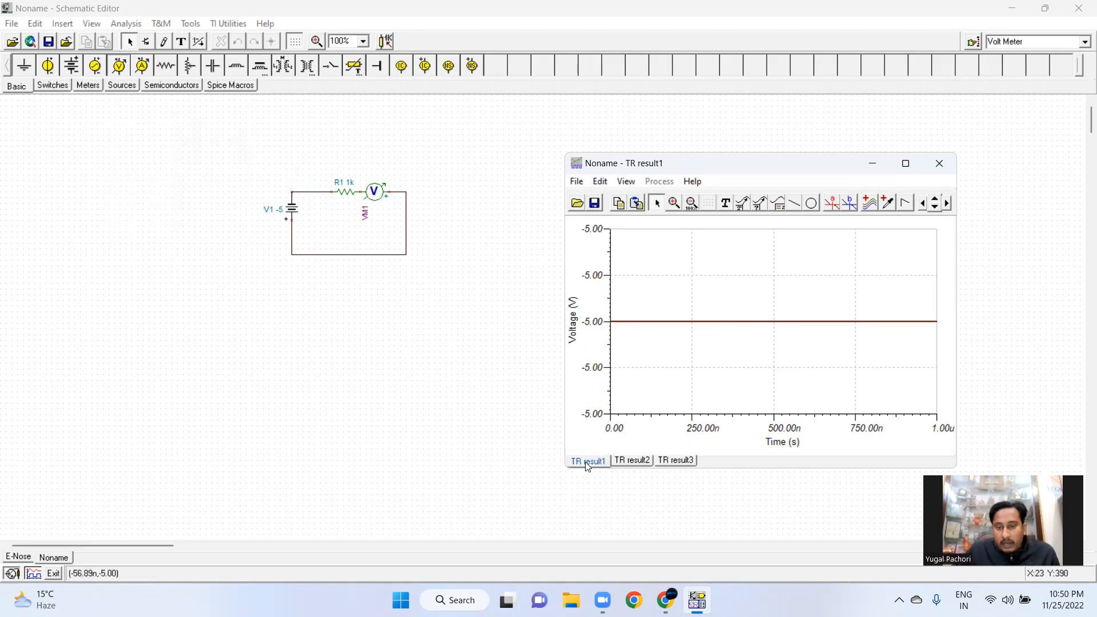
left_click(633, 462)
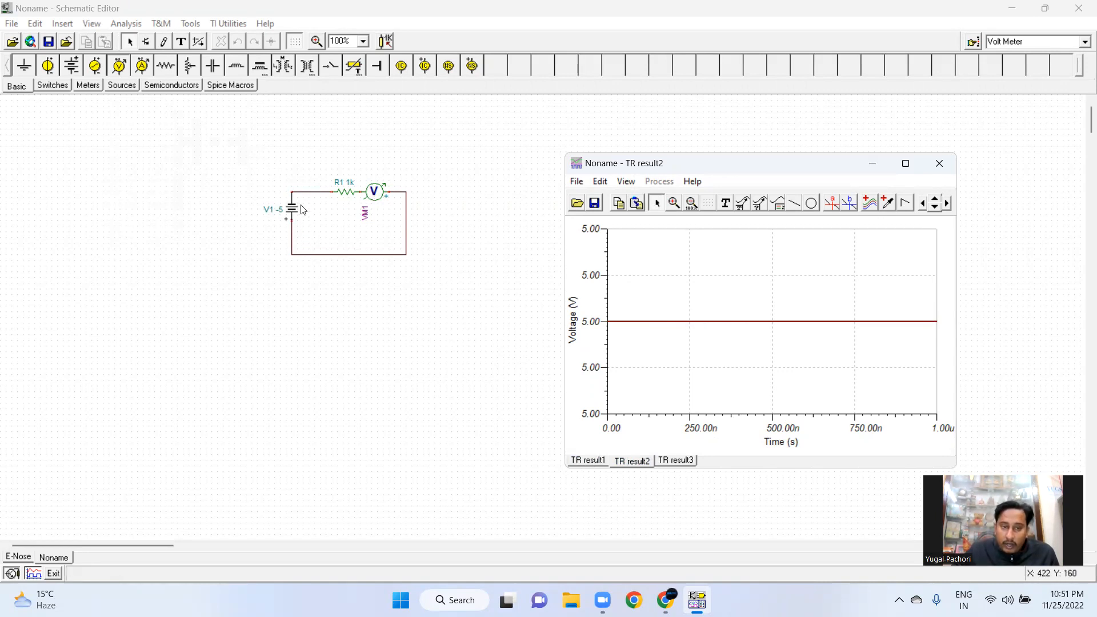
left_click(674, 461)
left_click(588, 461)
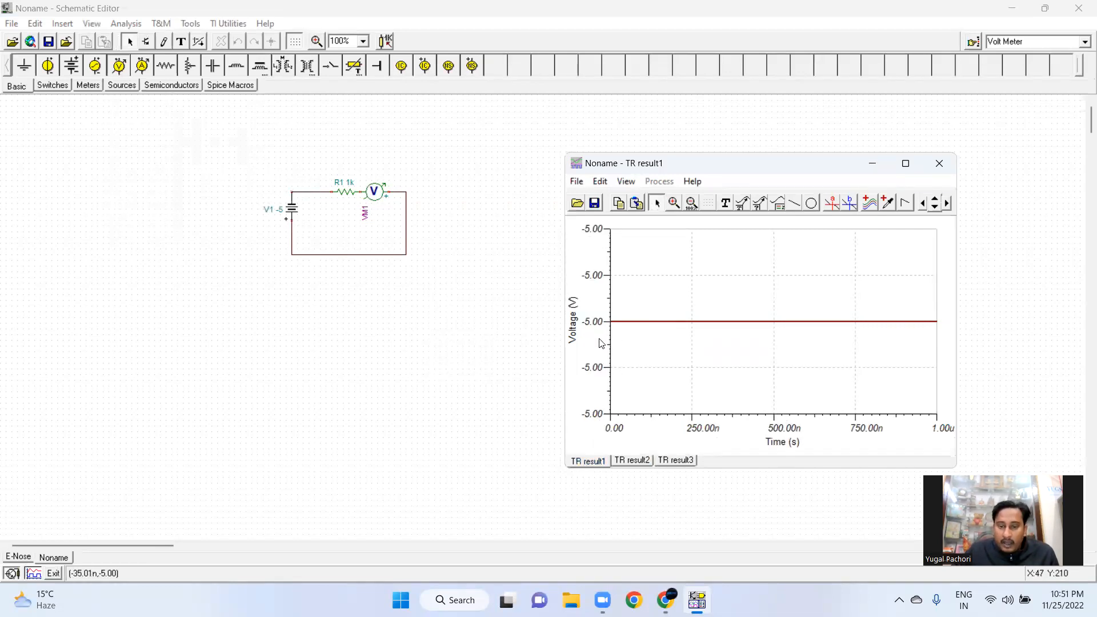
left_click(634, 460)
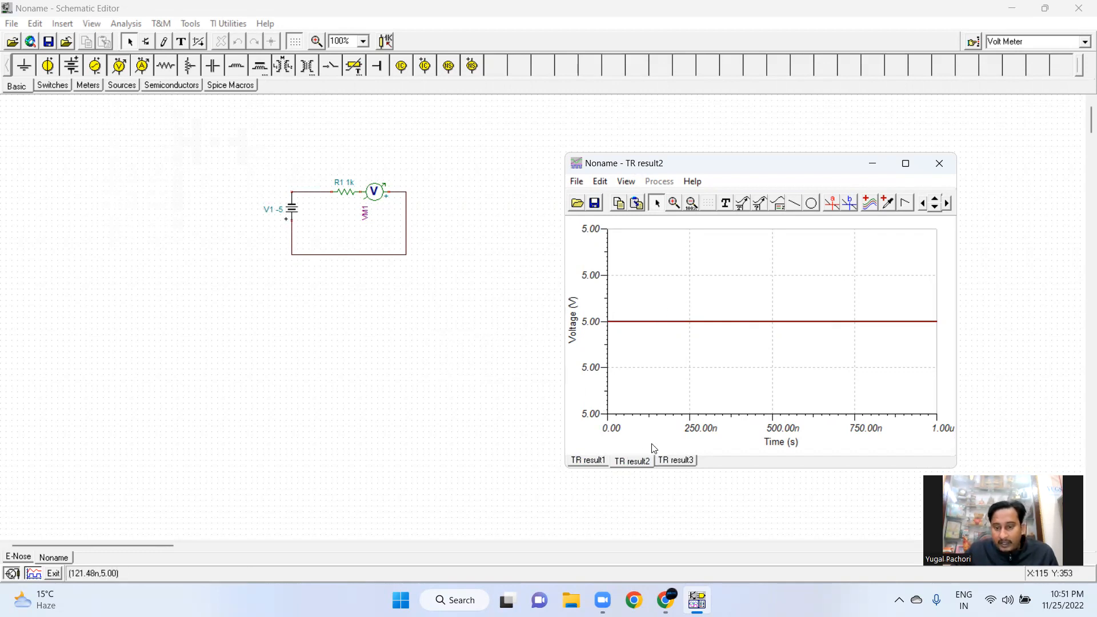
left_click(674, 461)
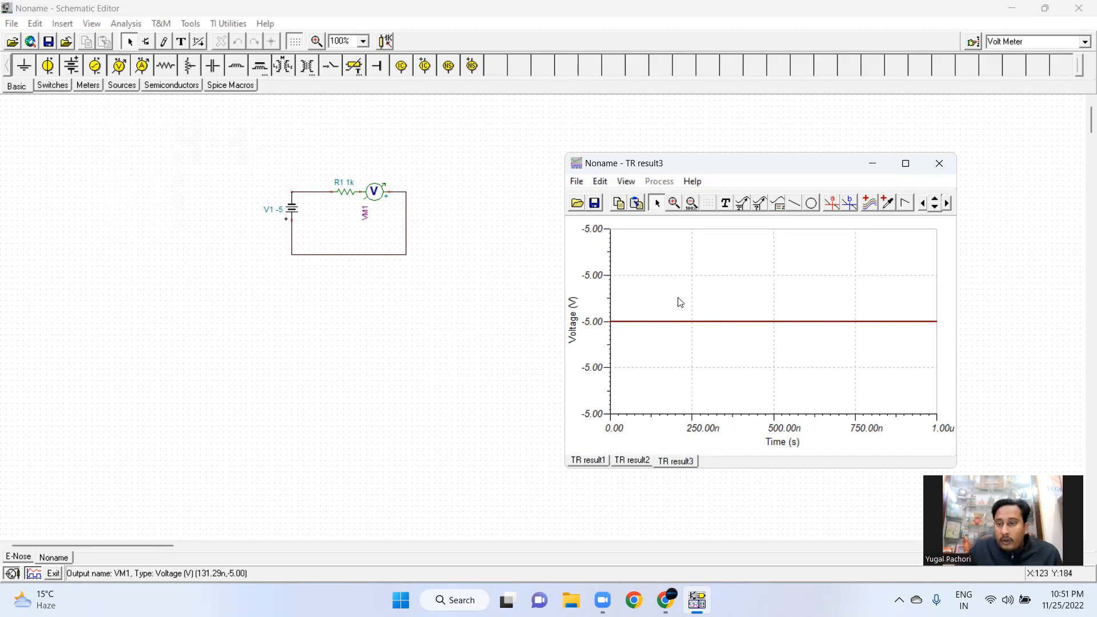
left_click(599, 205)
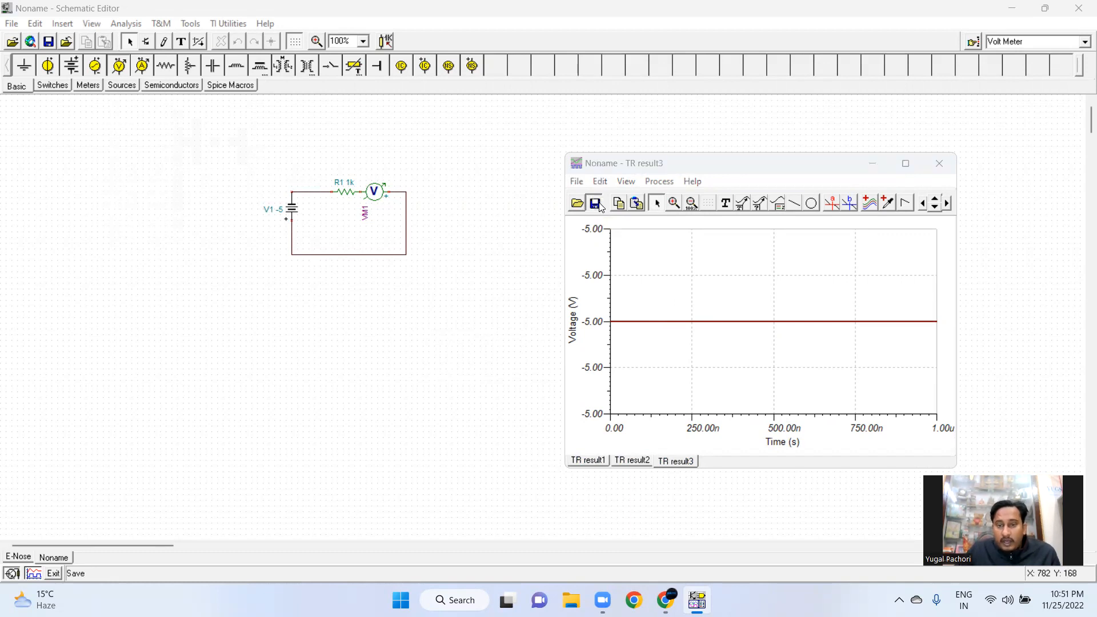
left_click(597, 204)
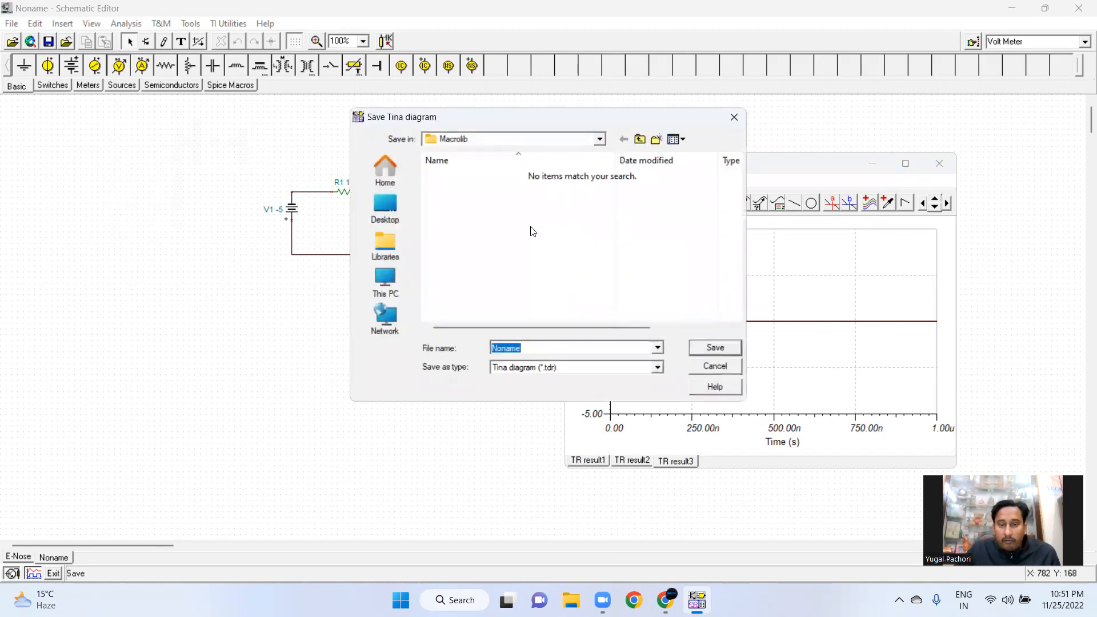
left_click(712, 365)
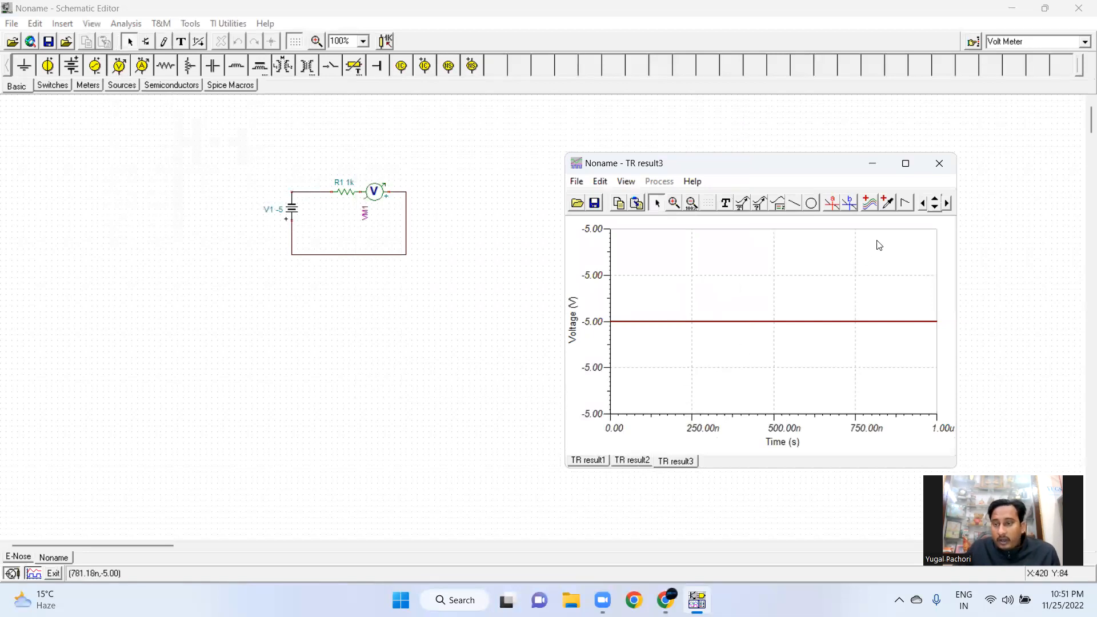
Close the results window and switch to the E-Nose schematic tab
left_click(943, 170)
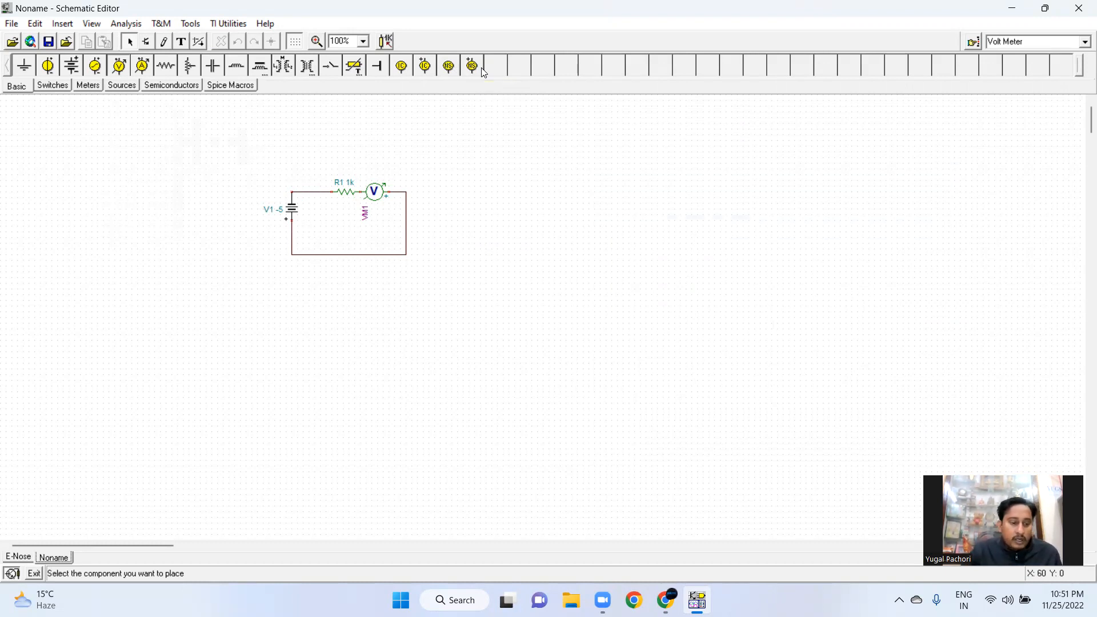
left_click(19, 558)
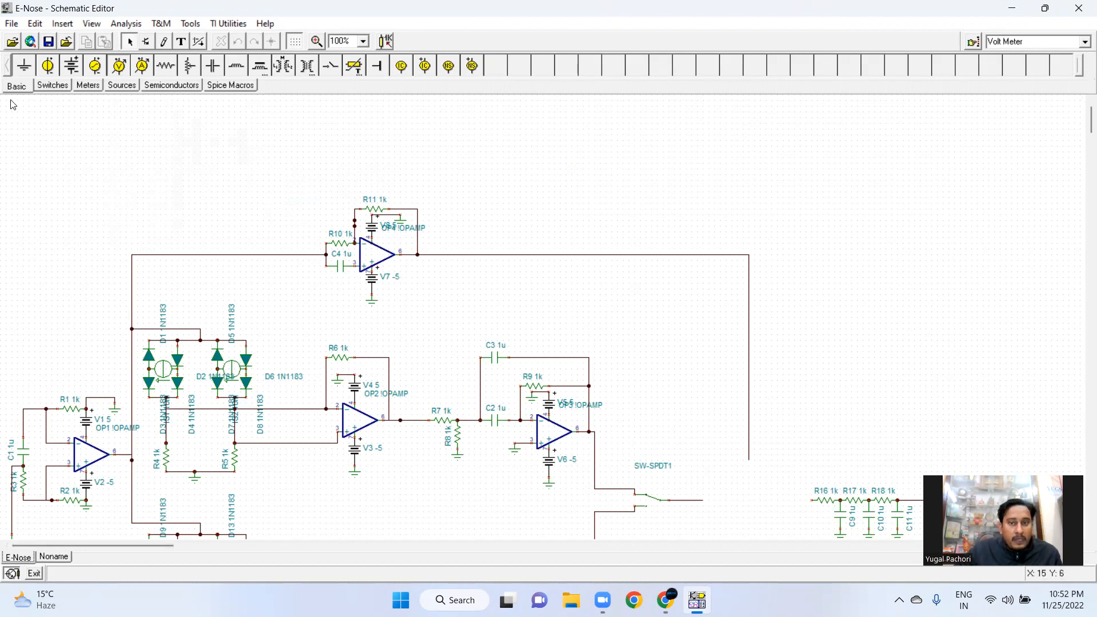
Exit the schematic editor without saving the modified Noname schematic
left_click(1079, 10)
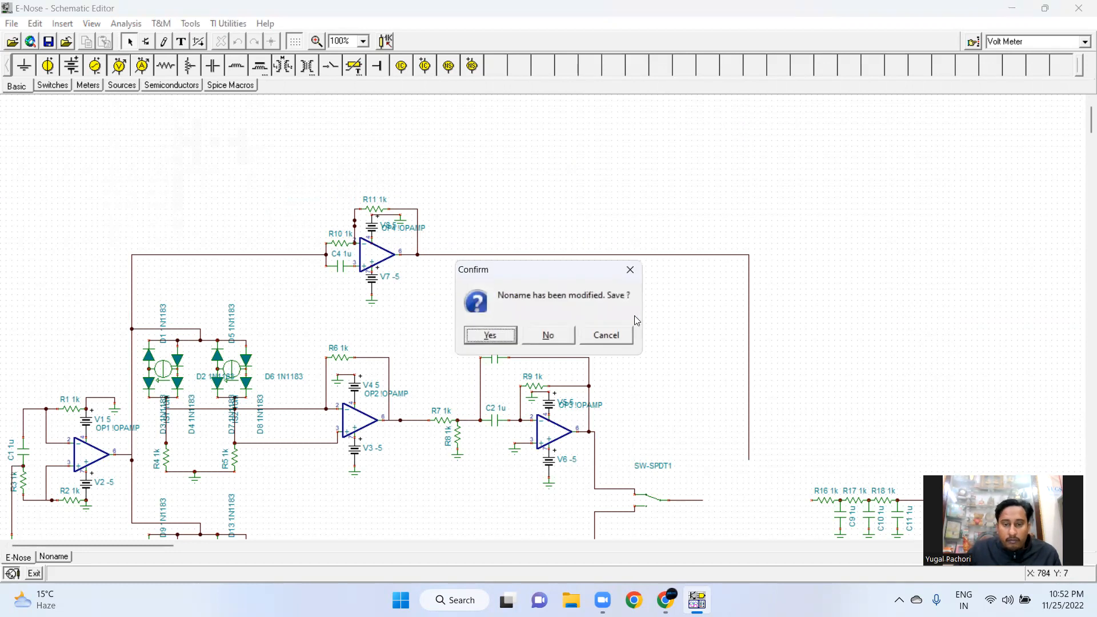
left_click(505, 333)
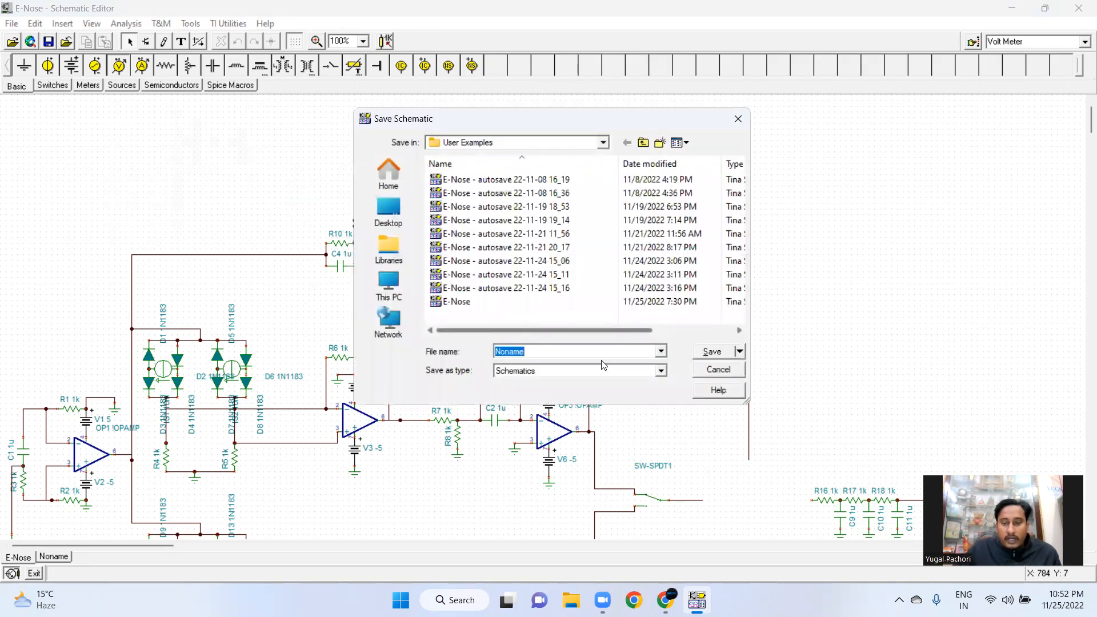
left_click(721, 368)
left_click(1079, 8)
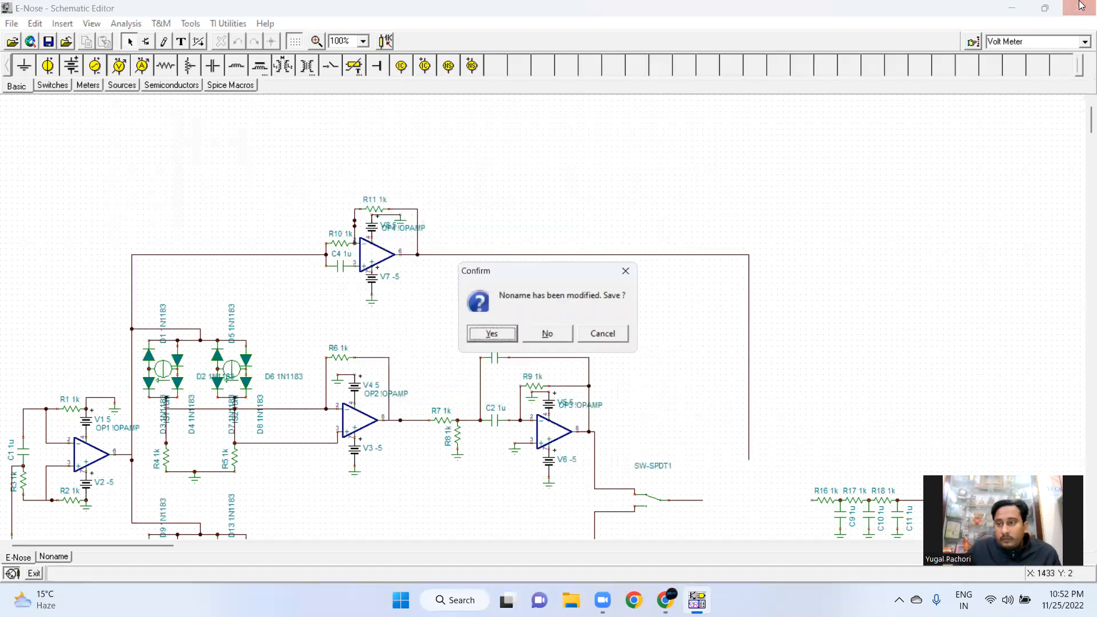
left_click(566, 341)
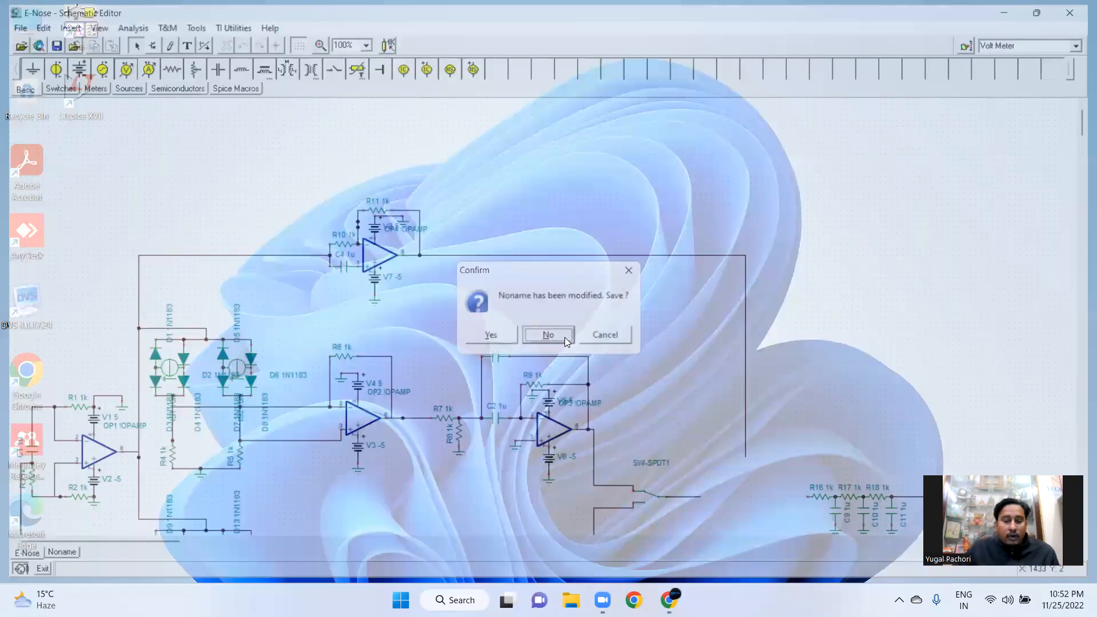
Relaunch TINA-TI from its desktop shortcut
right_click(329, 150)
left_click(313, 210)
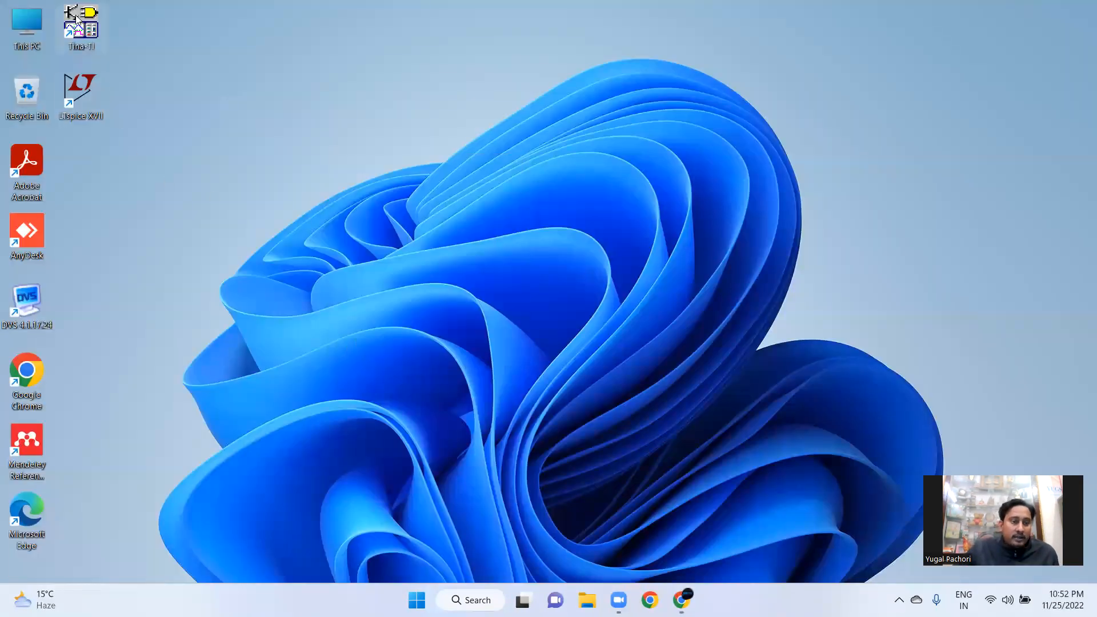
double_click(75, 9)
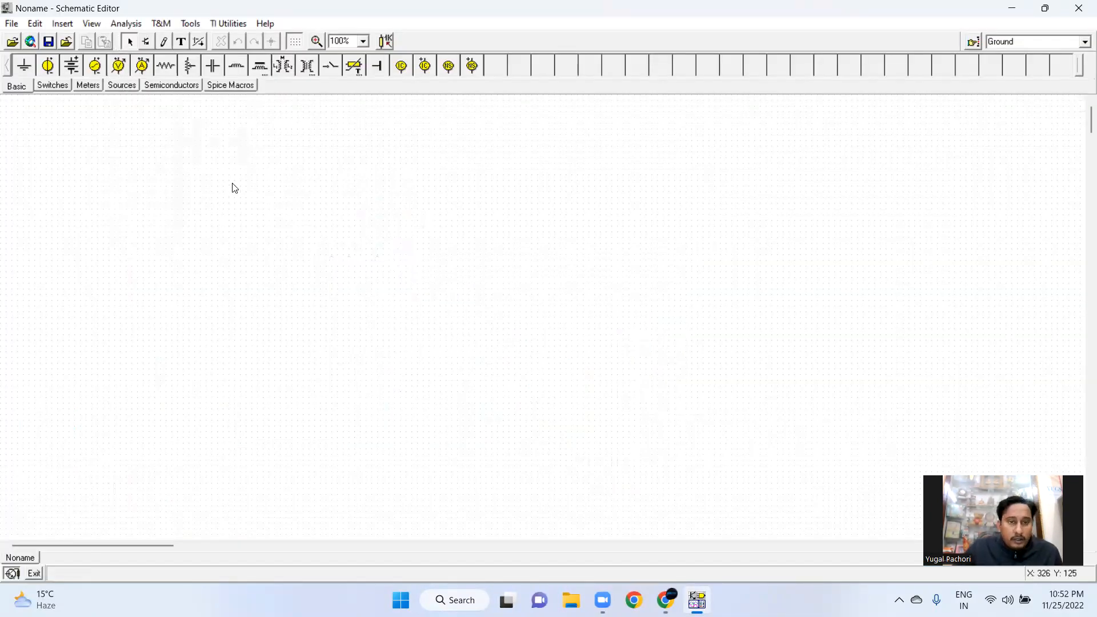
Try creating a new macro named ad630 in the New Macro Wizard
left_click(190, 25)
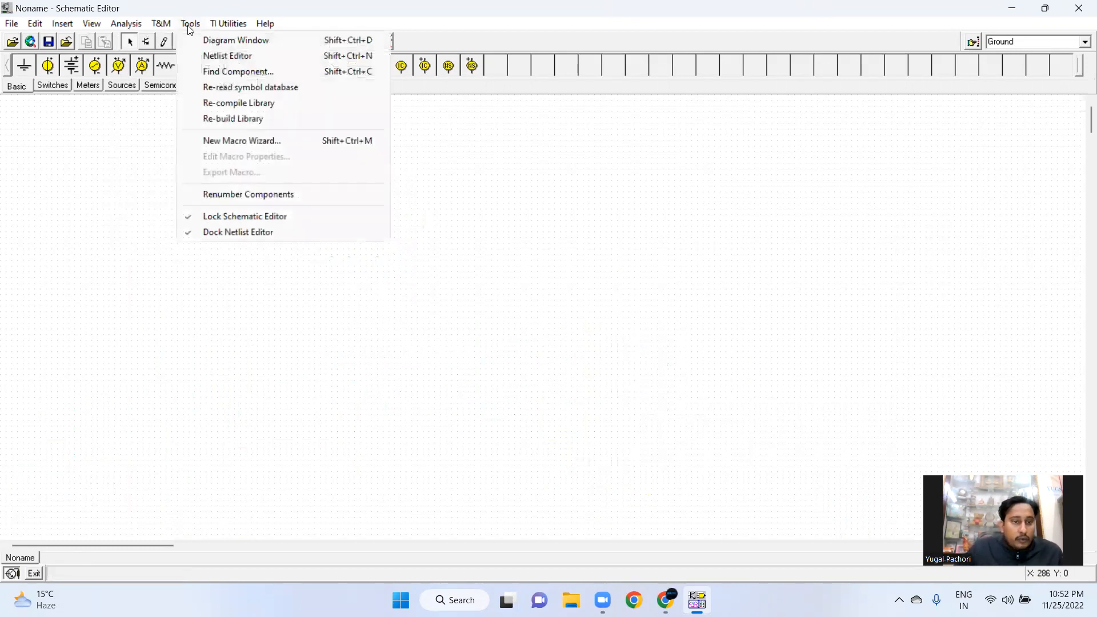
left_click(239, 142)
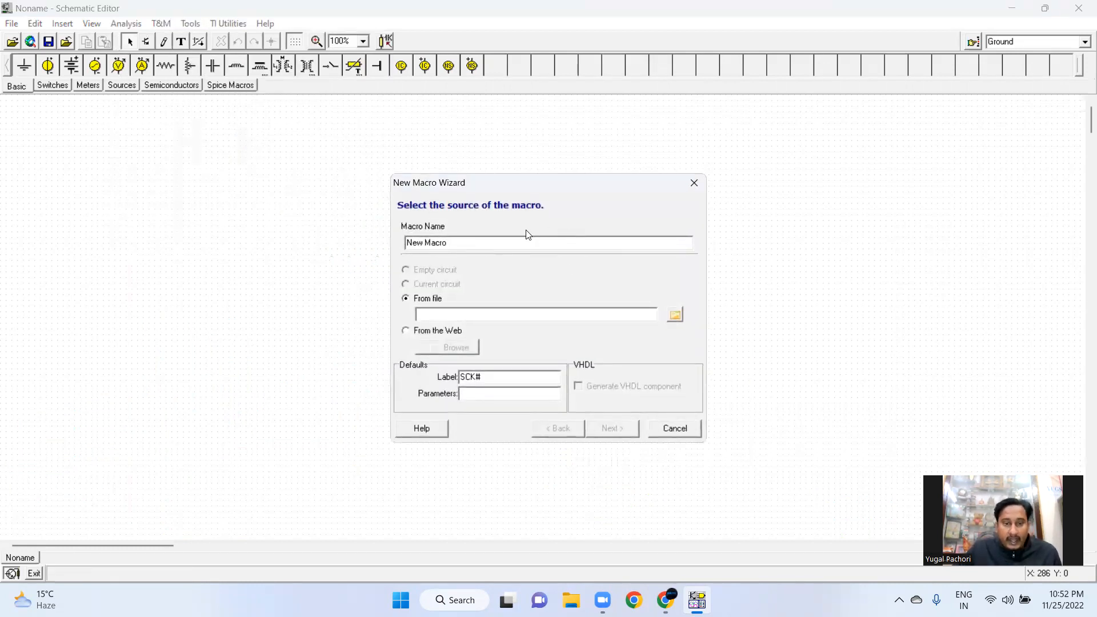
left_click(490, 243)
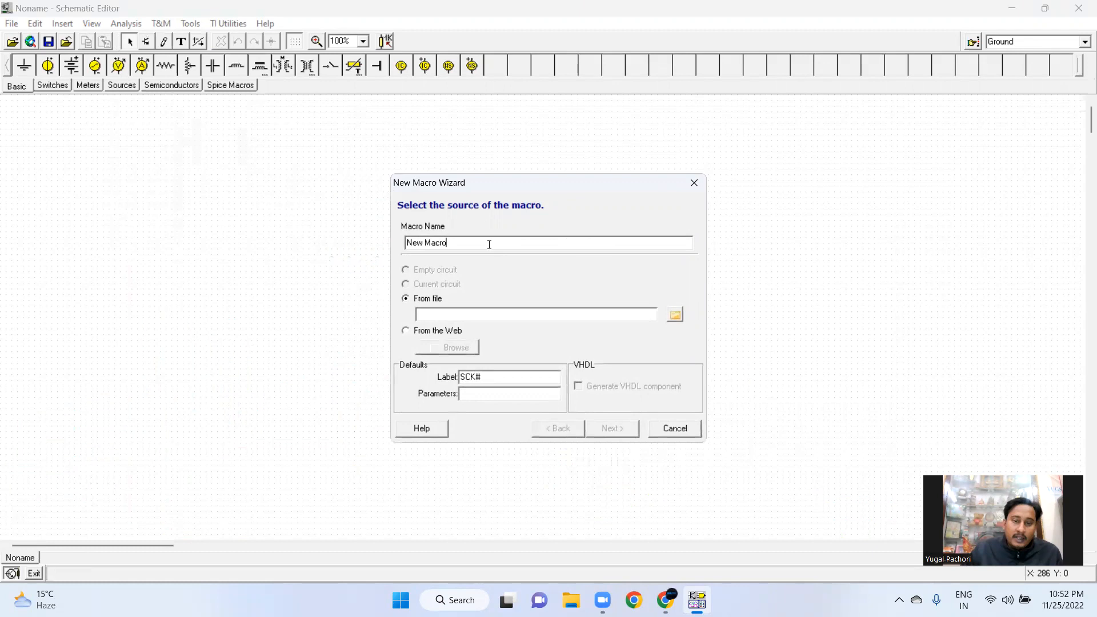
key("BackSpace")
key("BackSpace")
key("BackSpace")
key("BackSpace")
key("BackSpace")
key("BackSpace")
key("BackSpace")
key("BackSpace")
key("BackSpace")
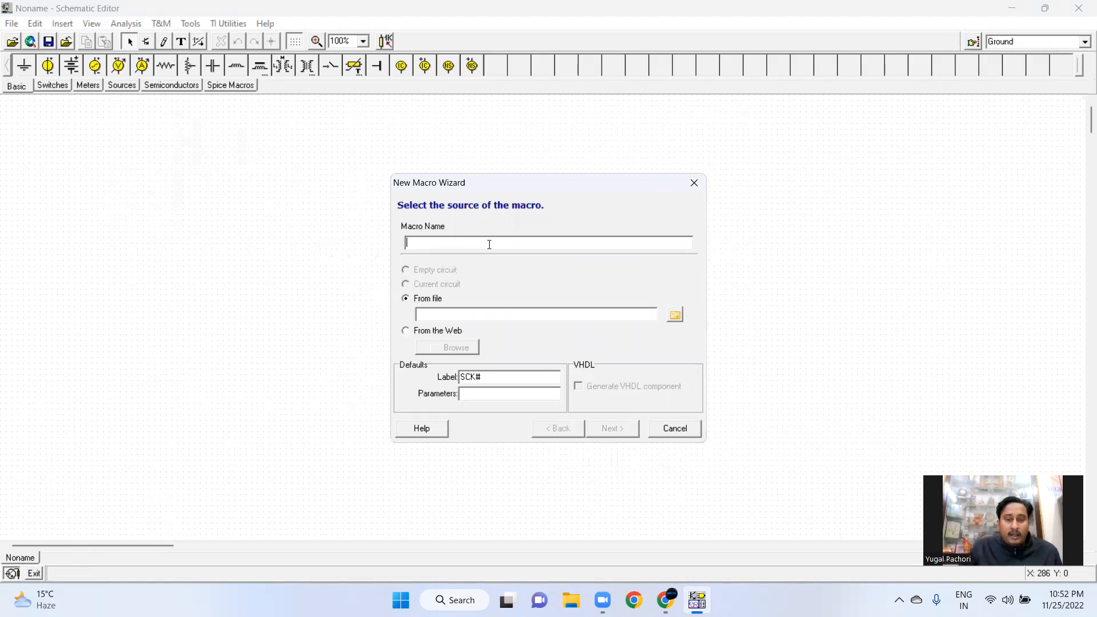
type("a")
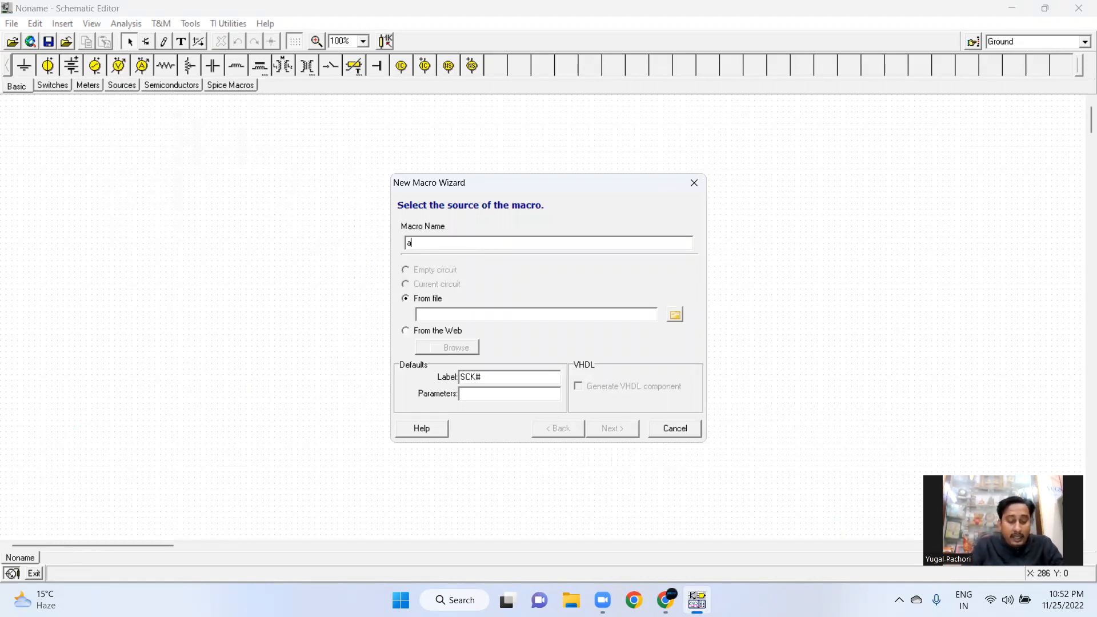
type("d630")
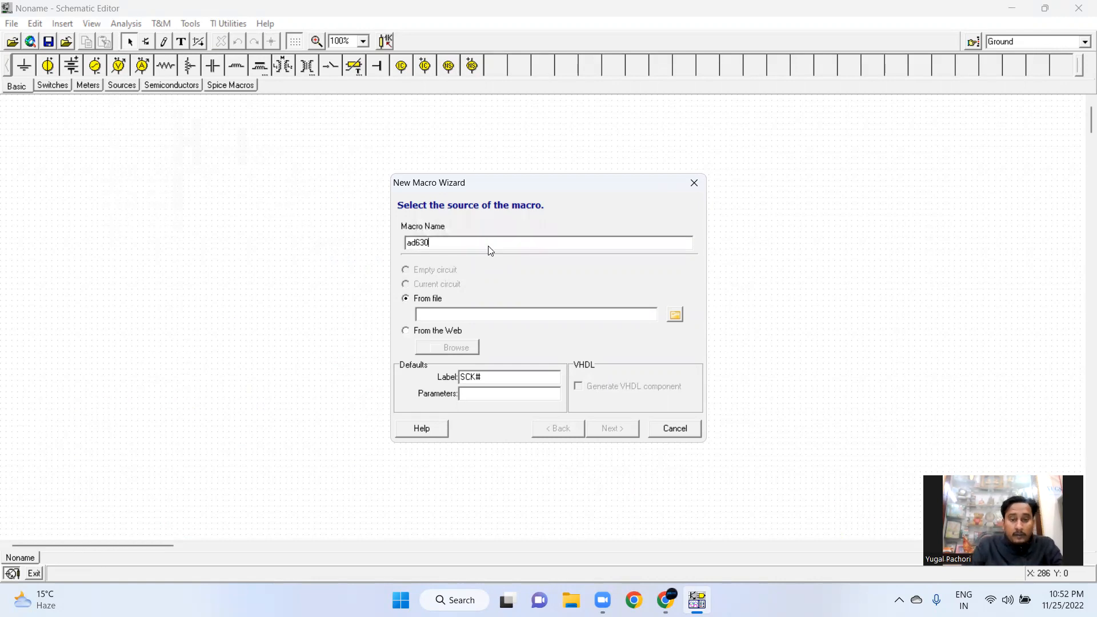
key("BackSpace")
key("BackSpace")
key("BackSpace")
key("BackSpace")
key("BackSpace")
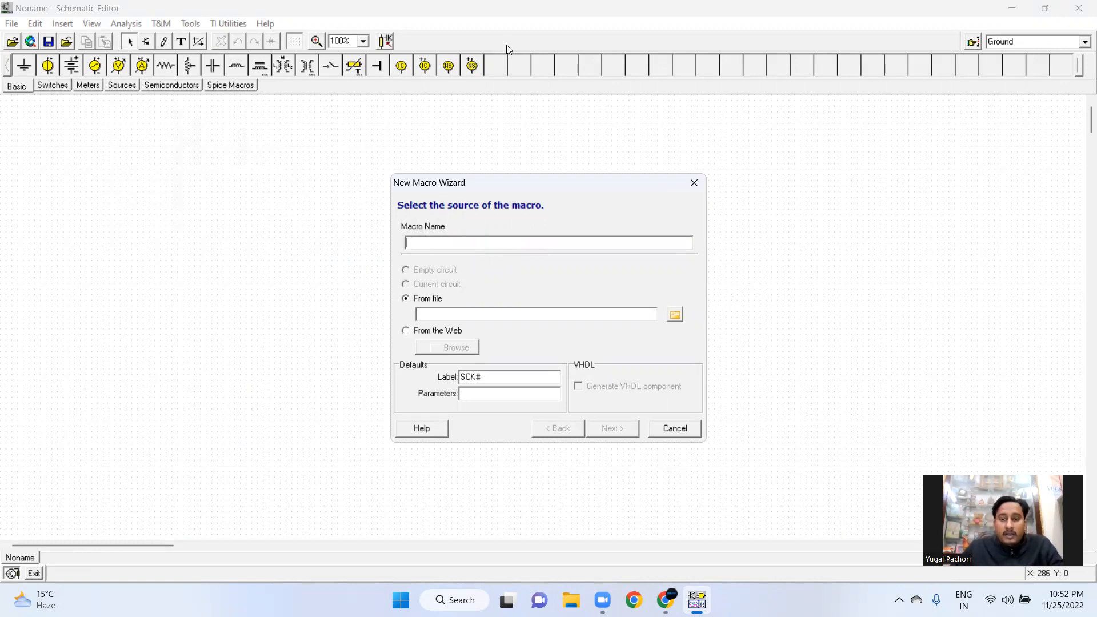
left_click(695, 184)
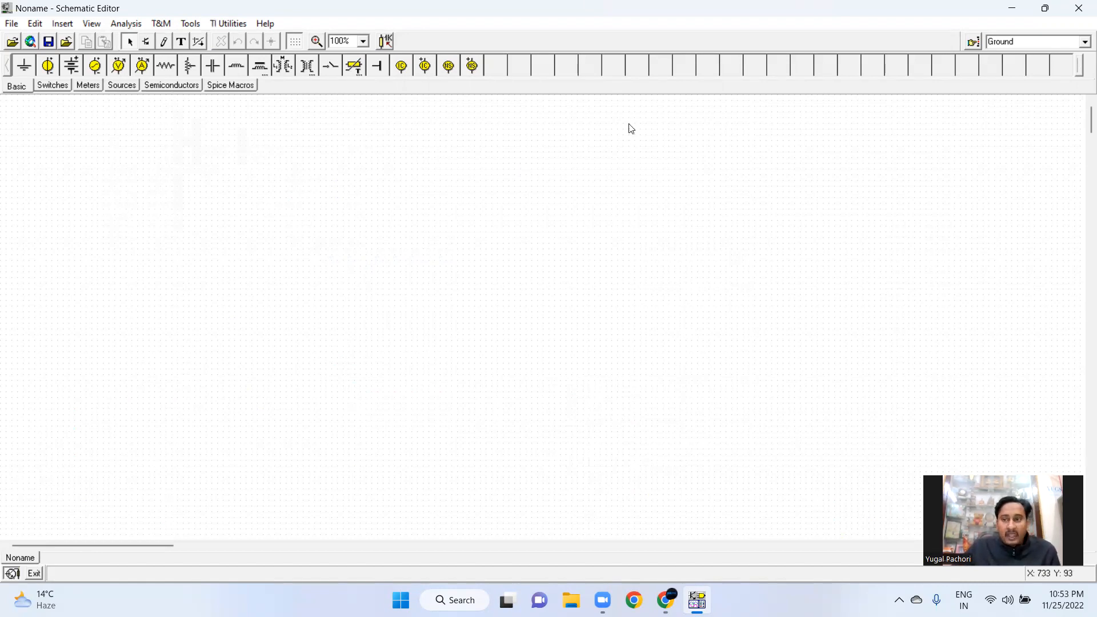
Switch to the browser and search Google for ad630 in a new tab
left_click(1009, 9)
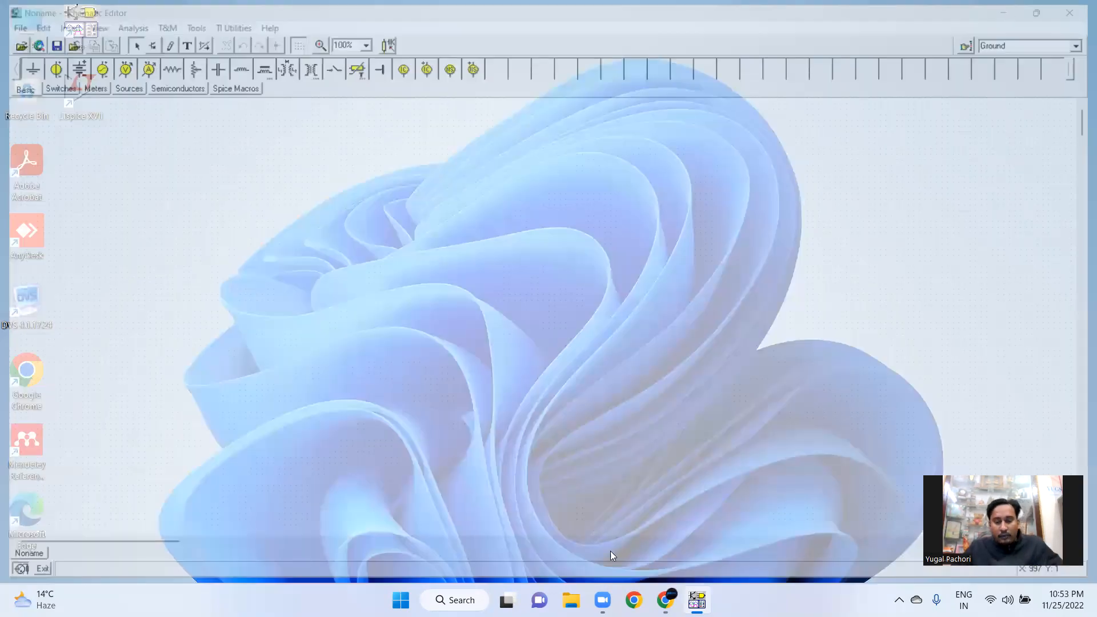
left_click(665, 600)
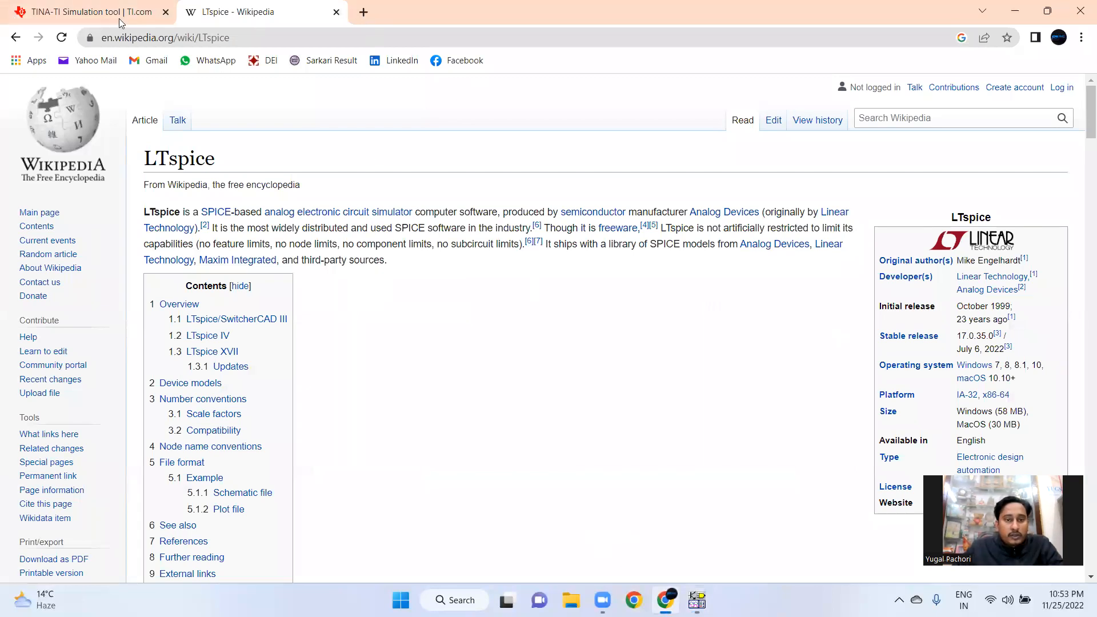
key("ctrl+t")
left_click(137, 38)
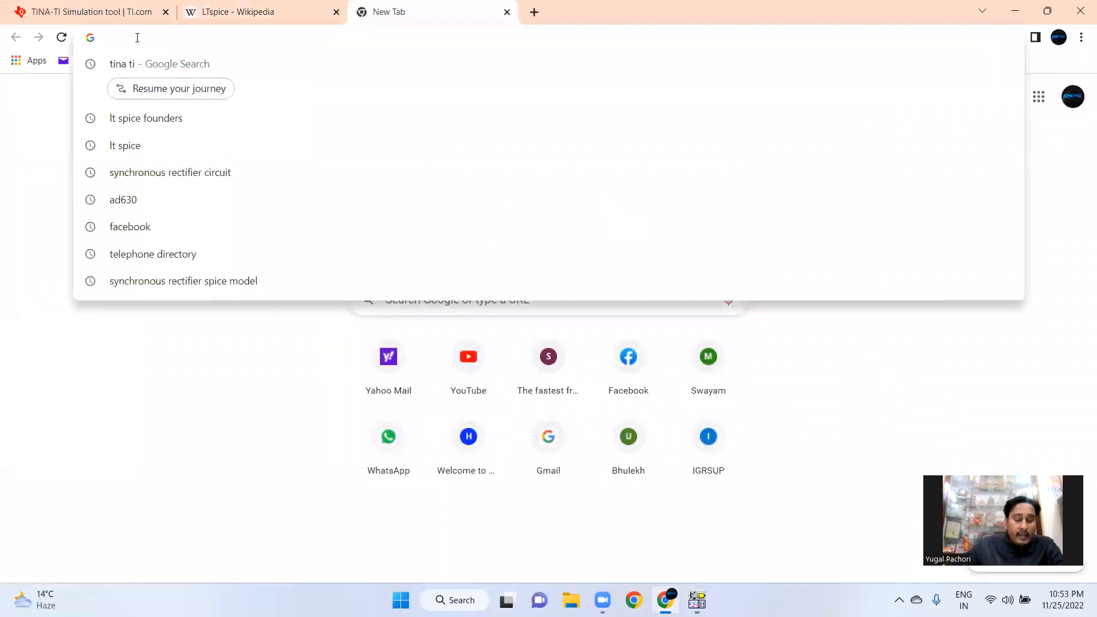
type("ad ")
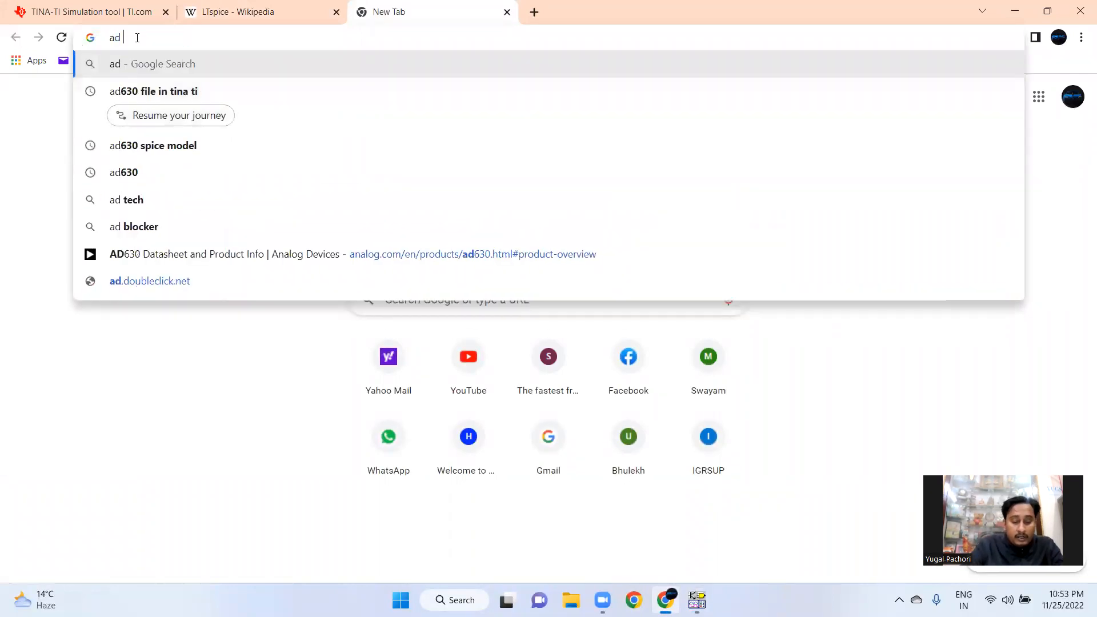
type("63")
key("BackSpace")
key("BackSpace")
key("BackSpace")
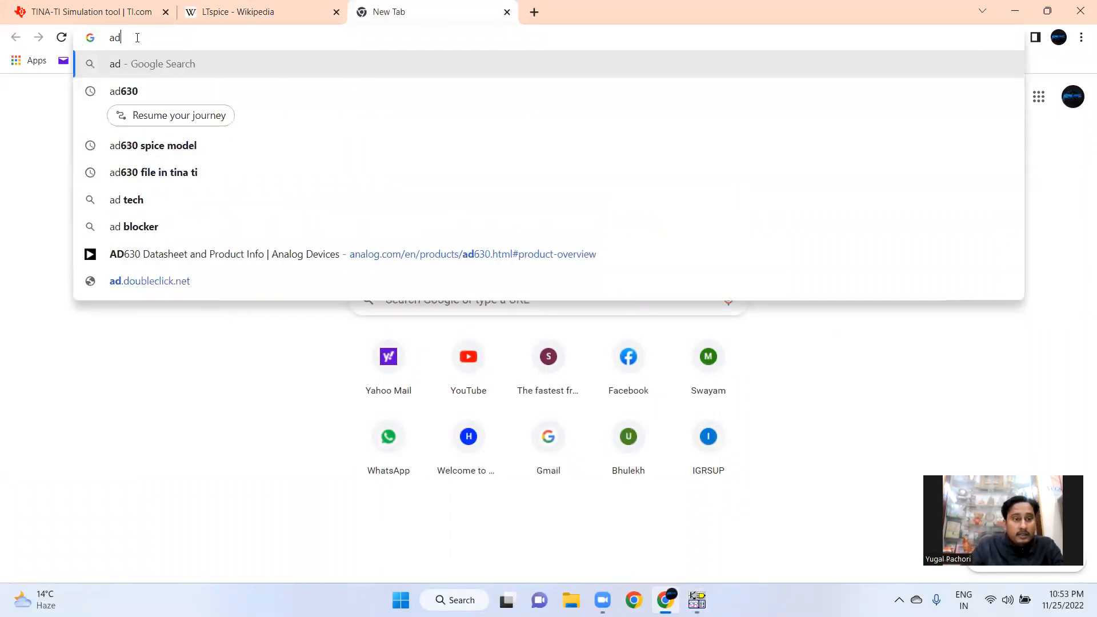
type("630")
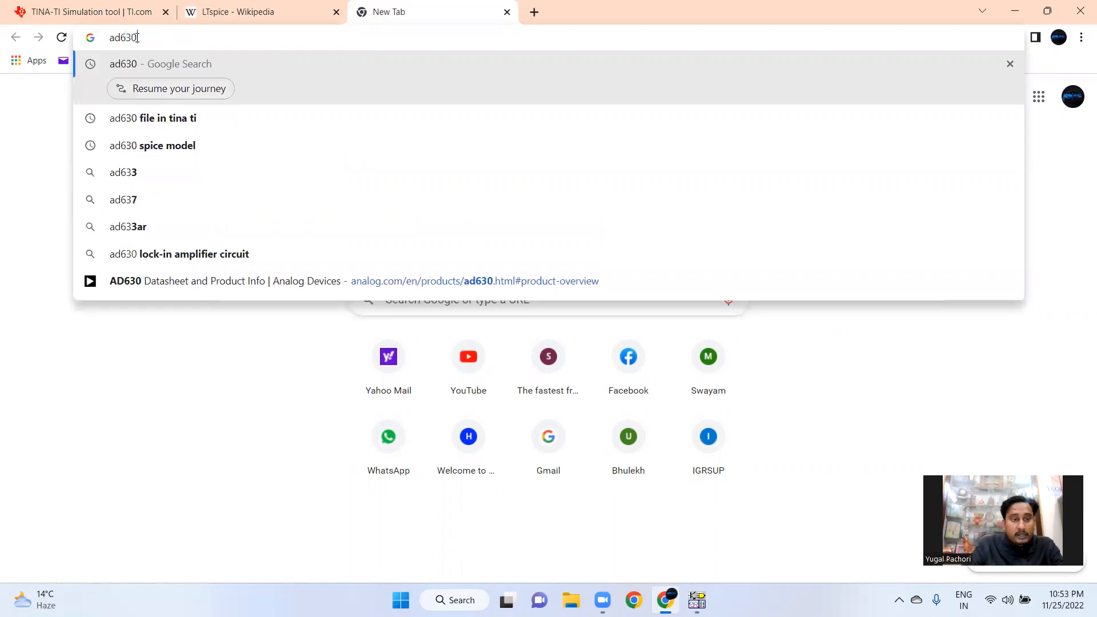
key("Return")
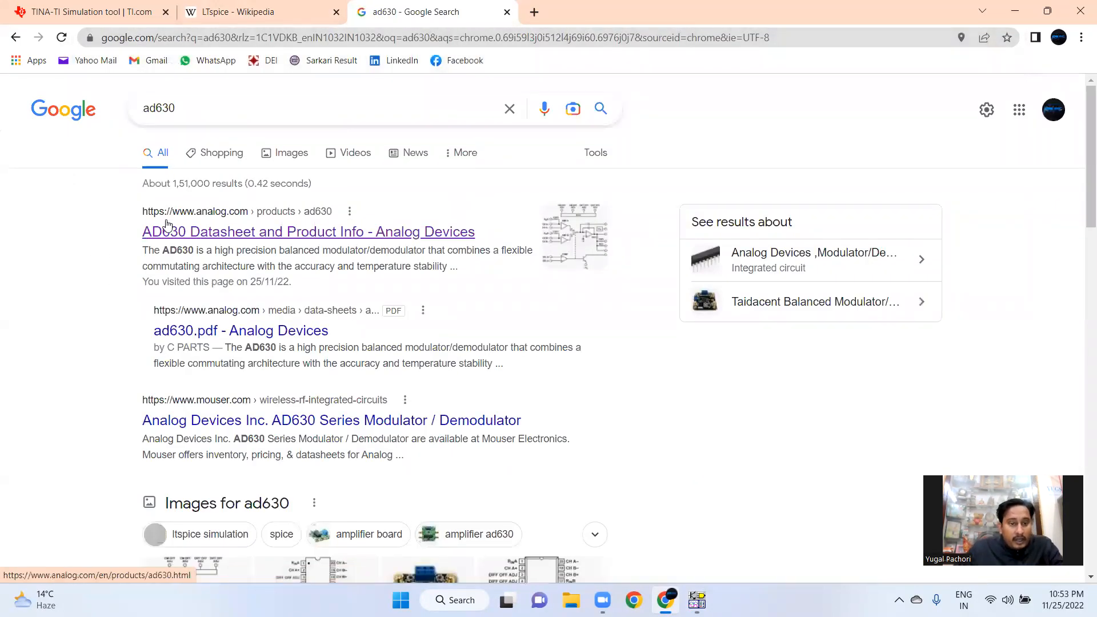
Refine the search to ad630 spice model and open the Analog Devices SPICE Models page
left_click(207, 113)
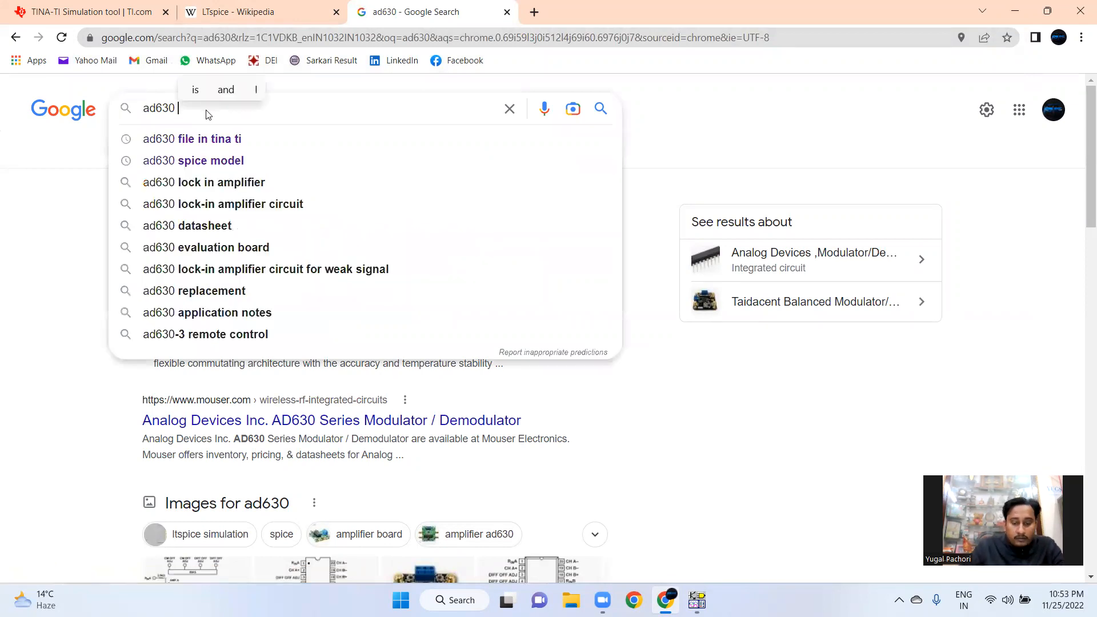
type("spice")
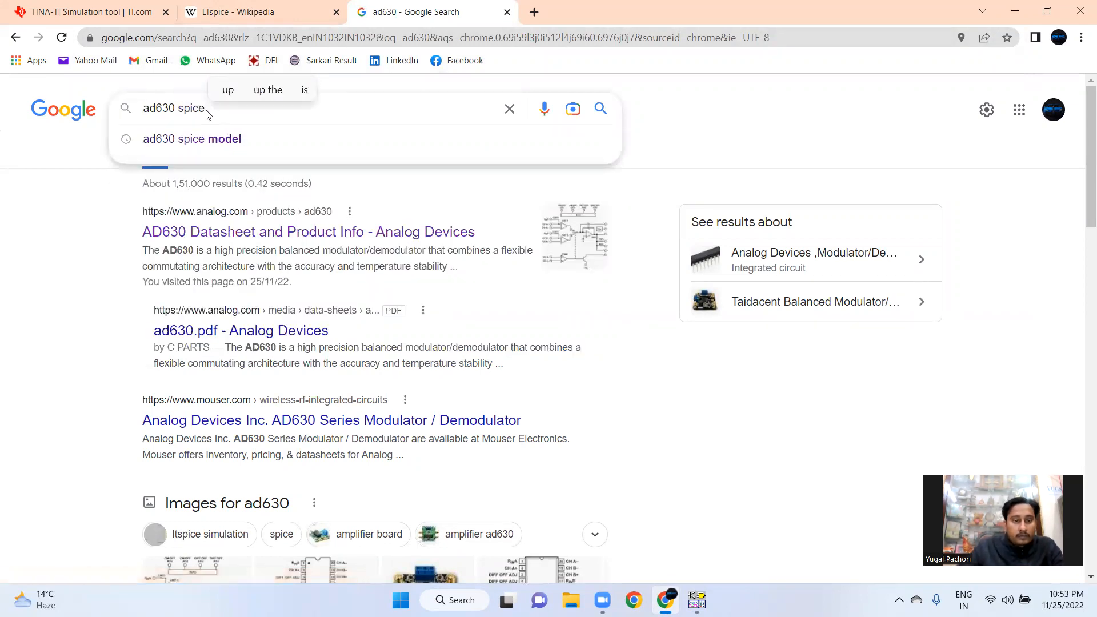
key("Down")
key("Return")
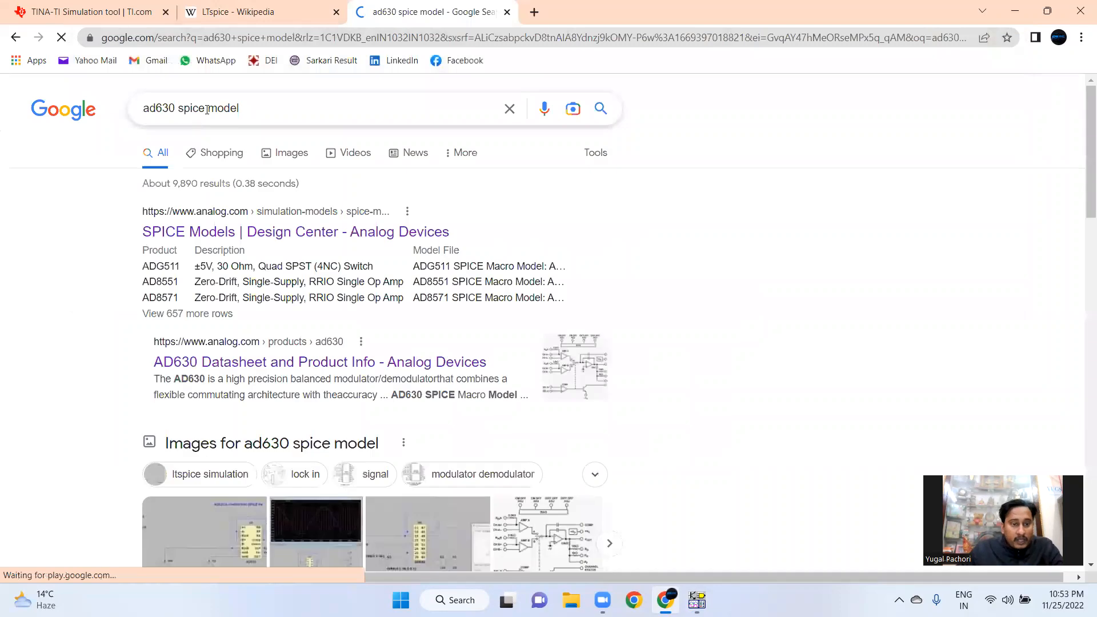
left_click(224, 237)
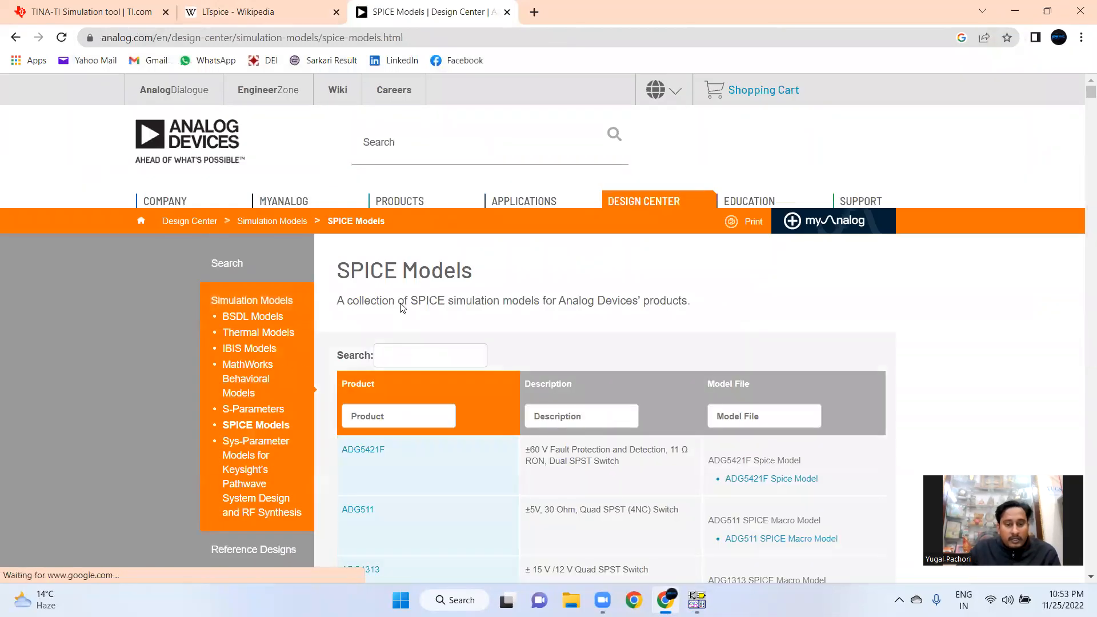
Filter the SPICE model list for ad630
scroll(408, 388, "down", 1)
left_click(418, 292)
type("ad")
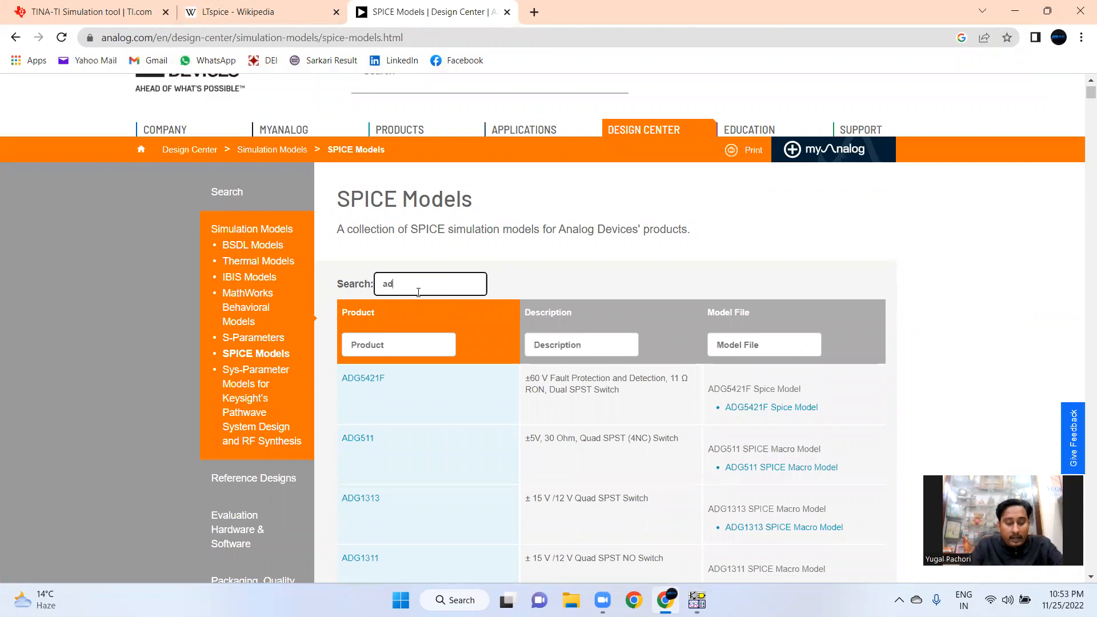
type("630")
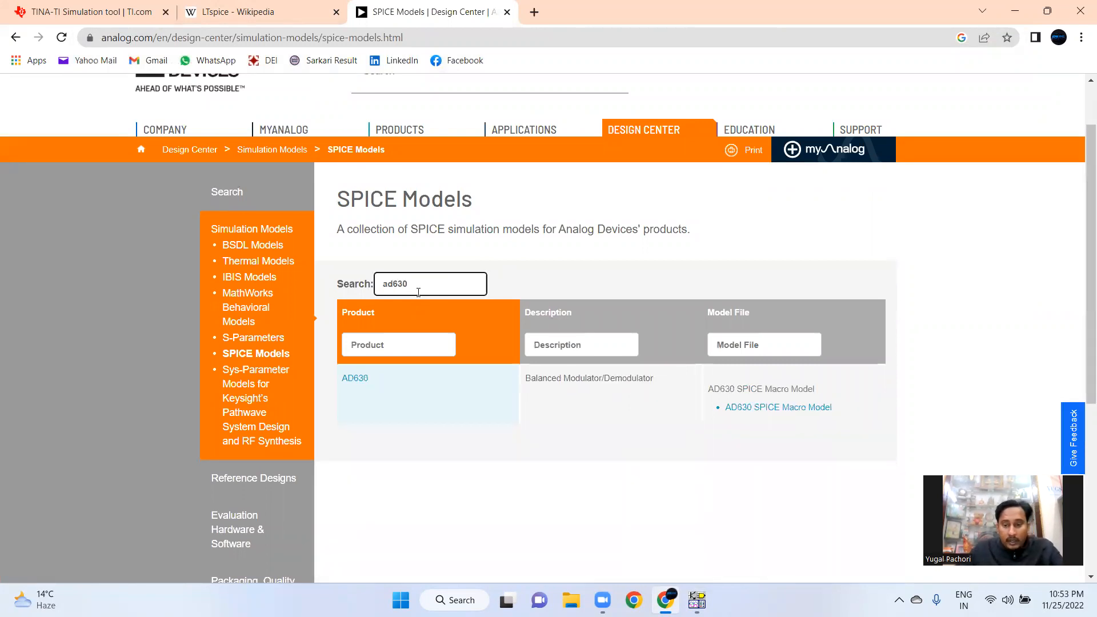
Try downloading the AD630 SPICE Macro Model by accepting the licence agreement, then cancel the save
left_click(812, 409)
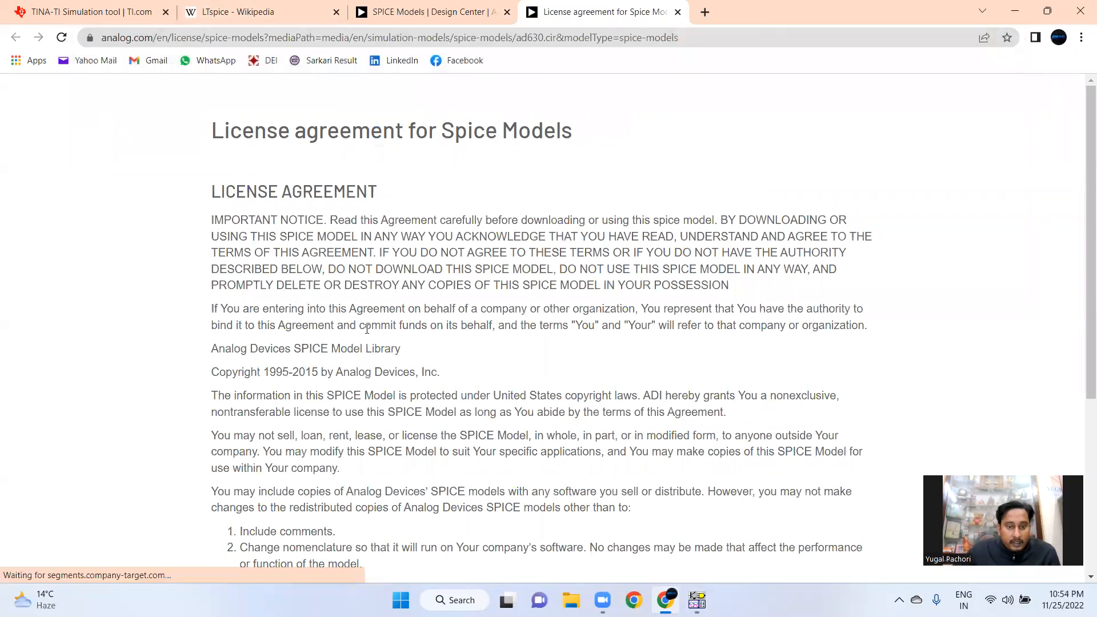
scroll(367, 329, "down", 5)
scroll(378, 367, "down", 1)
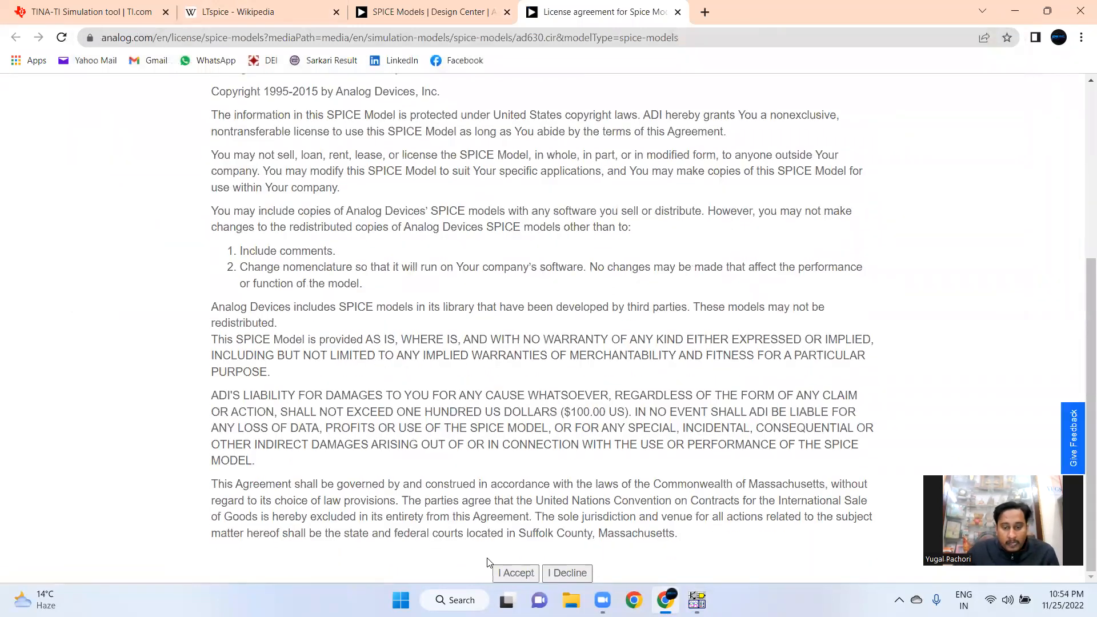
left_click(514, 574)
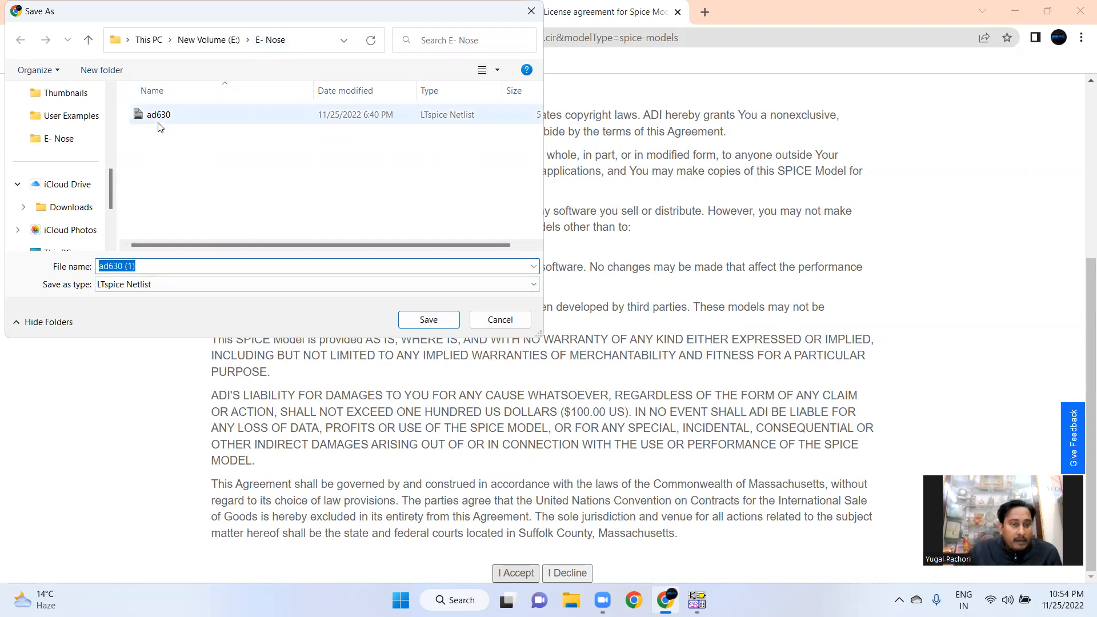
left_click(504, 321)
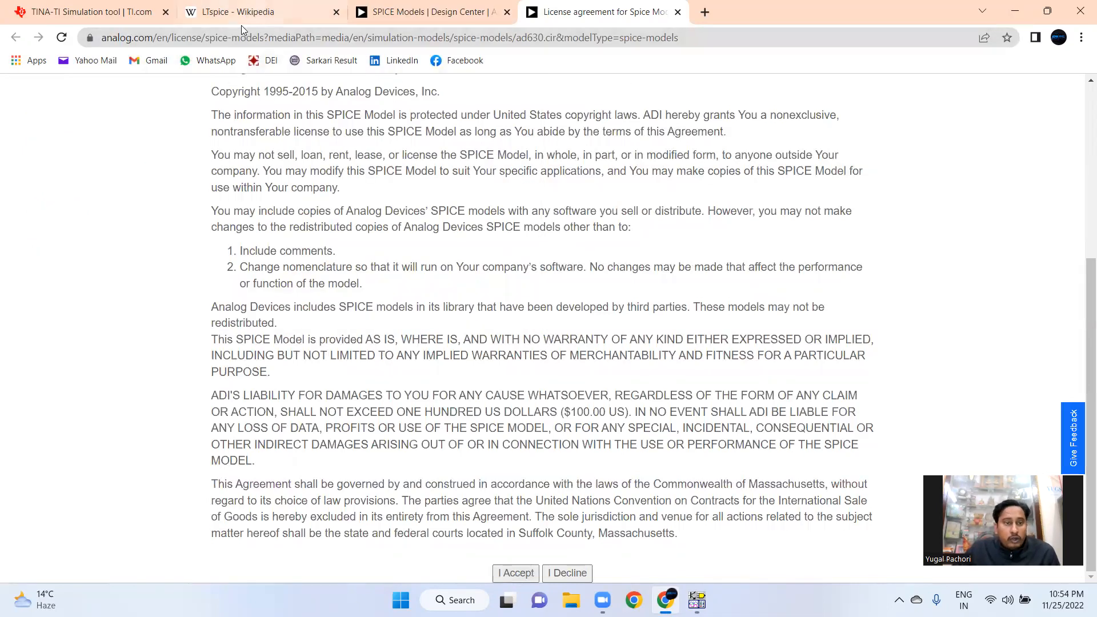
left_click(696, 600)
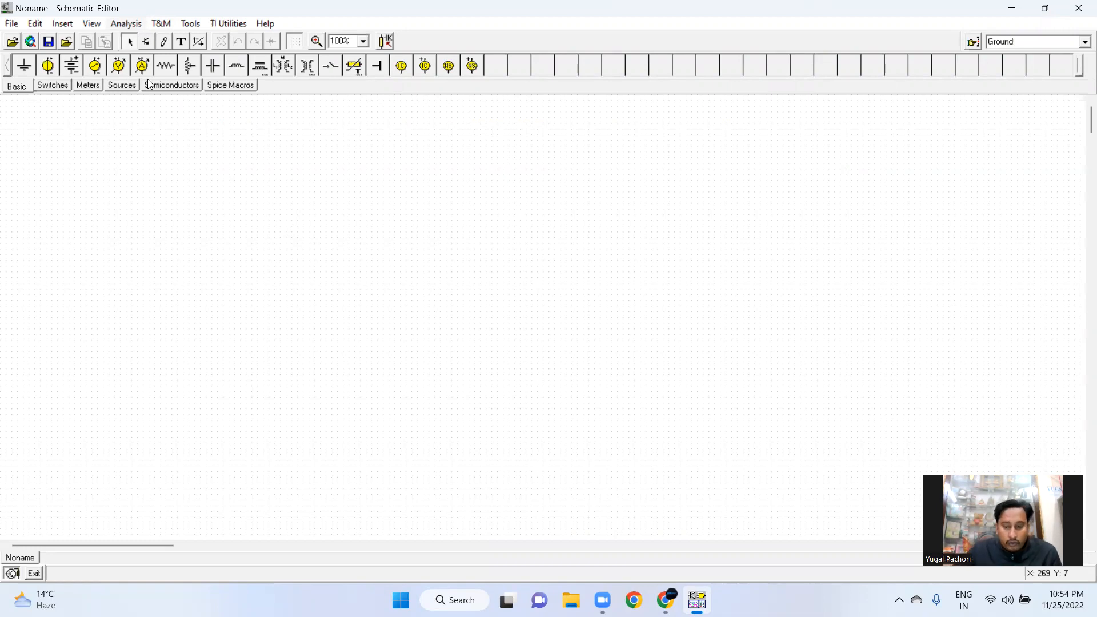
left_click(666, 600)
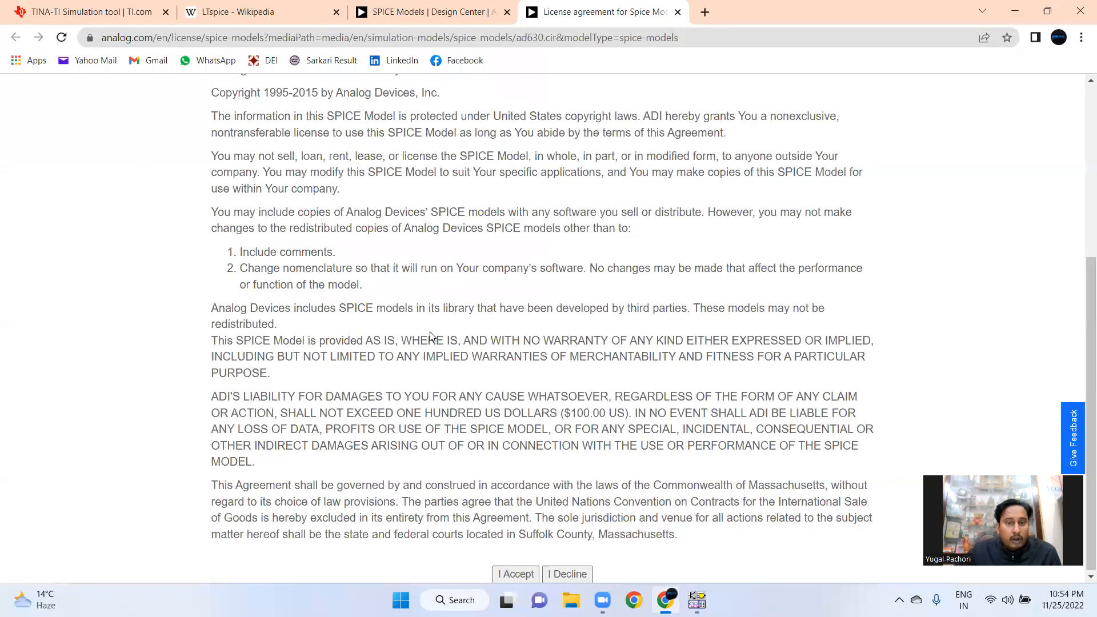
scroll(429, 331, "up", 5)
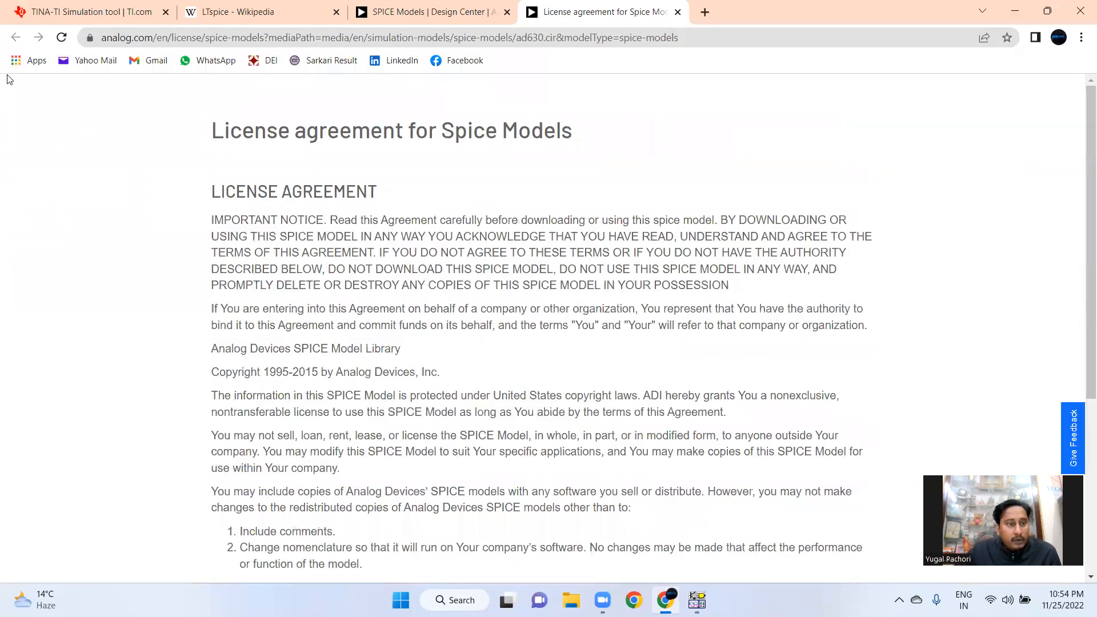
left_click(209, 12)
key("ctrl+Tab")
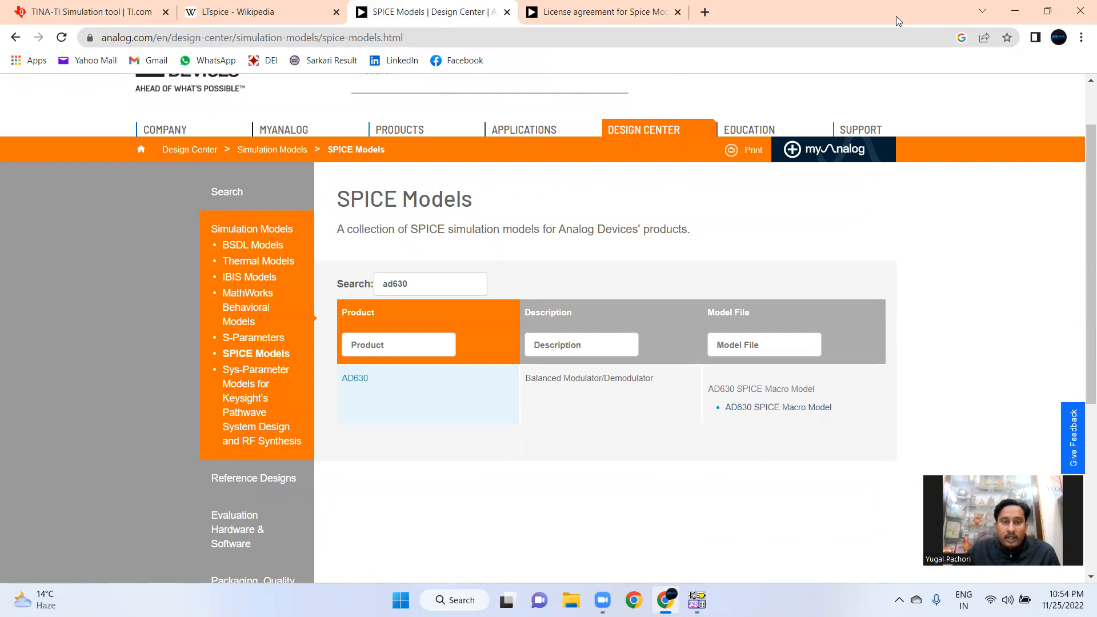
Browse the AD630 product page and its SPICE Models section
left_click(355, 379)
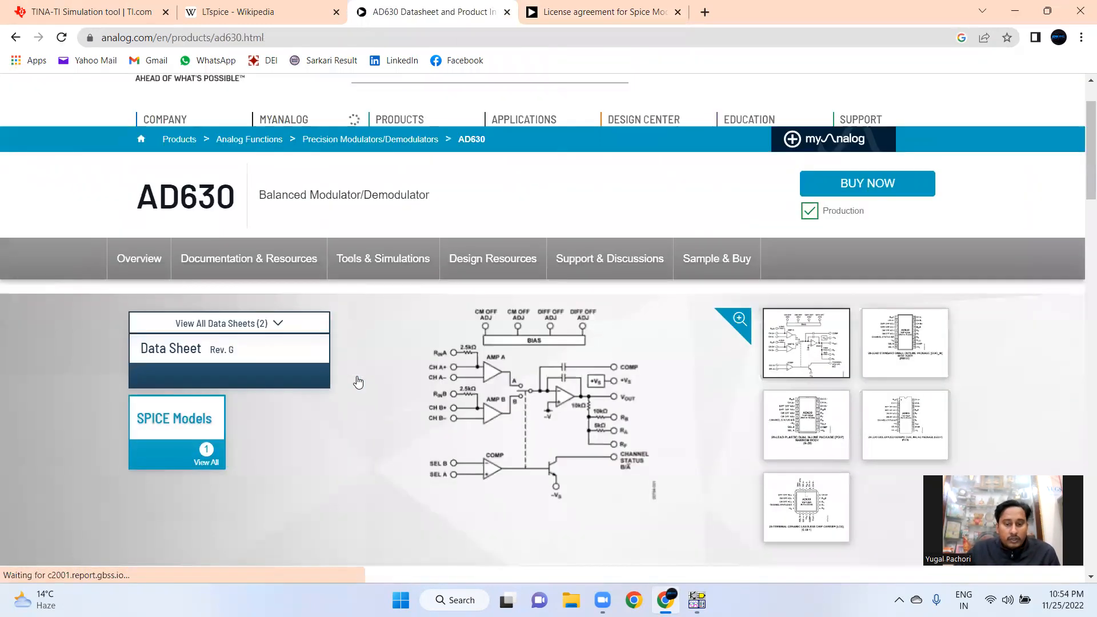
scroll(358, 382, "down", 9)
scroll(359, 383, "up", 7)
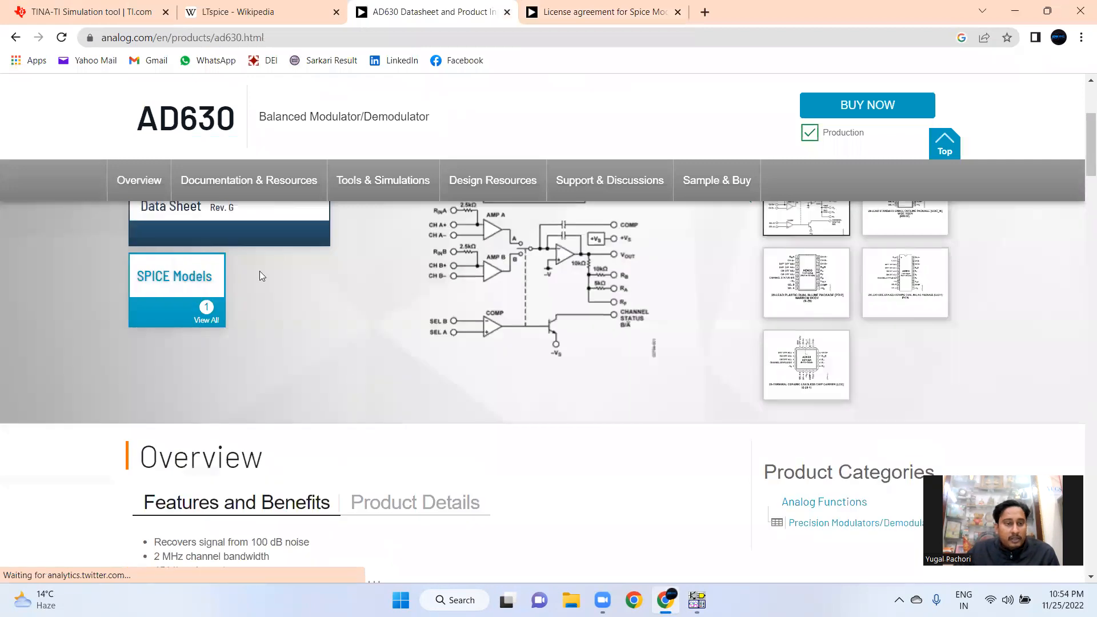
scroll(260, 276, "up", 4)
left_click(177, 509)
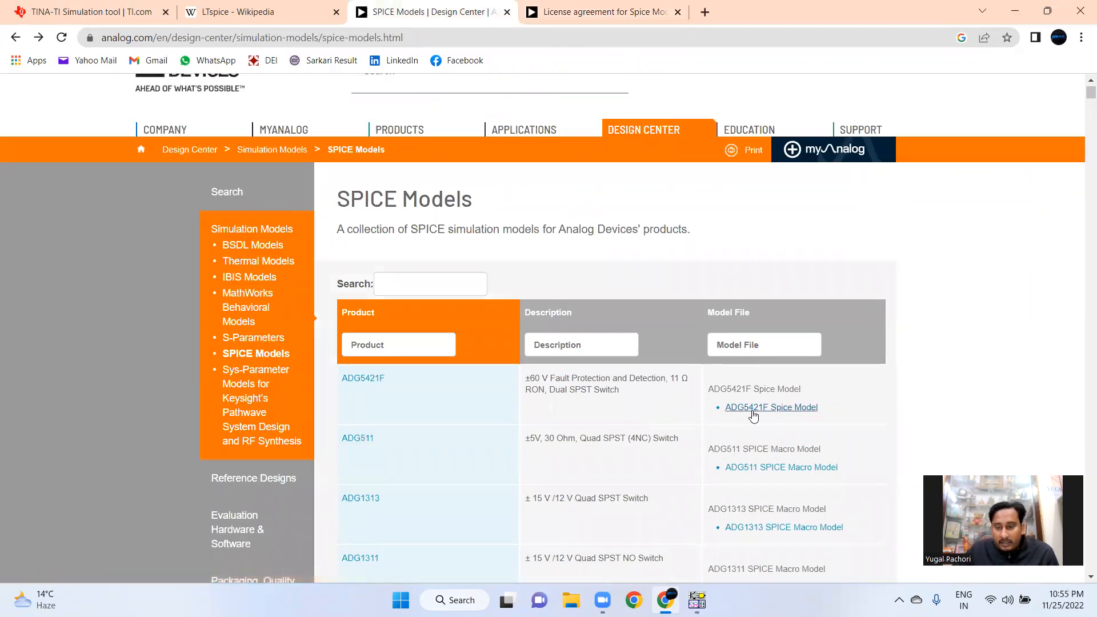
Search the SPICE model list for ad630 again and retry downloading the AD630 macro model, cancelling the save
left_click(433, 294)
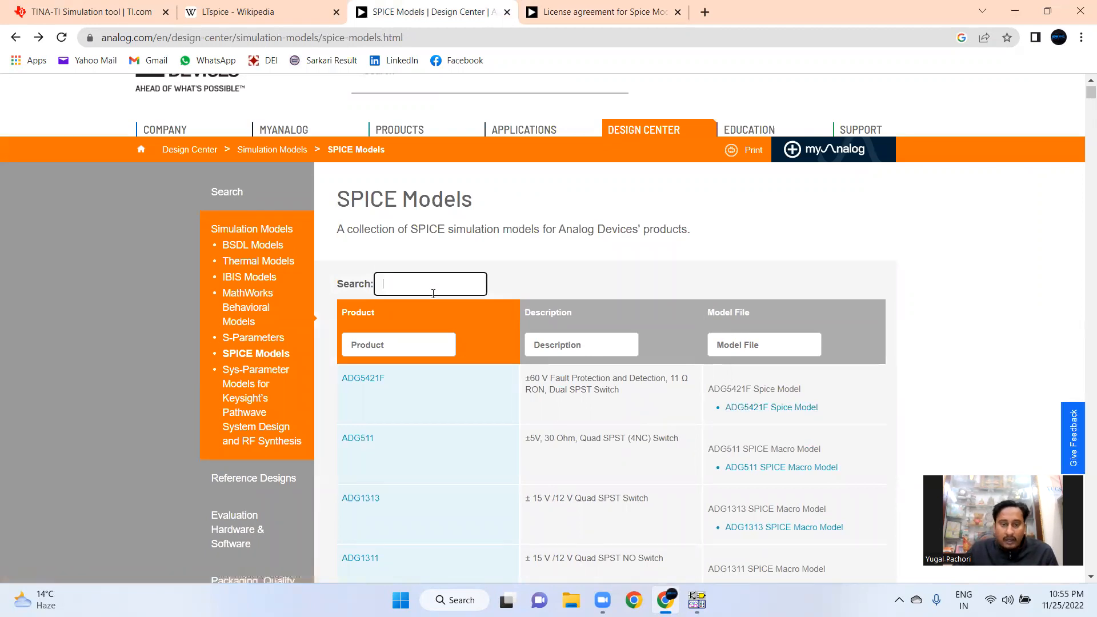
type("ad")
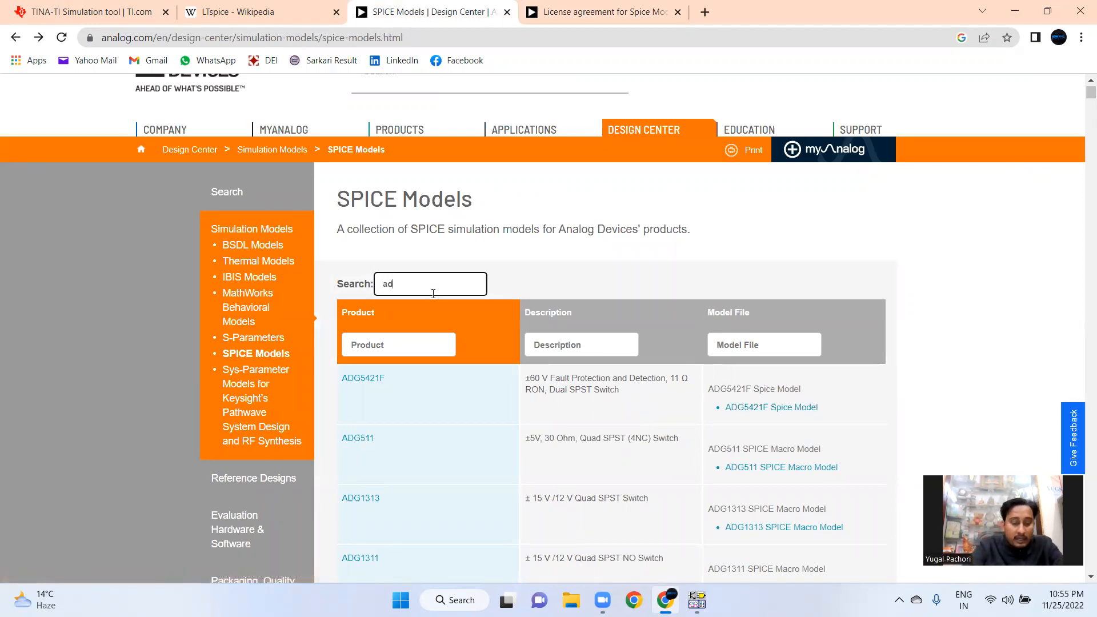
type("630")
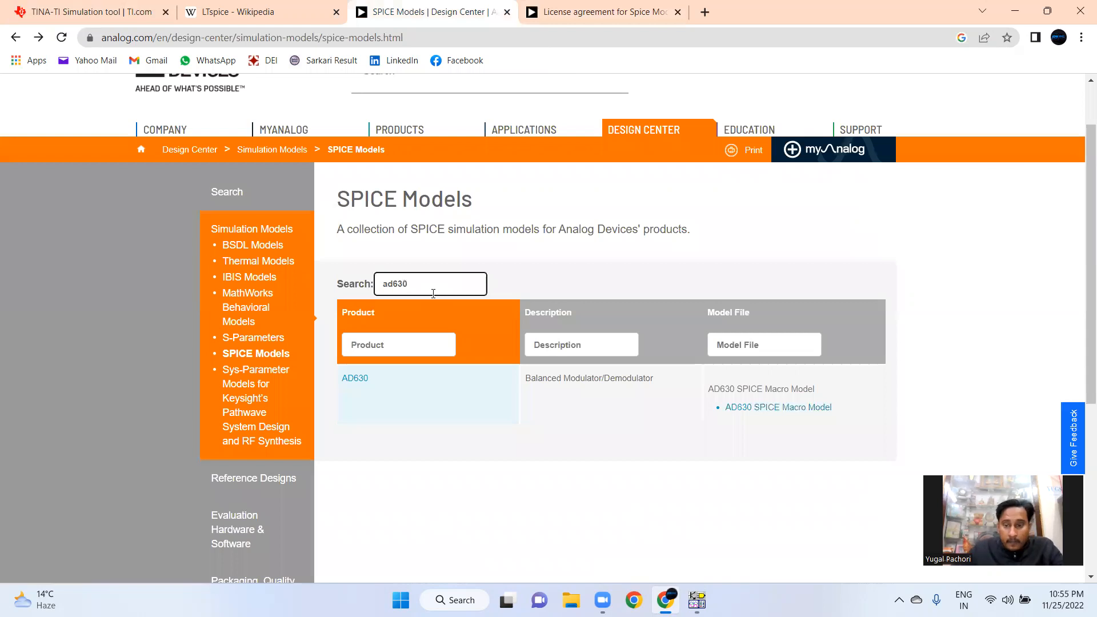
left_click(747, 408)
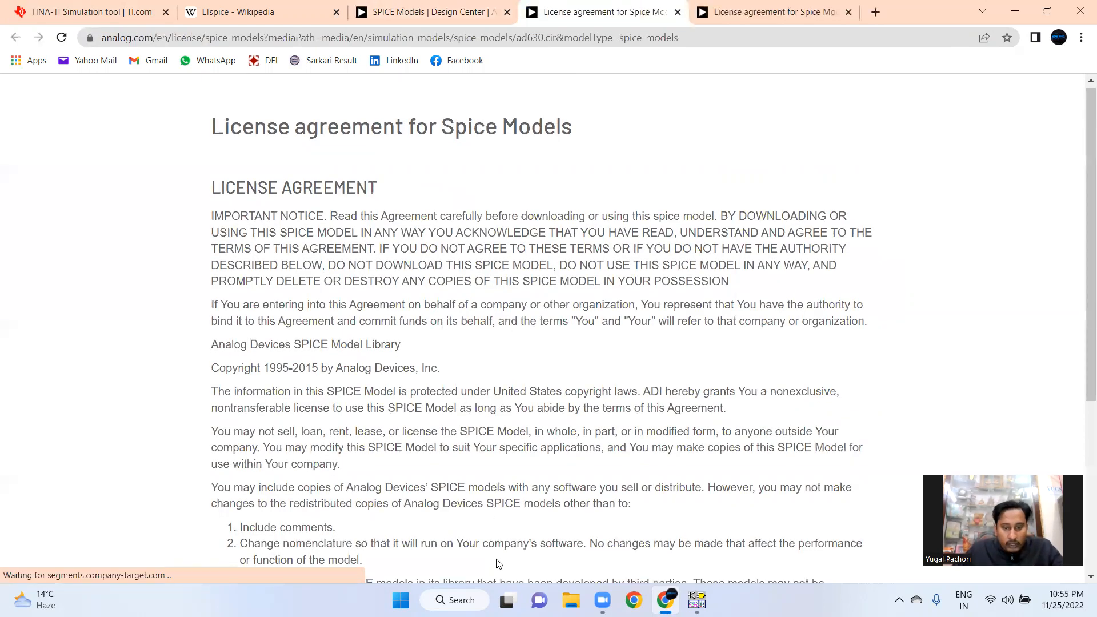
scroll(498, 564, "down", 5)
left_click(506, 573)
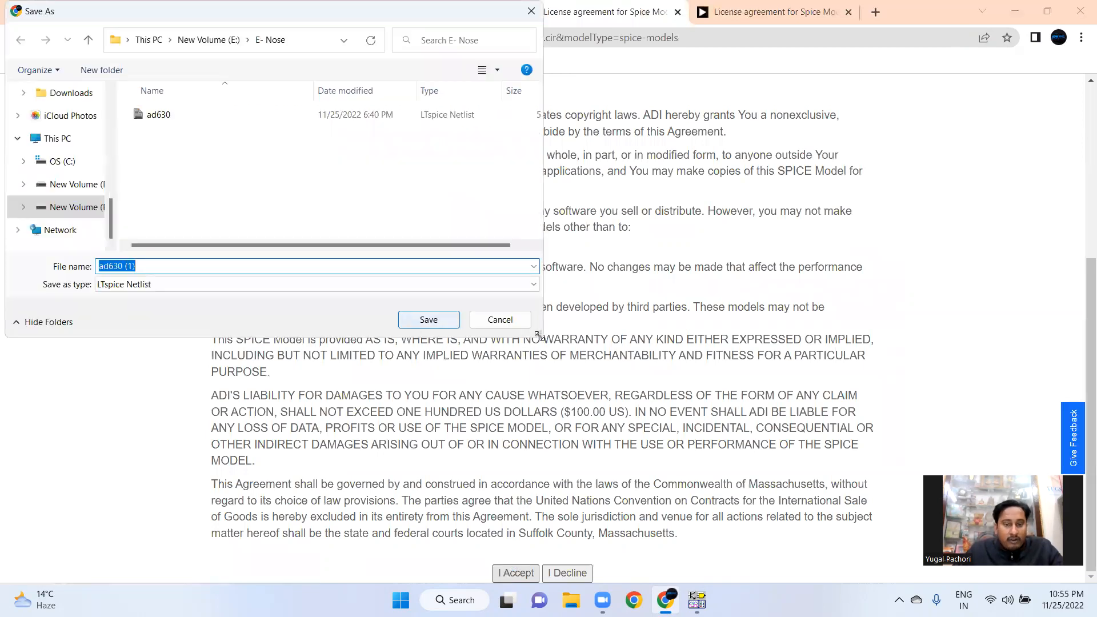
left_click(518, 323)
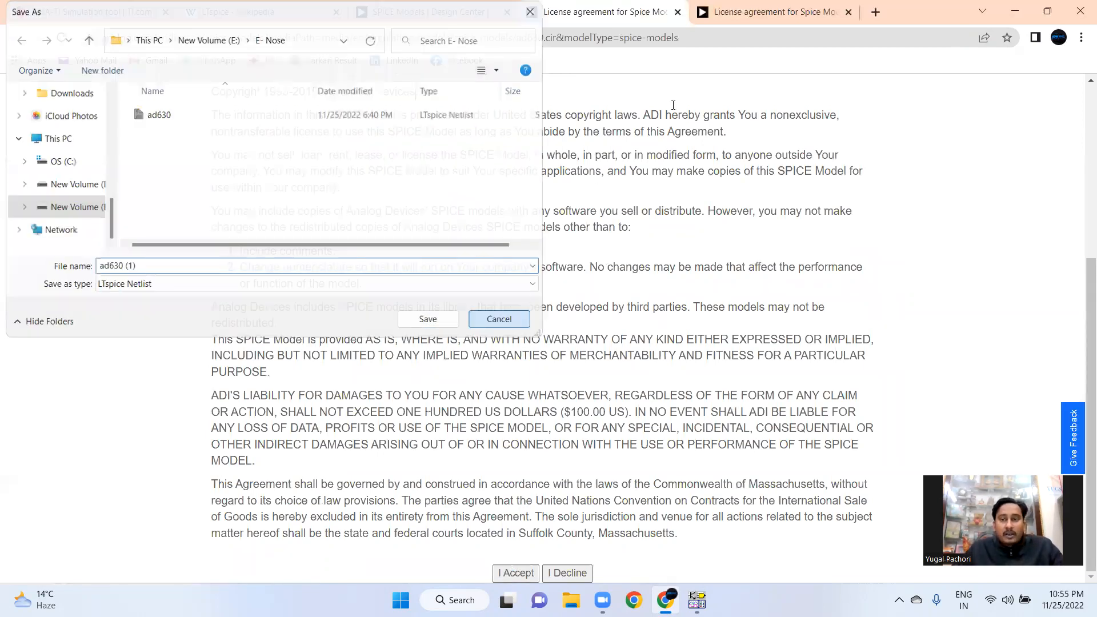
Close the extra browser tabs and resize the browser window beside the schematic editor
left_click(761, 21)
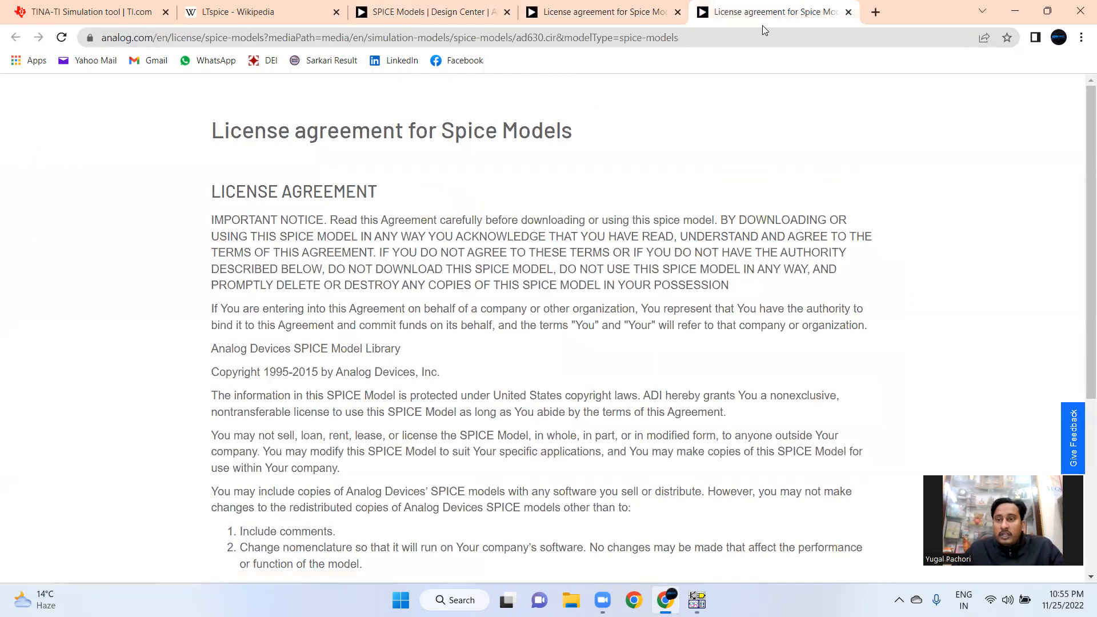
left_click(849, 13)
left_click(678, 12)
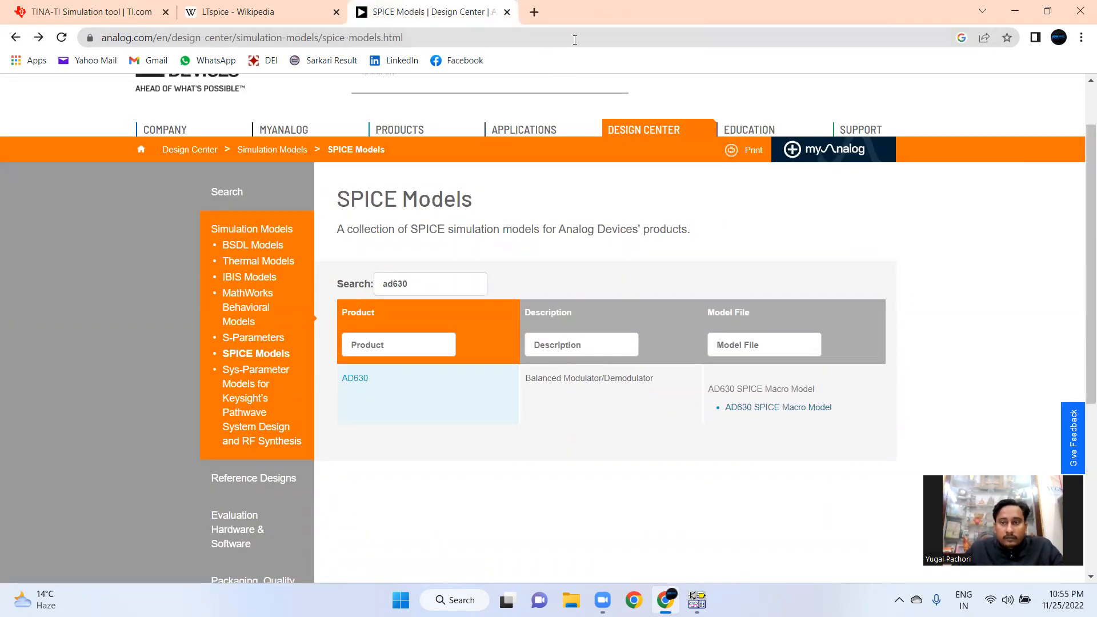
left_click(1047, 11)
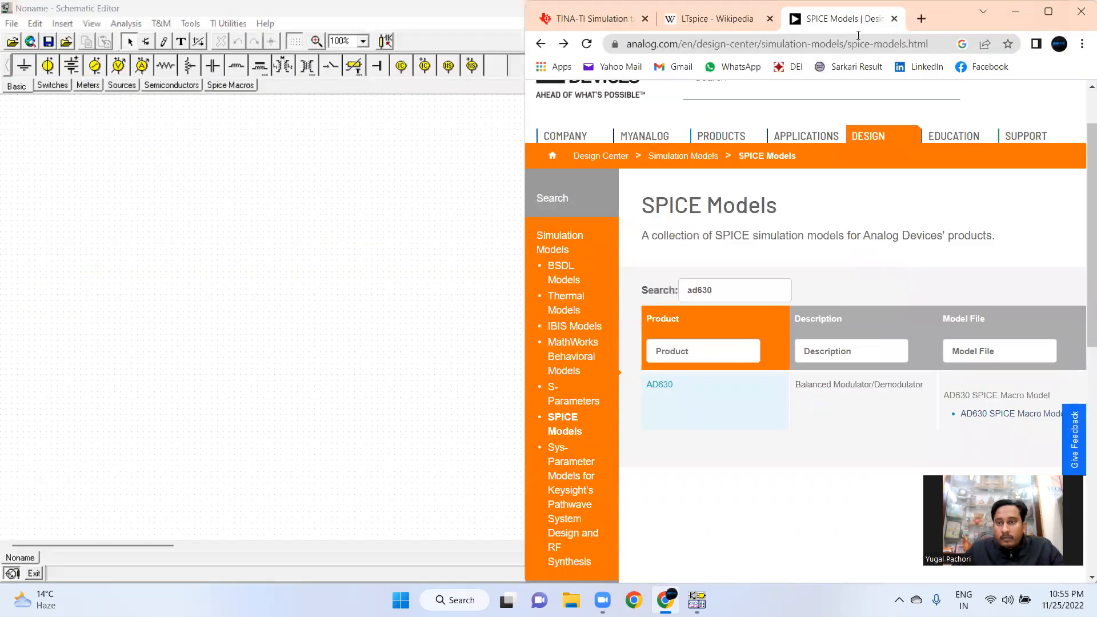
left_click(894, 19)
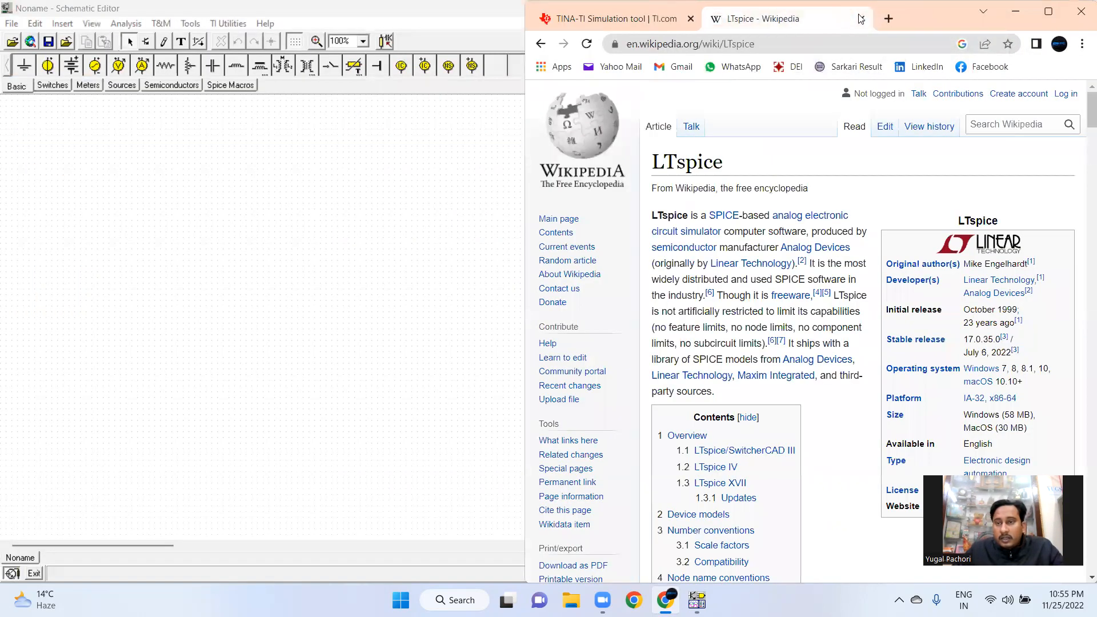
left_click(853, 18)
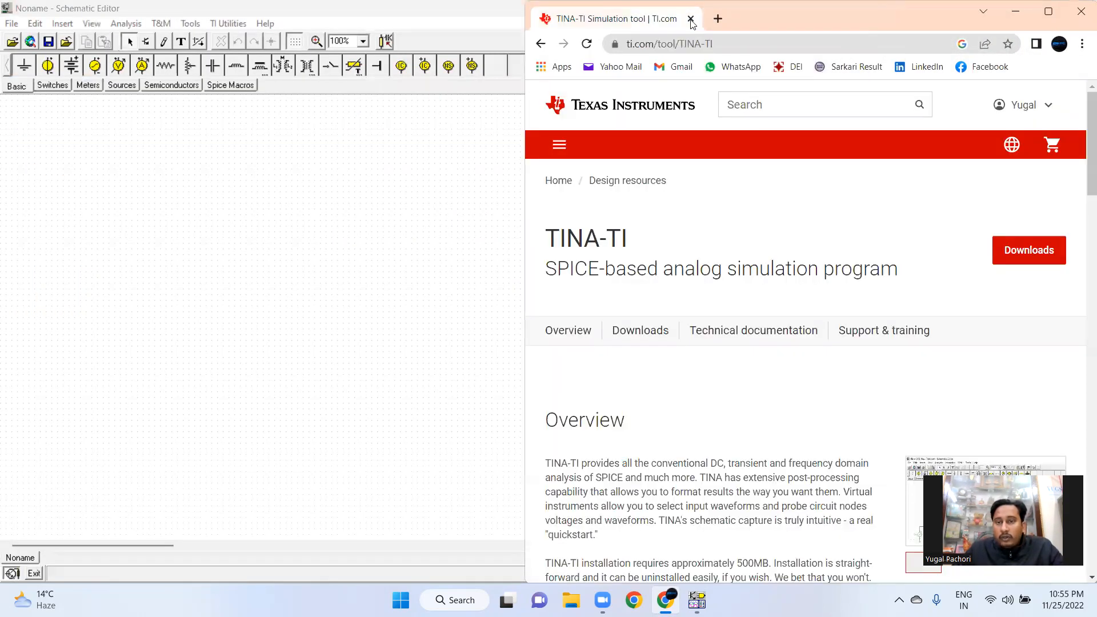
Close the browser and start the New Macro Wizard, naming the new macro ad630
left_click(691, 18)
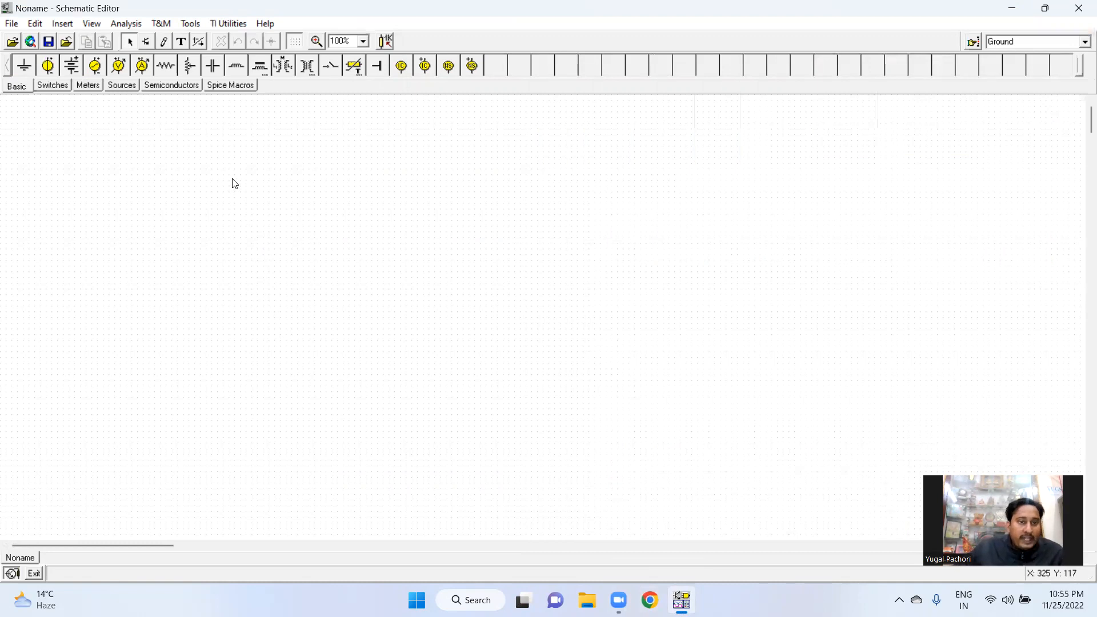
left_click(197, 27)
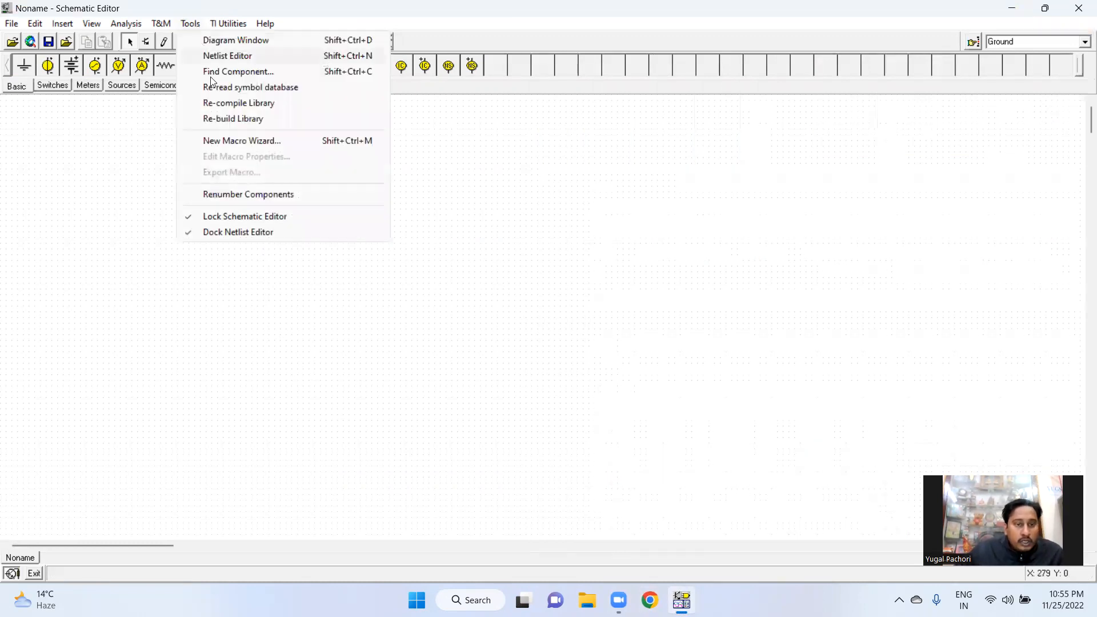
left_click(230, 142)
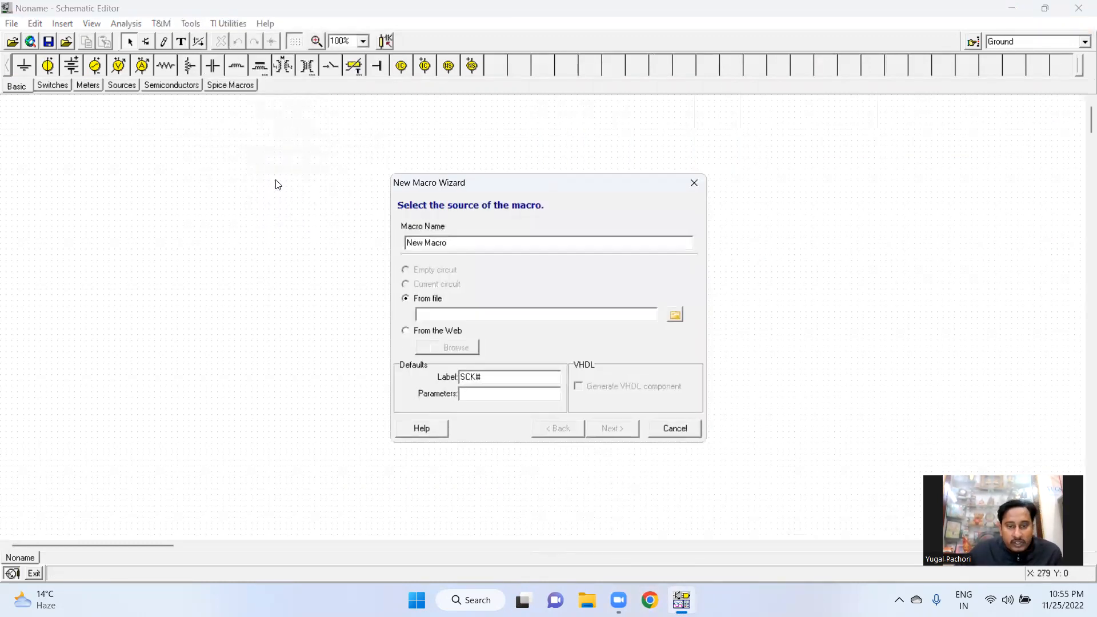
key("BackSpace")
key("BackSpace")
key("BackSpace")
key("BackSpace")
key("BackSpace")
key("BackSpace")
key("BackSpace")
type("a")
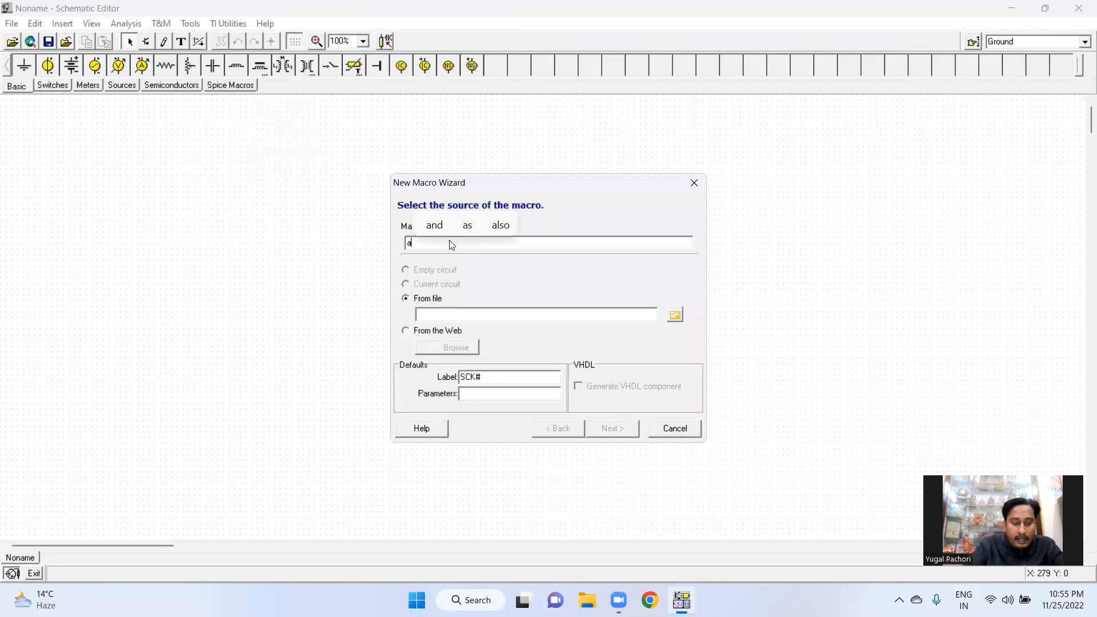
type("d630")
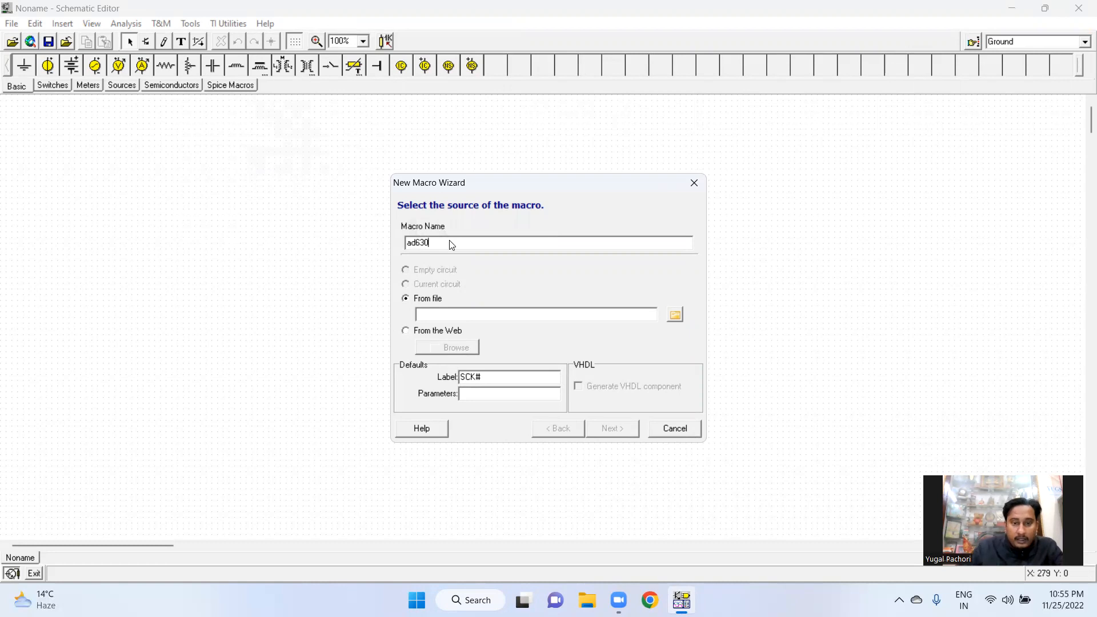
Select the ad630 netlist file in the E- Nose folder on drive E as the macro's source file
left_click(677, 315)
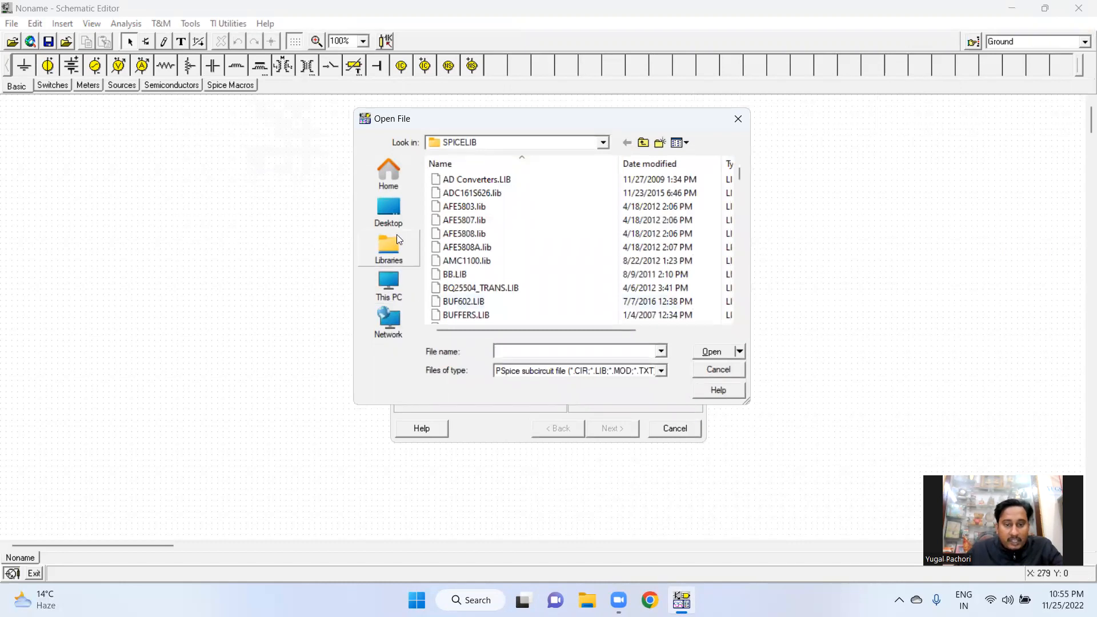
left_click(395, 286)
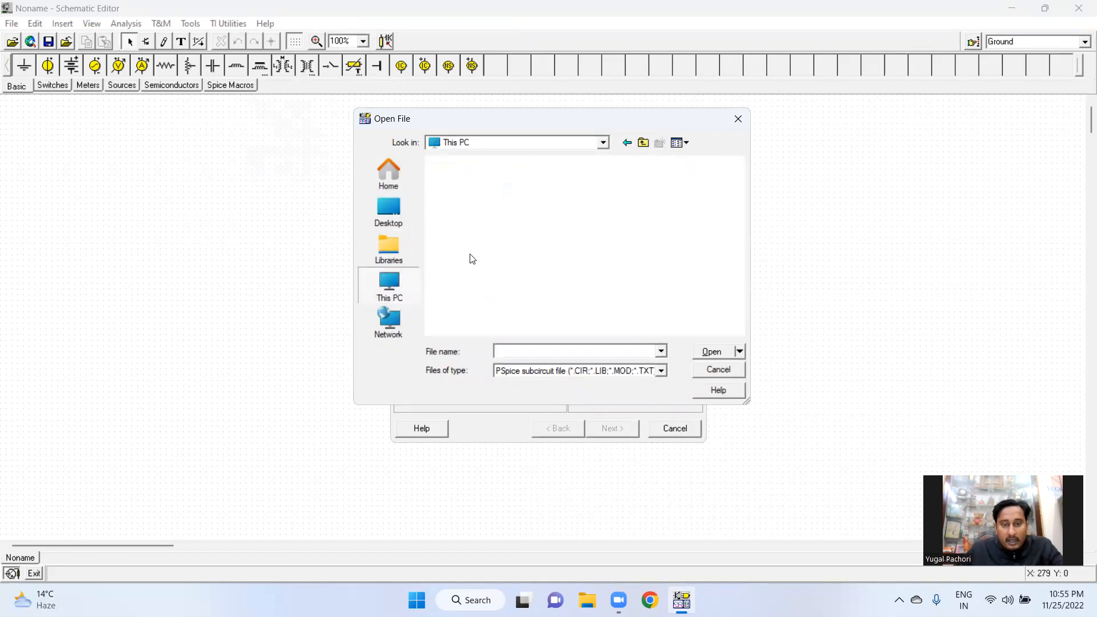
double_click(472, 273)
scroll(470, 270, "down", 2)
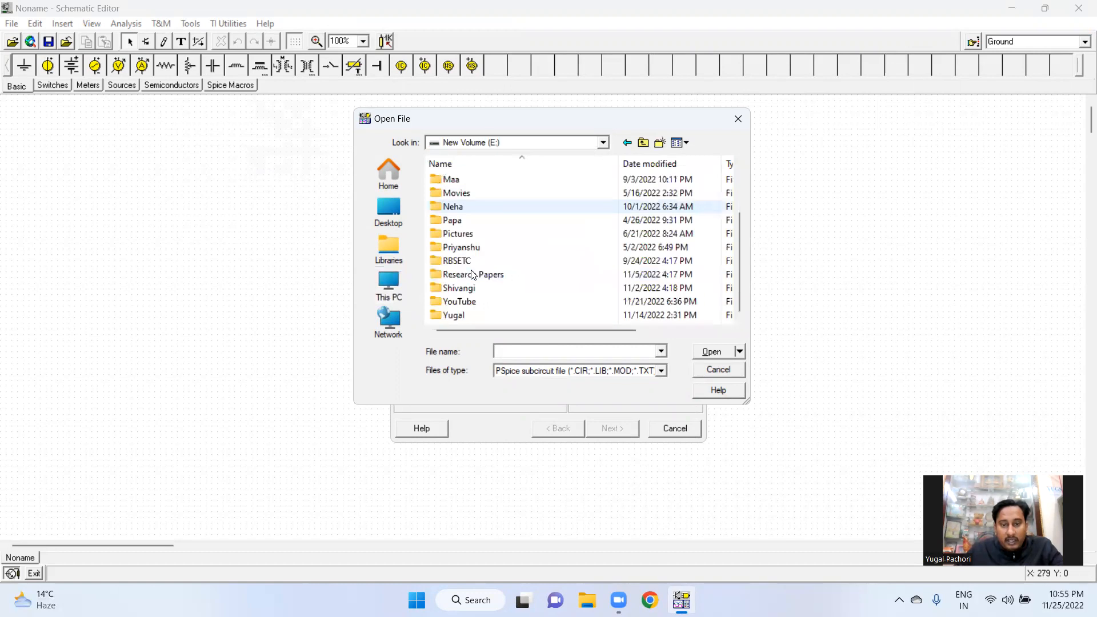
scroll(466, 240, "up", 2)
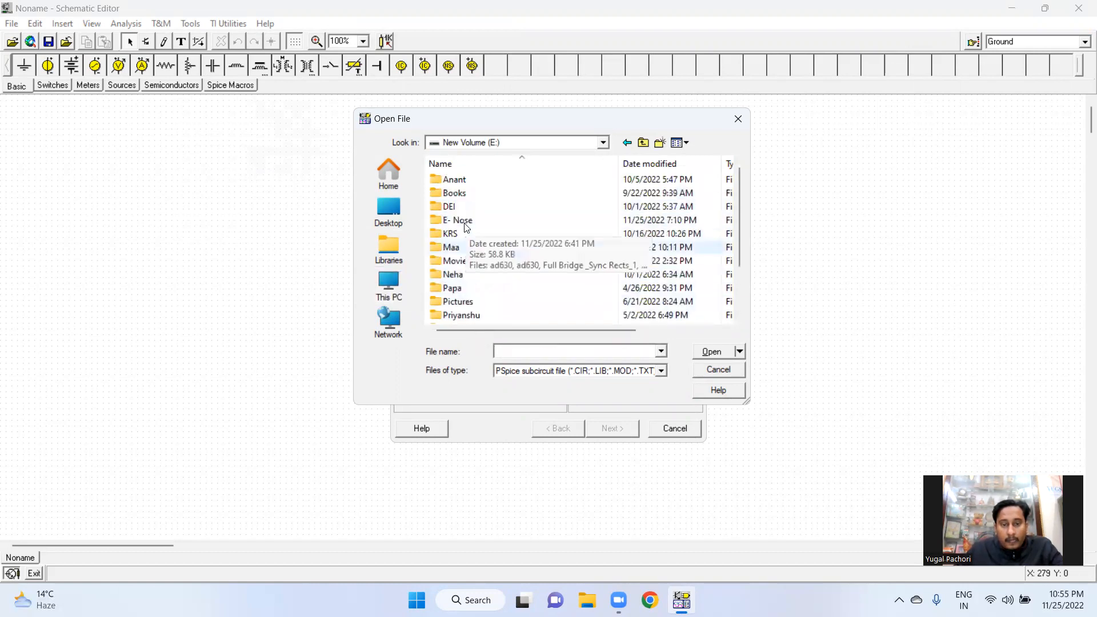
double_click(465, 221)
left_click(465, 182)
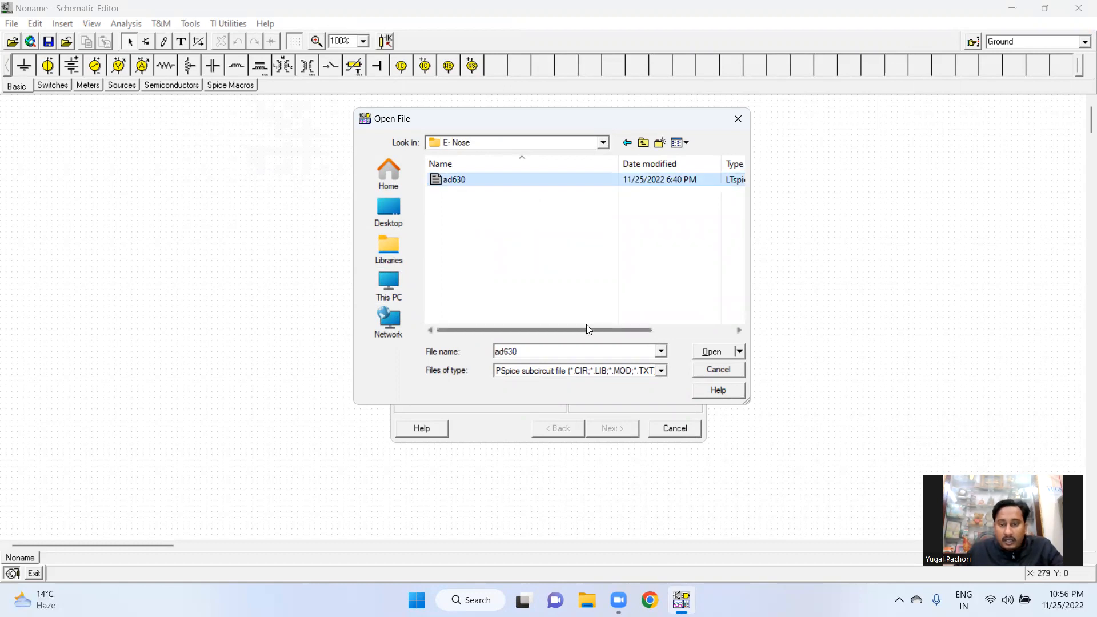
left_click_drag(586, 328, 551, 331)
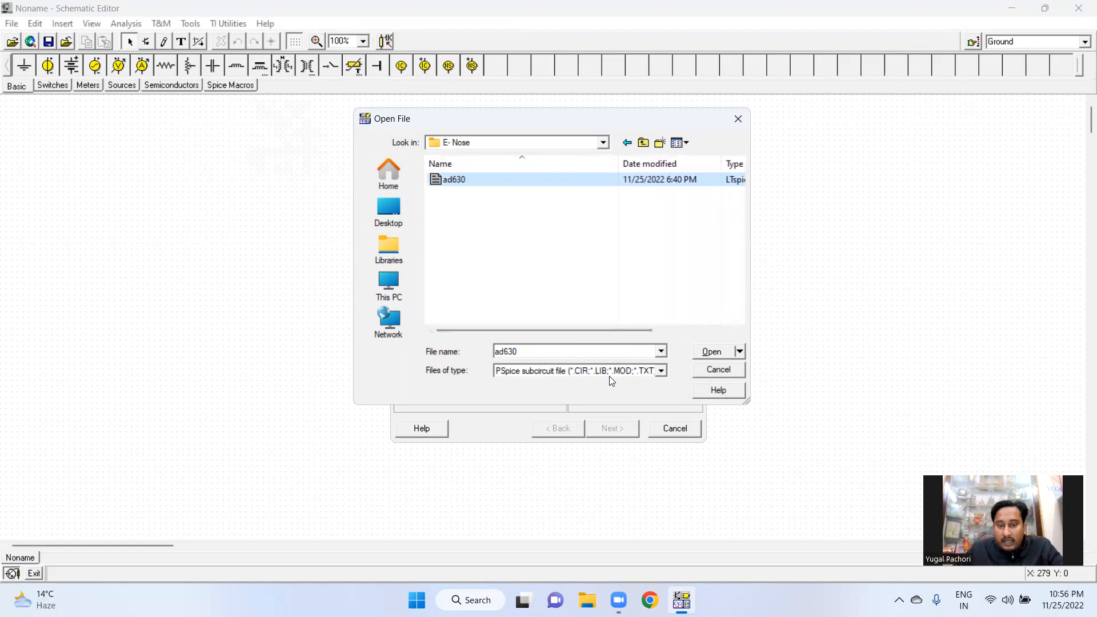
left_click(472, 186)
left_click(706, 353)
left_click(705, 353)
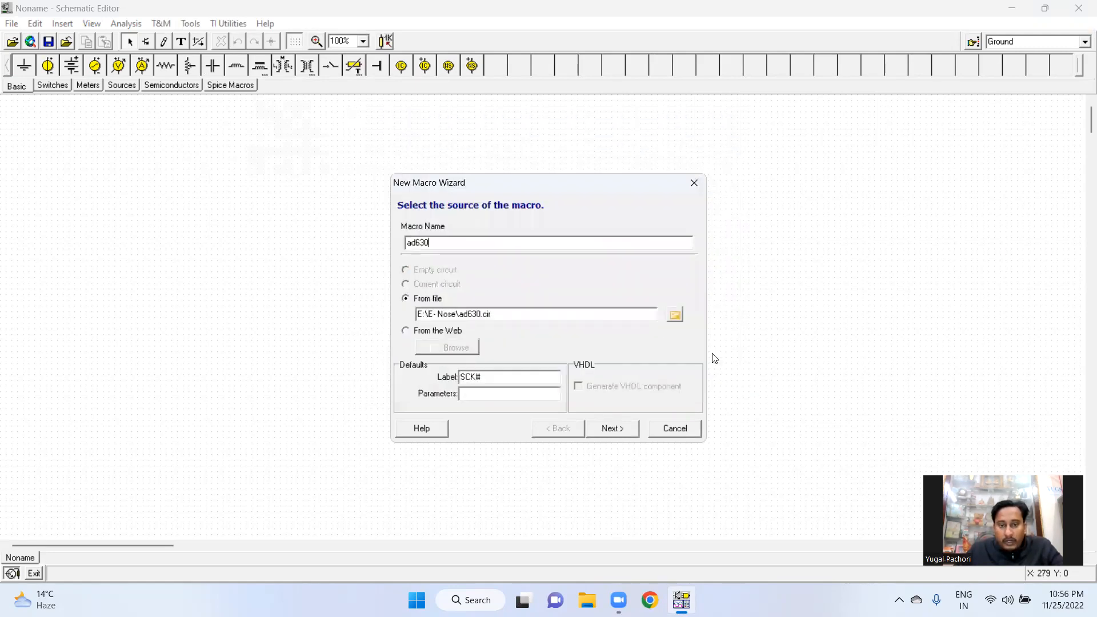
Finish the wizard with an auto-generated shape, save the macro as ad630.TSM over the existing file, and place it in the schematic
left_click(617, 431)
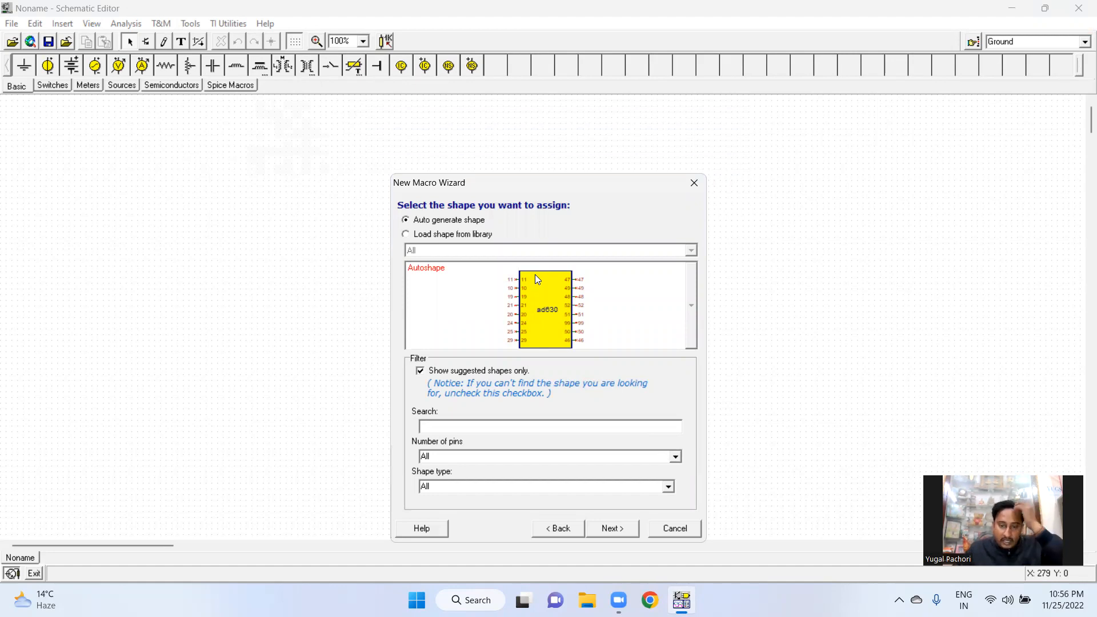
left_click(610, 529)
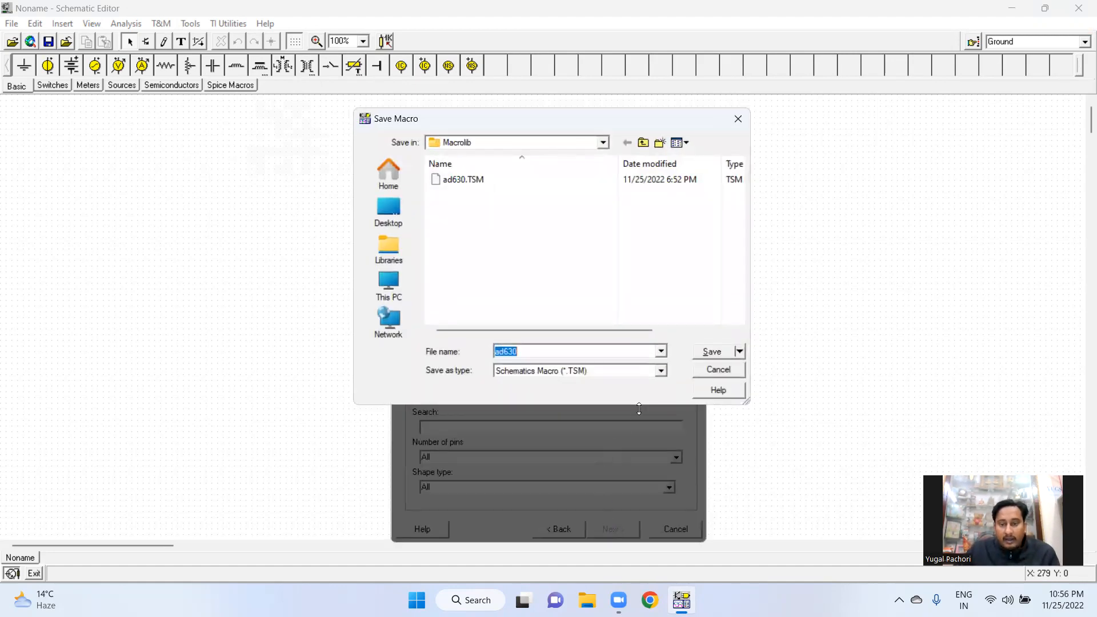
left_click(710, 354)
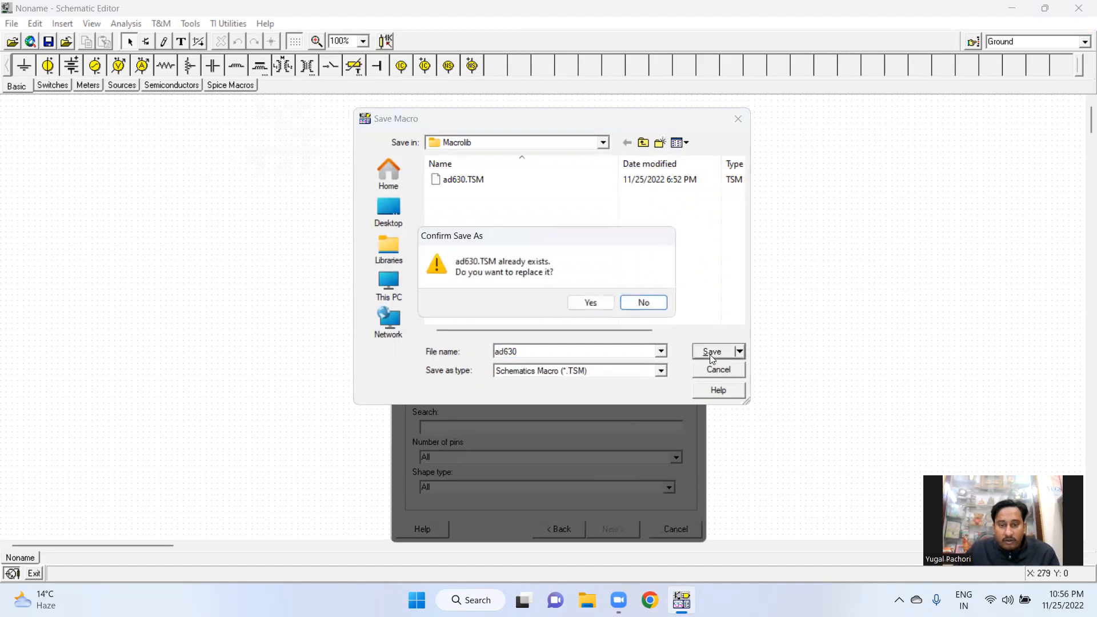
left_click(591, 312)
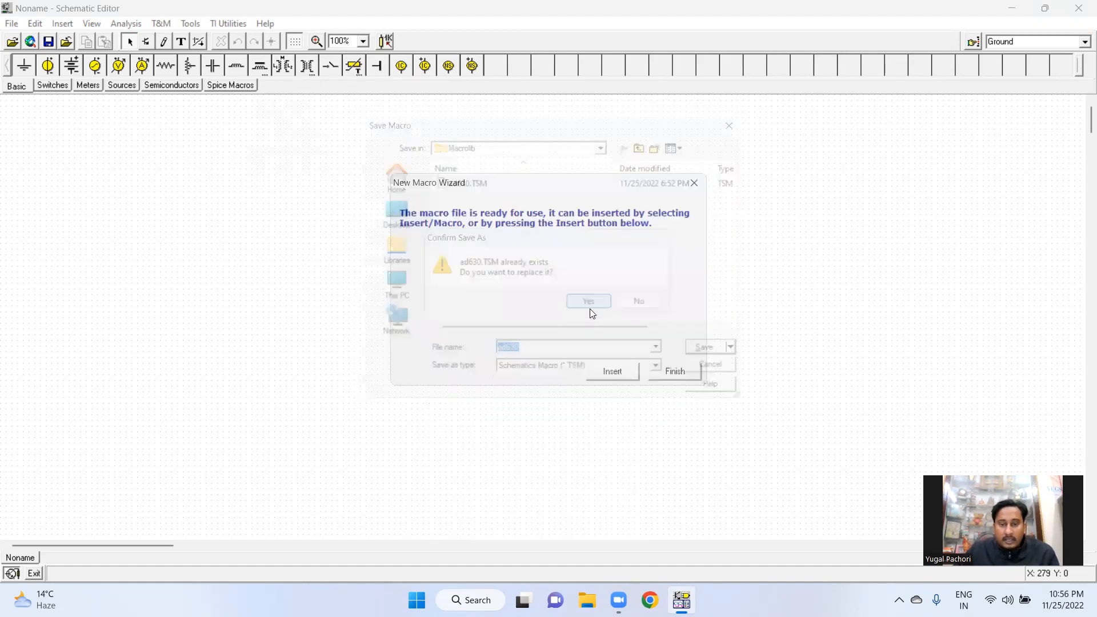
left_click(612, 372)
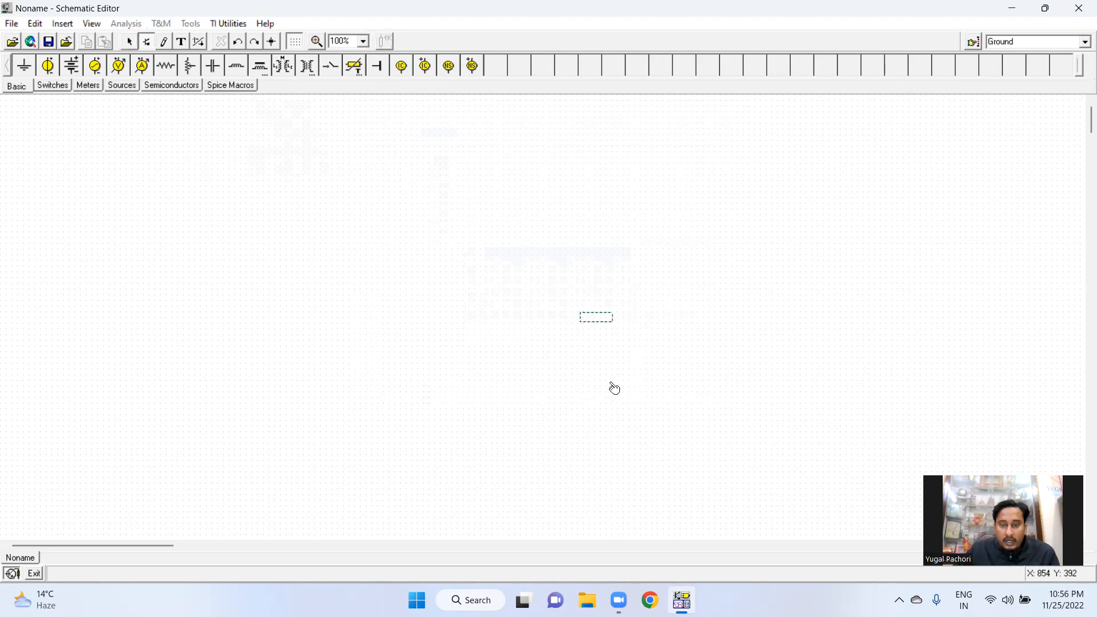
left_click(548, 326)
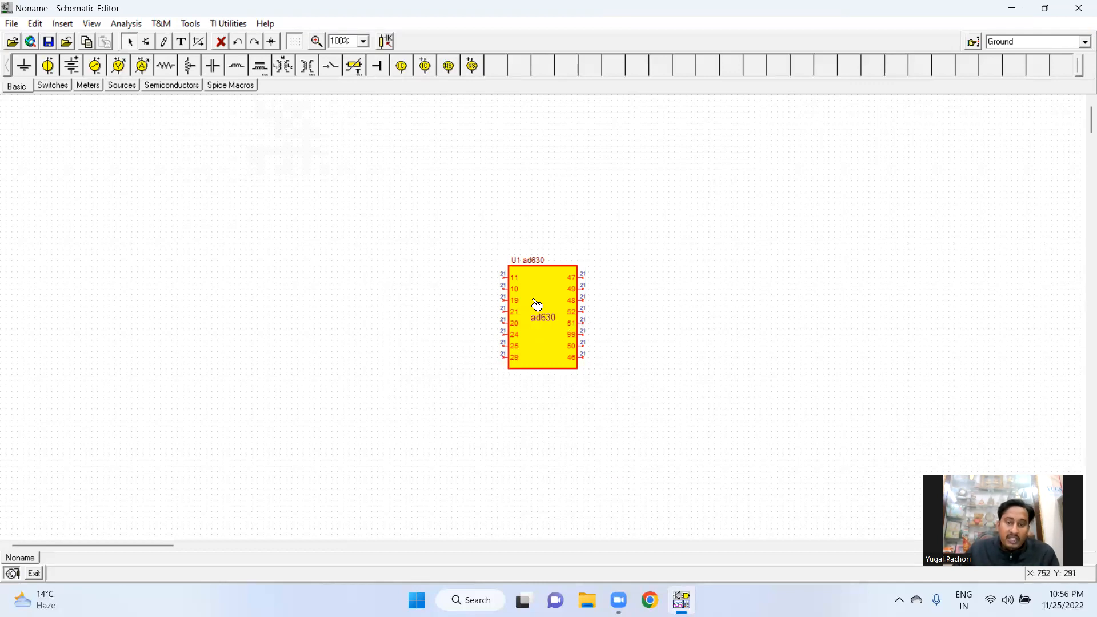
Delete the placed ad630 macro component from the schematic
left_click(190, 24)
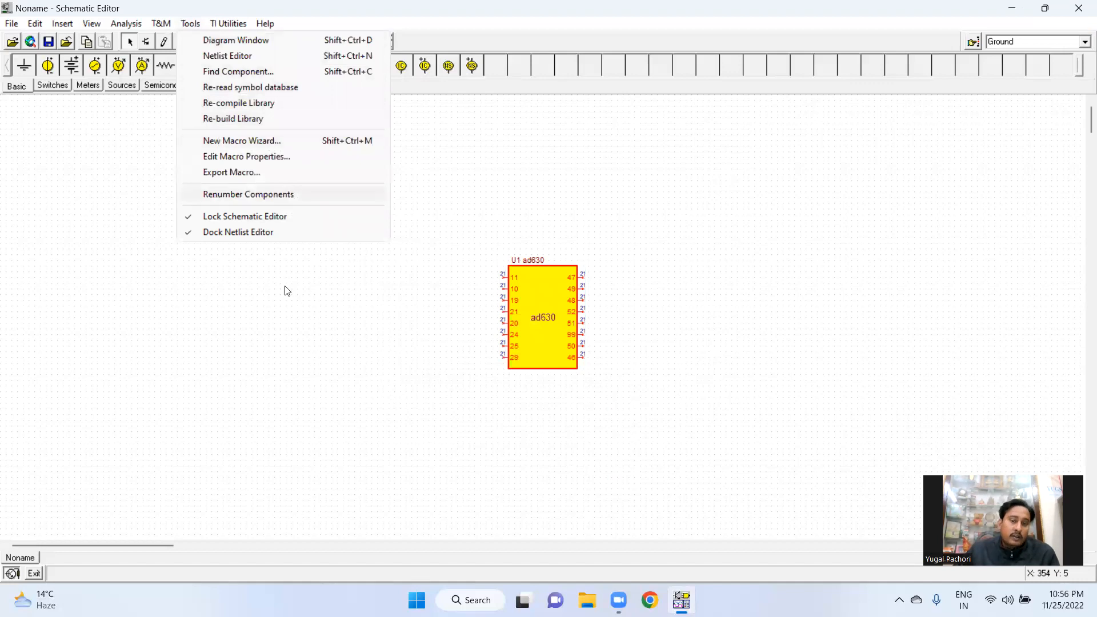
left_click(323, 346)
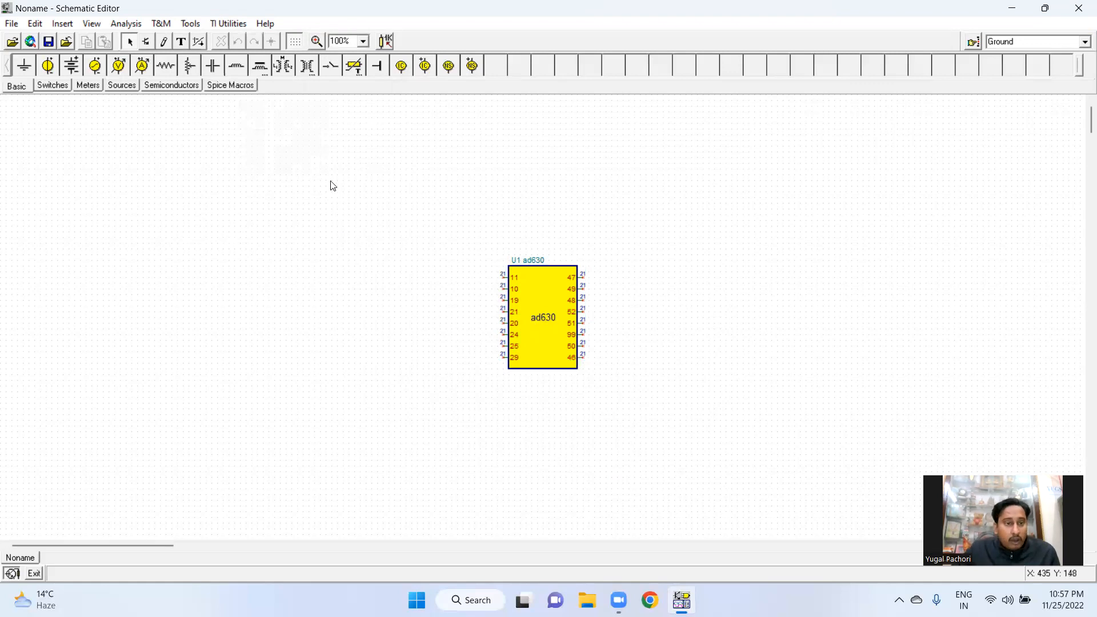
right_click(542, 296)
left_click(594, 397)
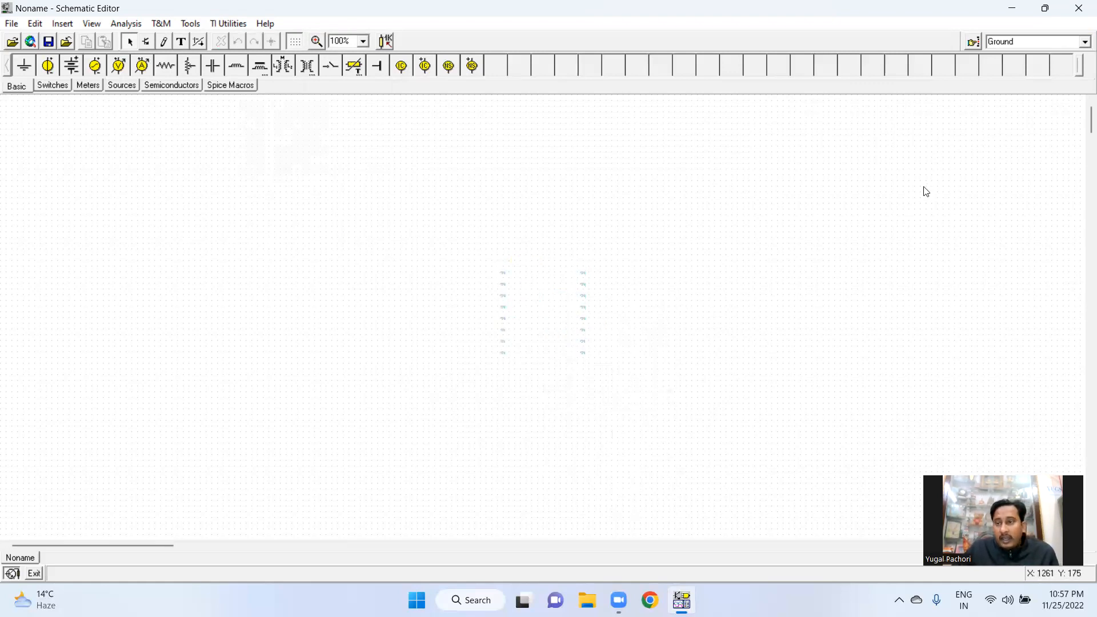
Open the E- Nose folder on drive E in File Explorer and examine its files and folder properties
left_click(1014, 11)
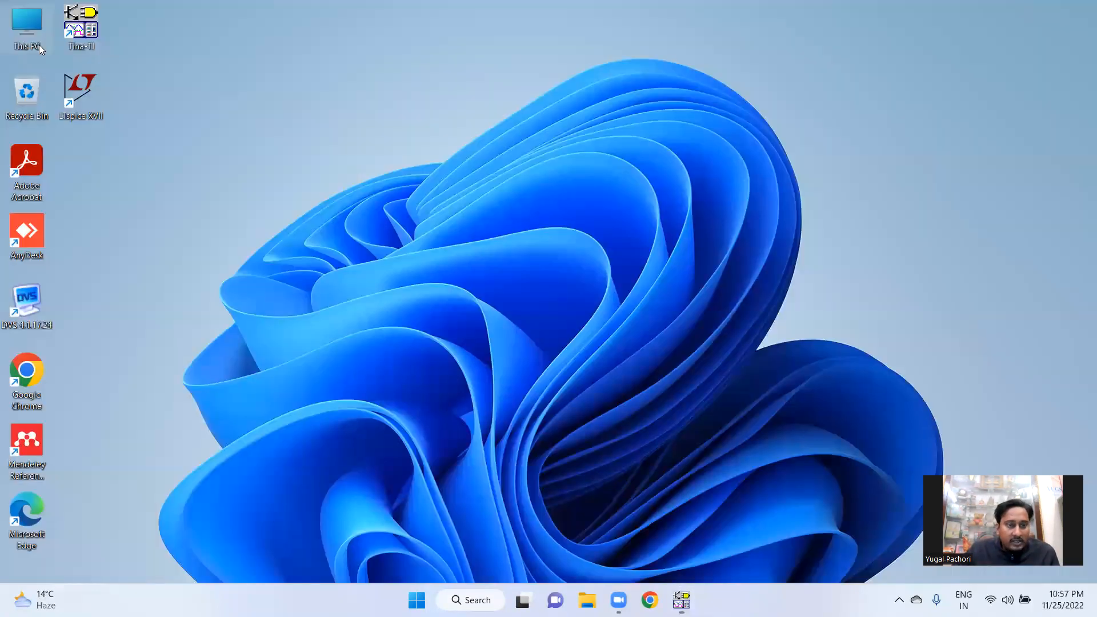
double_click(27, 29)
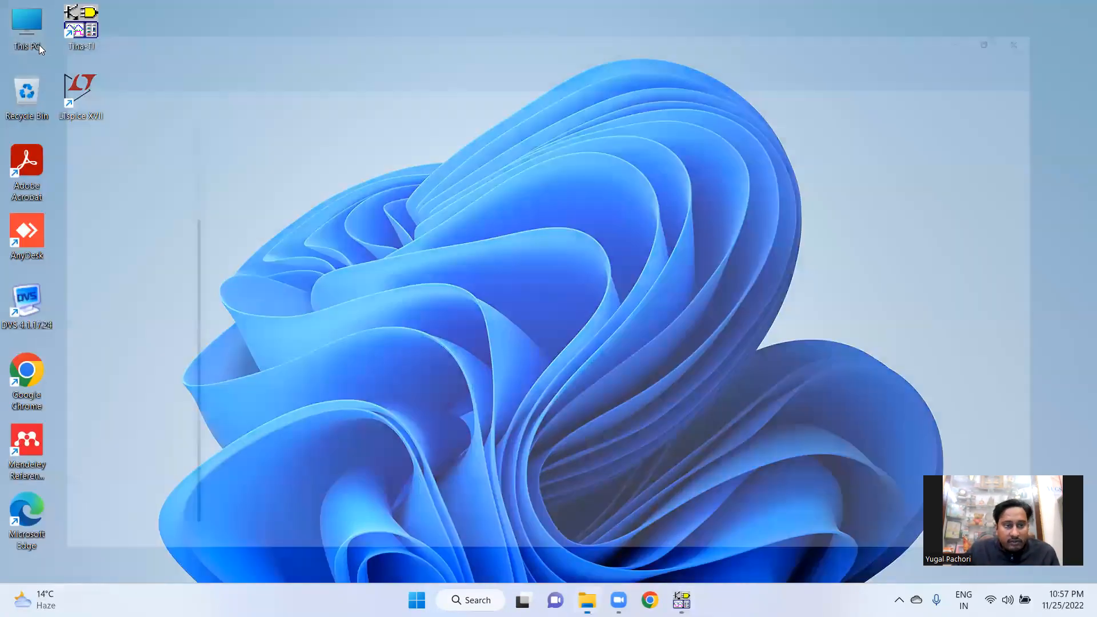
double_click(617, 160)
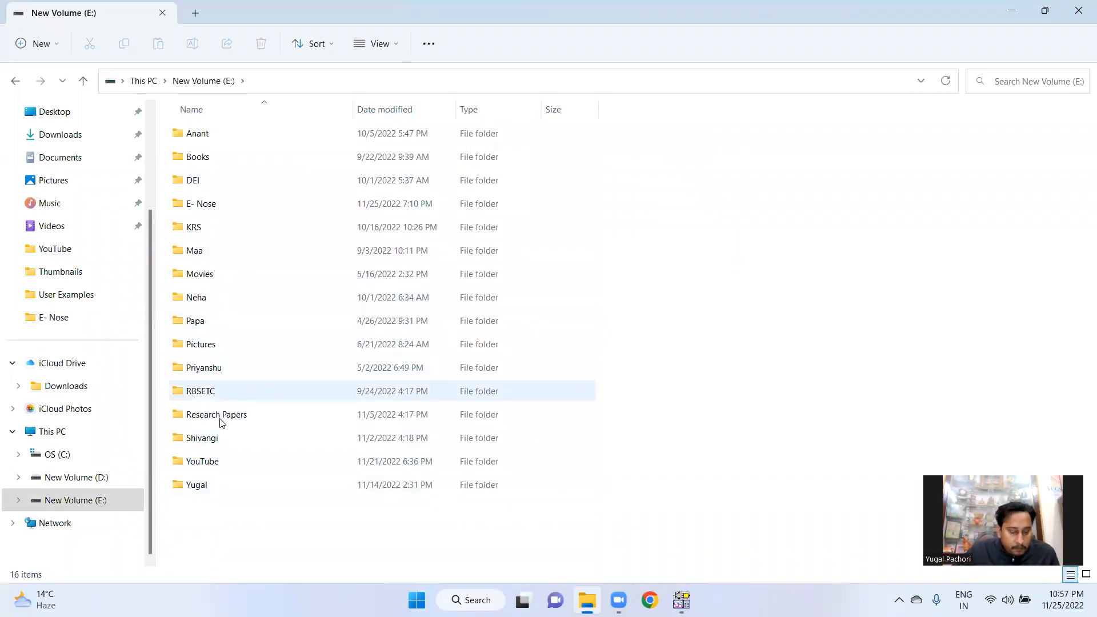
double_click(209, 207)
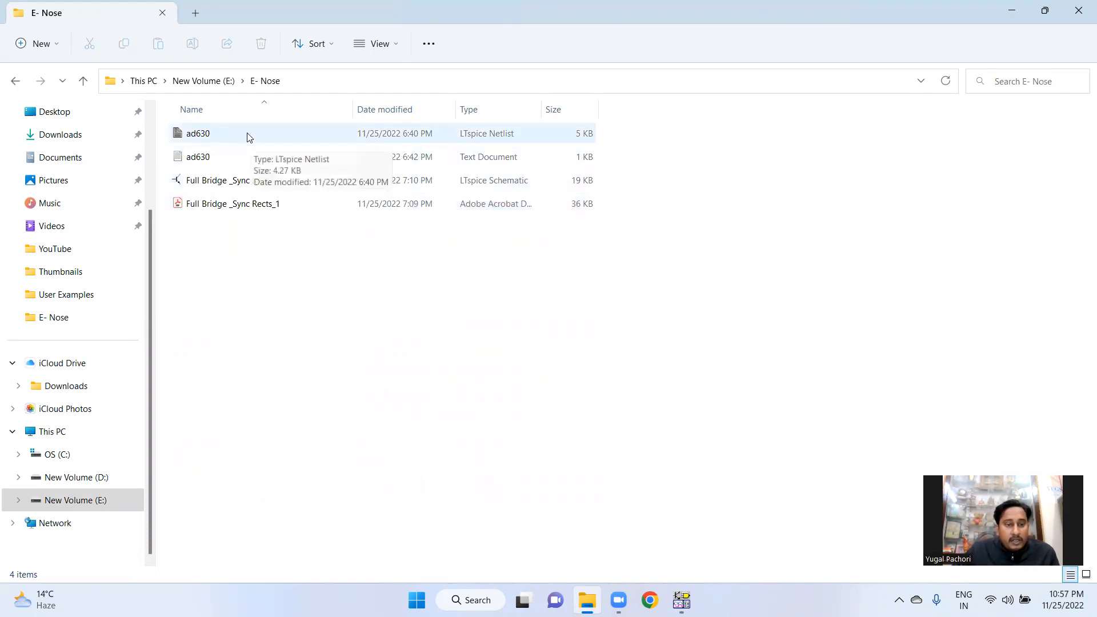
right_click(247, 137)
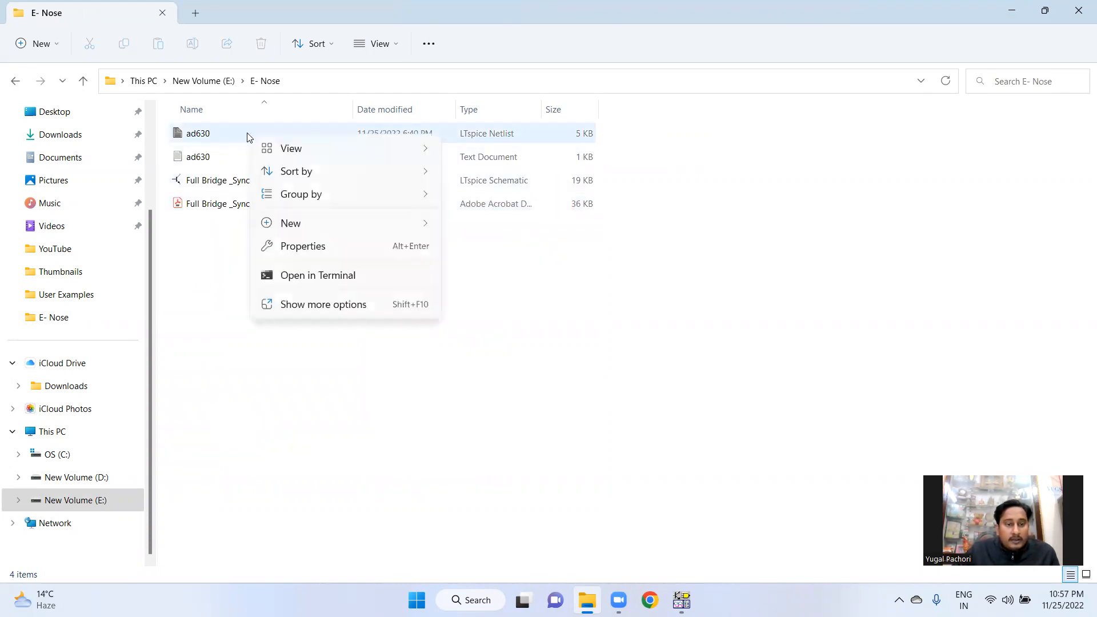
left_click(302, 246)
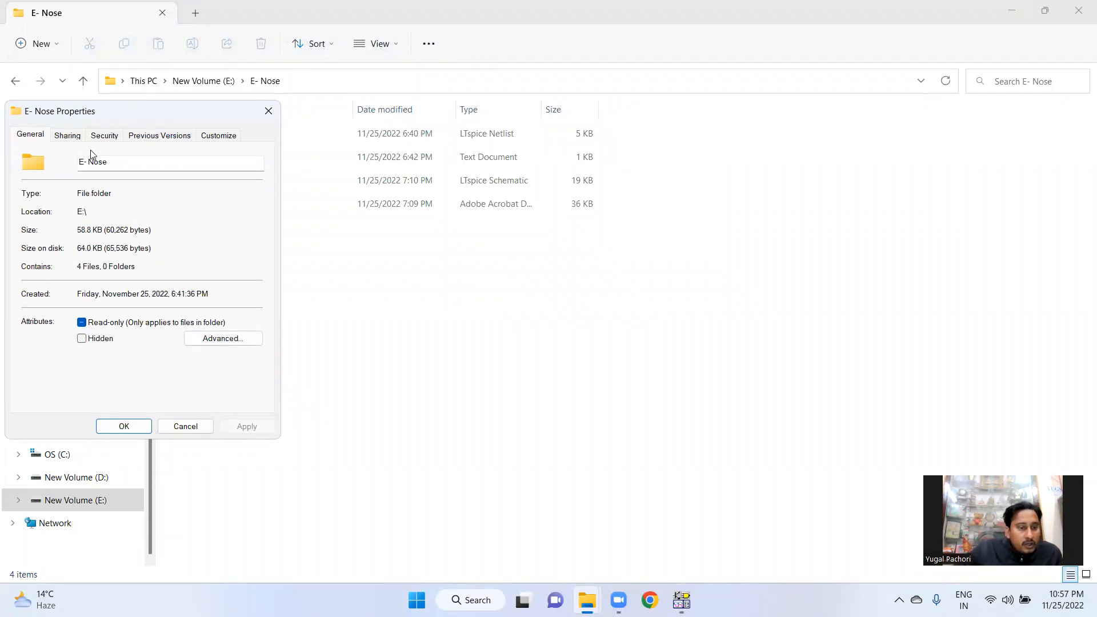
left_click(269, 111)
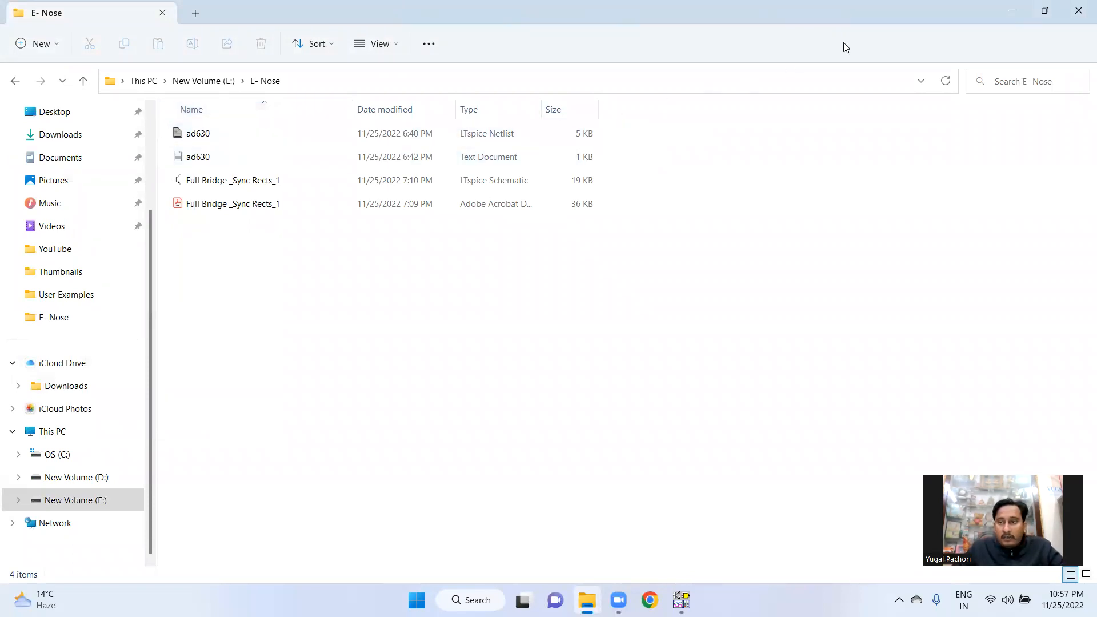
left_click(1011, 15)
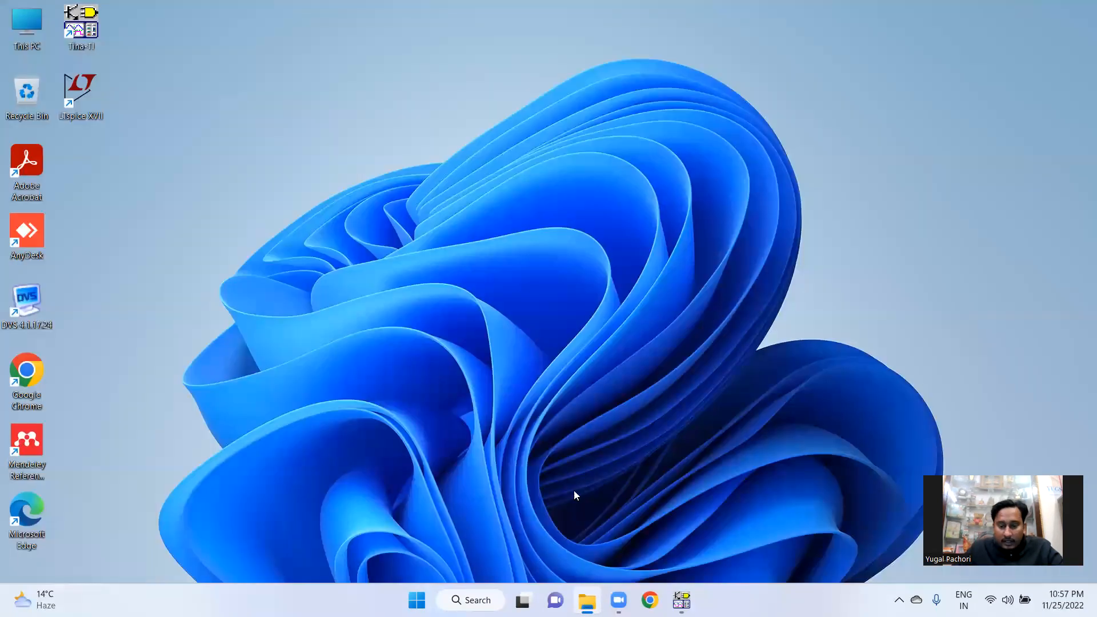
Open Chrome with the user's profile and search Google for ad630 spice model, maximizing the window
left_click(650, 599)
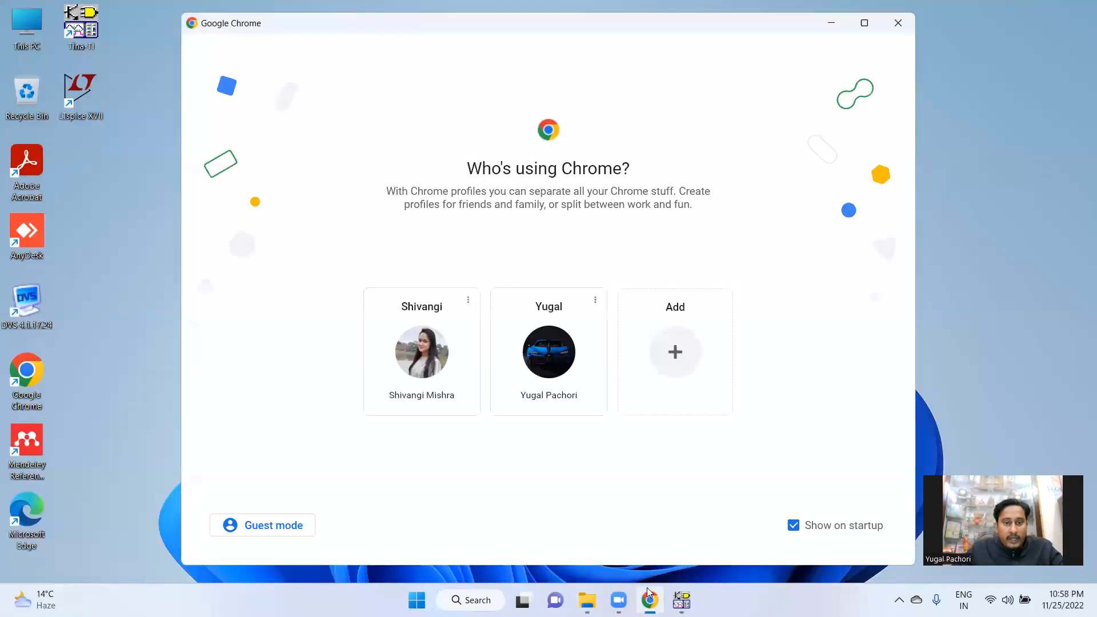
left_click(551, 363)
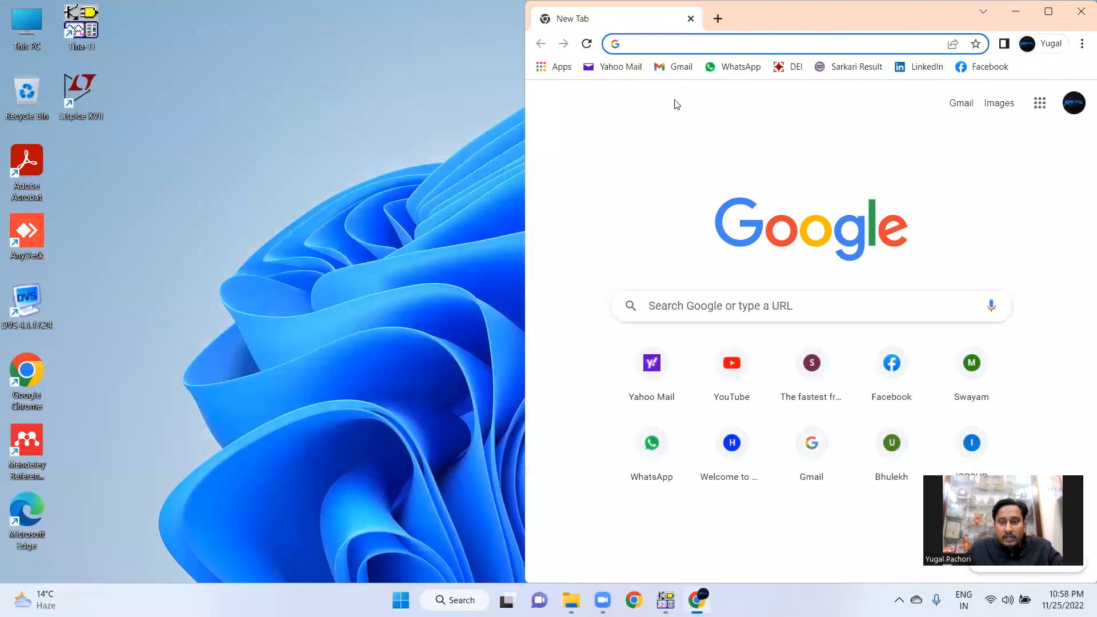
type("ad63")
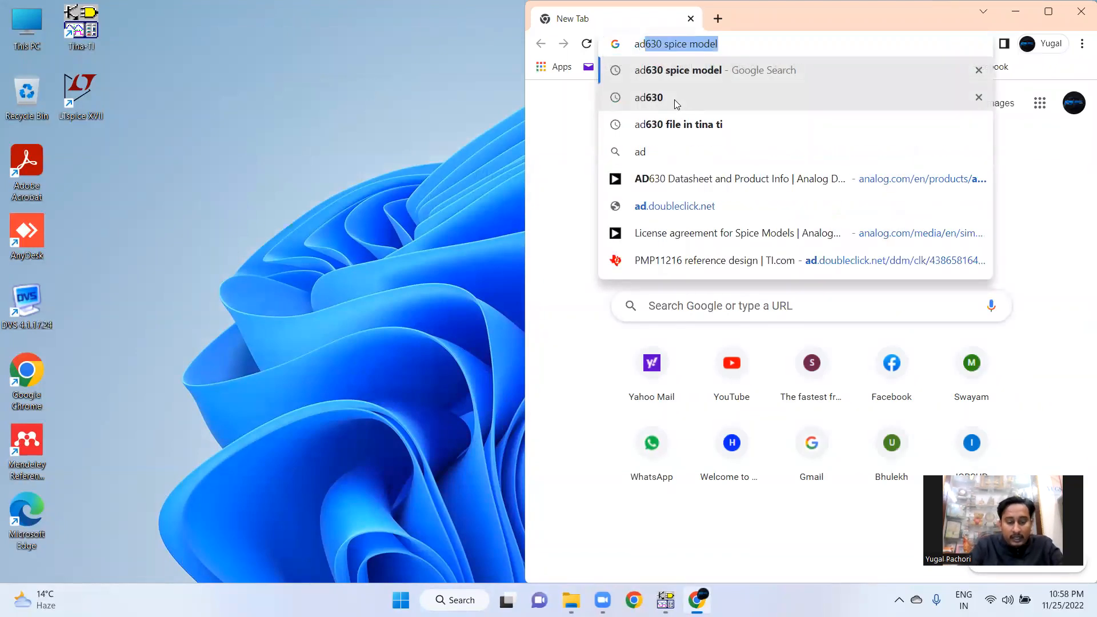
type("0")
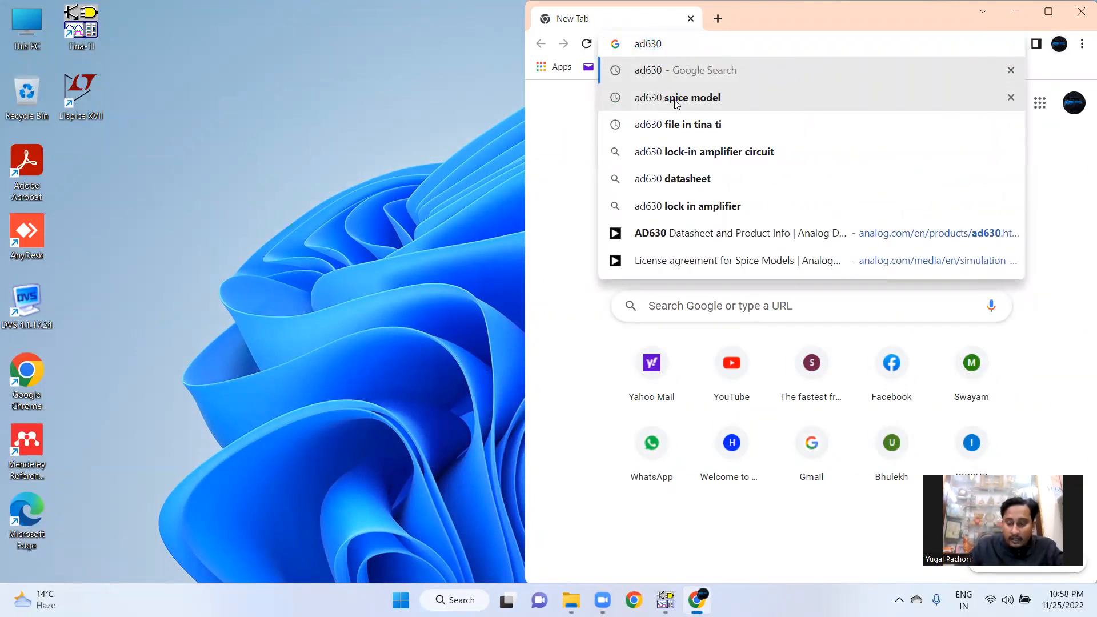
key("Down")
left_click(675, 98)
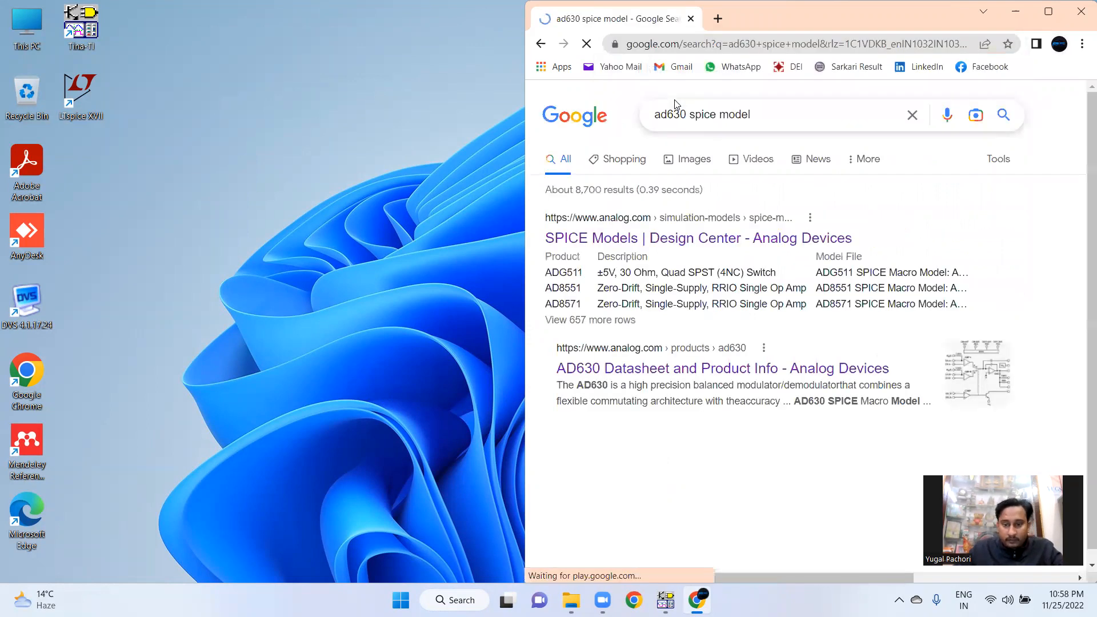
left_click(1048, 12)
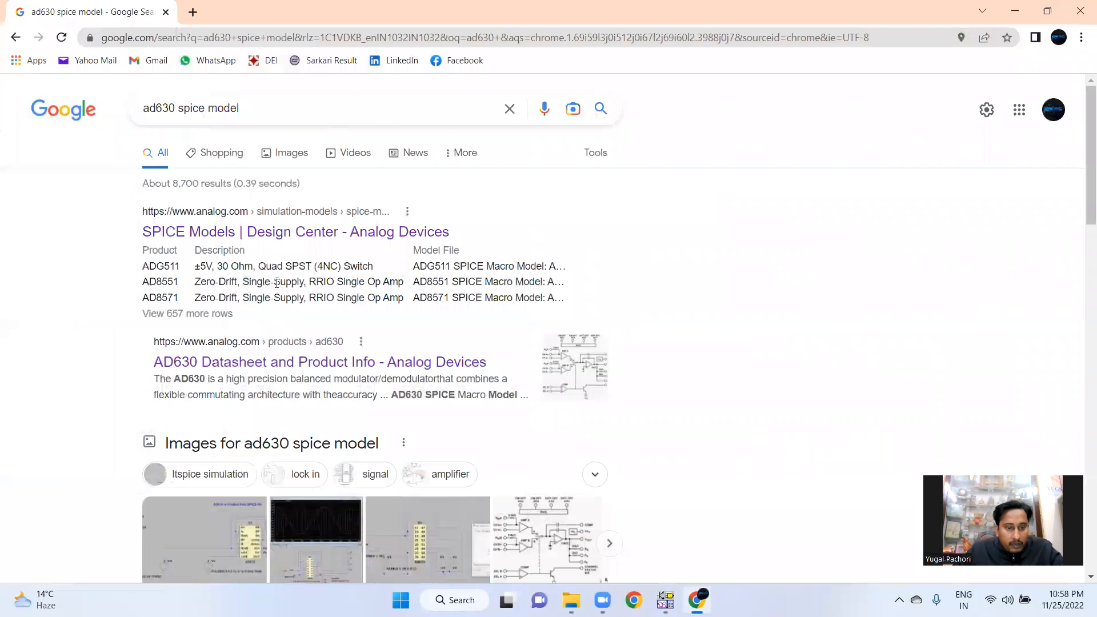
Open the Analog Devices SPICE Models page and filter its product list for ad630
left_click(279, 234)
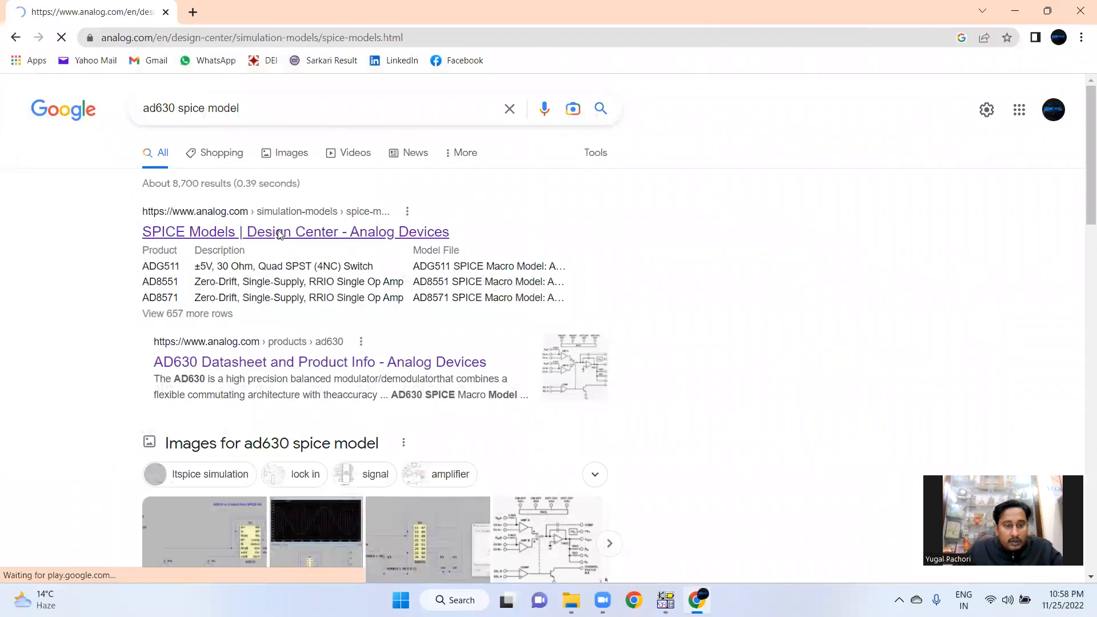
left_click(436, 354)
type("ad630")
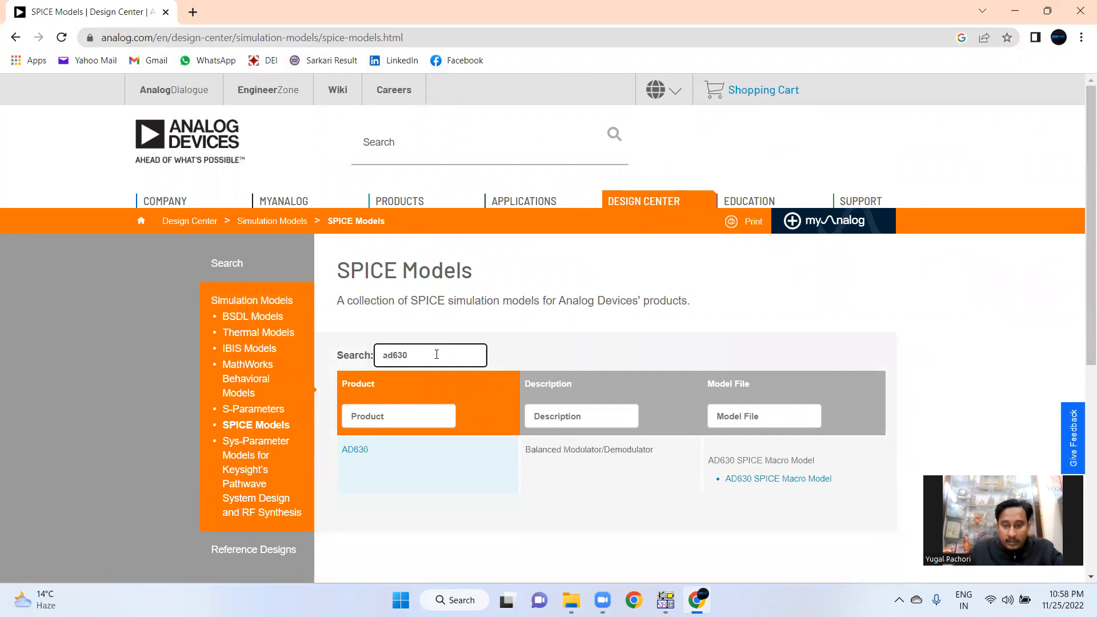
Download the AD630 SPICE Macro Model, accept the licence agreement, and save it as ad630 (1) in the E- Nose folder
left_click(806, 482)
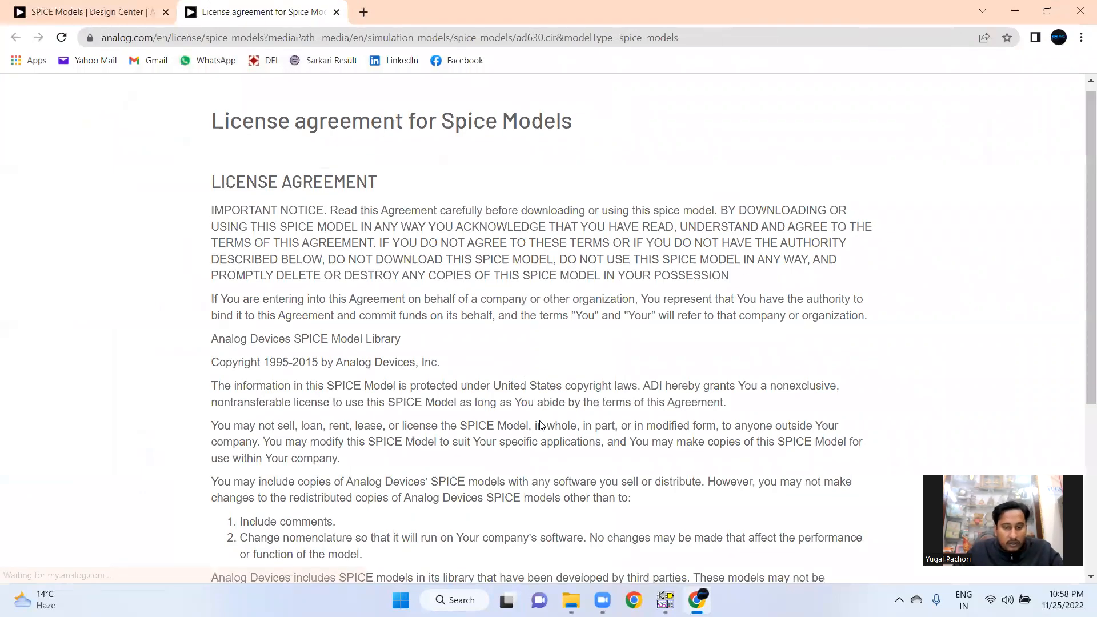
scroll(529, 574, "down", 5)
left_click(516, 573)
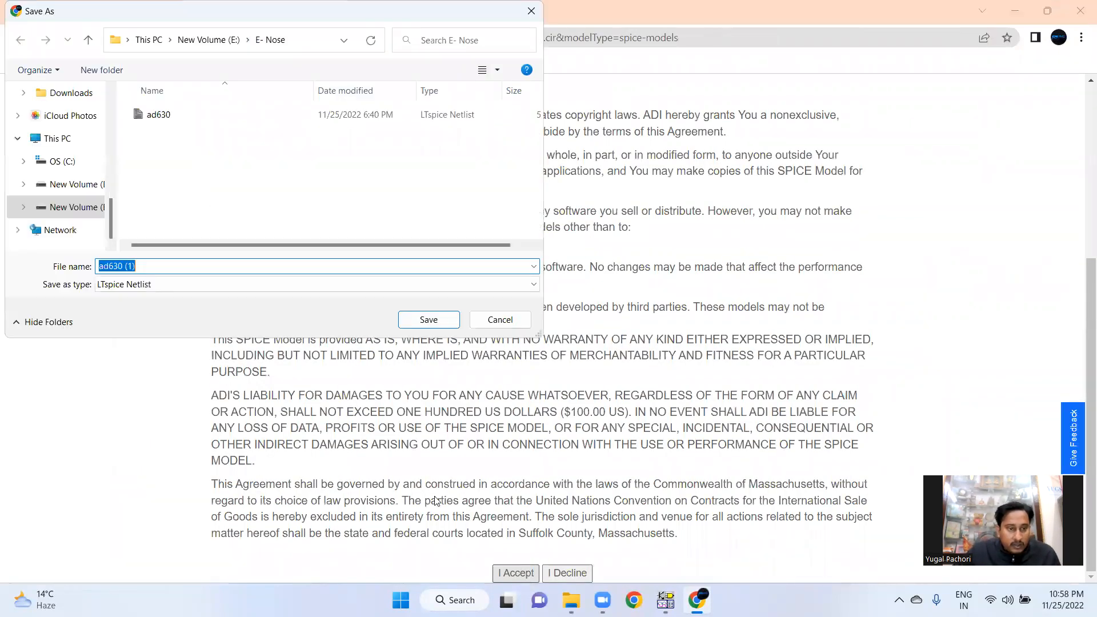
left_click(427, 323)
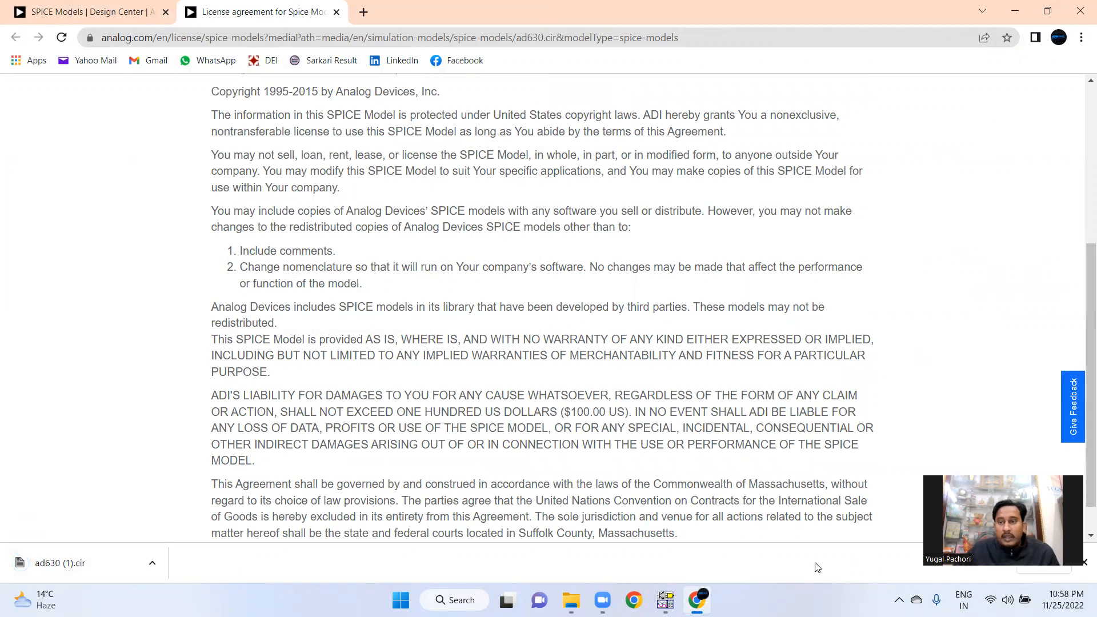
Close the browser windows and switch to the TINA-TI schematic editor
left_click(1081, 14)
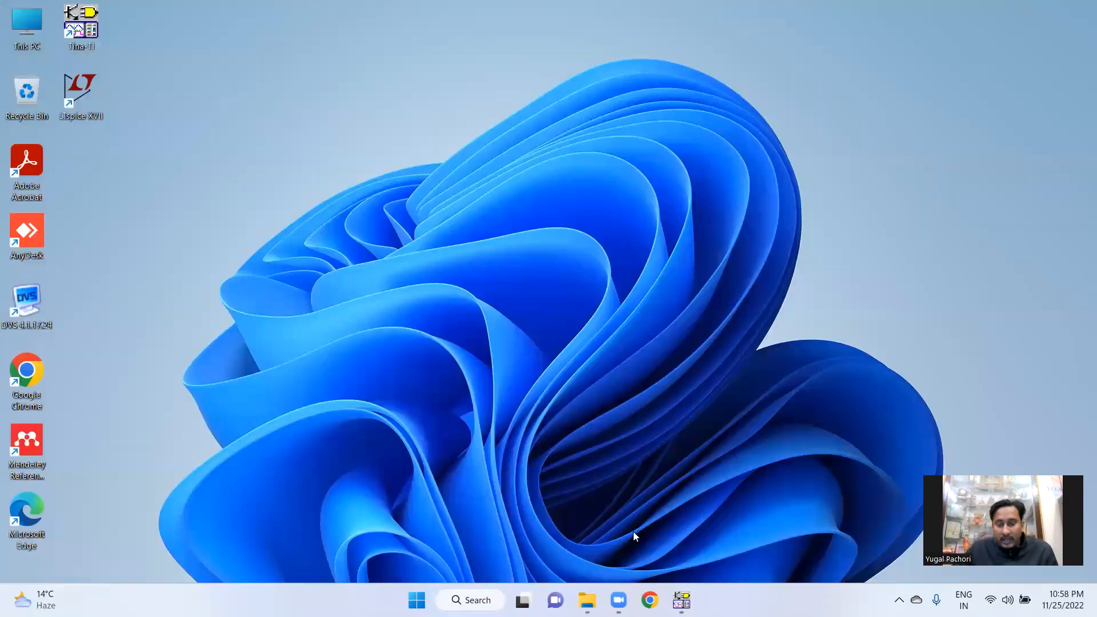
left_click(649, 600)
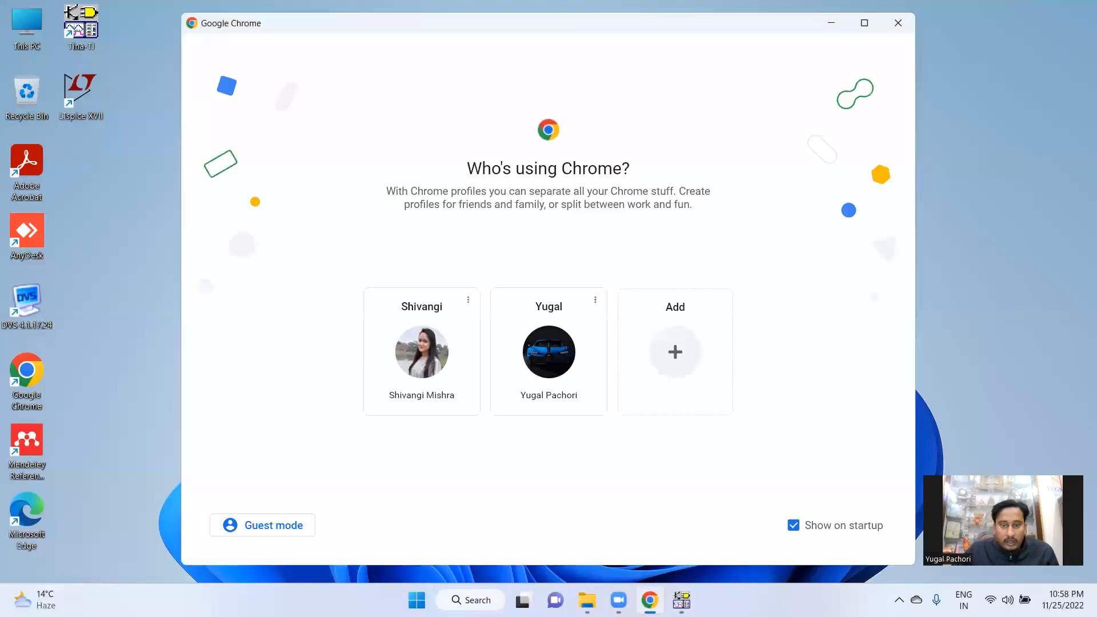
left_click(898, 23)
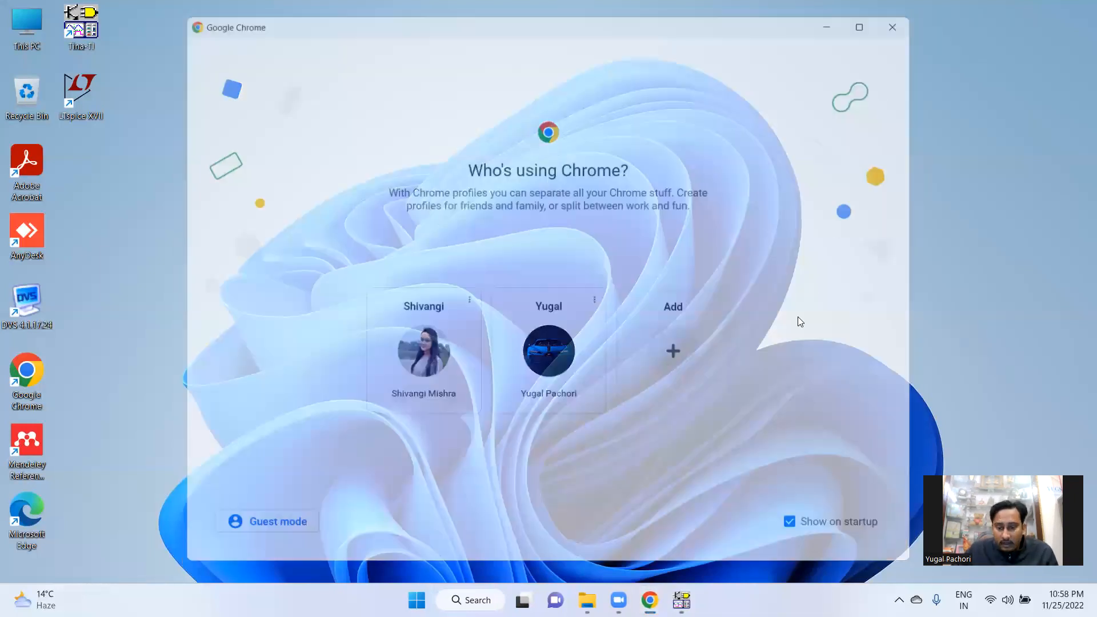
left_click(681, 600)
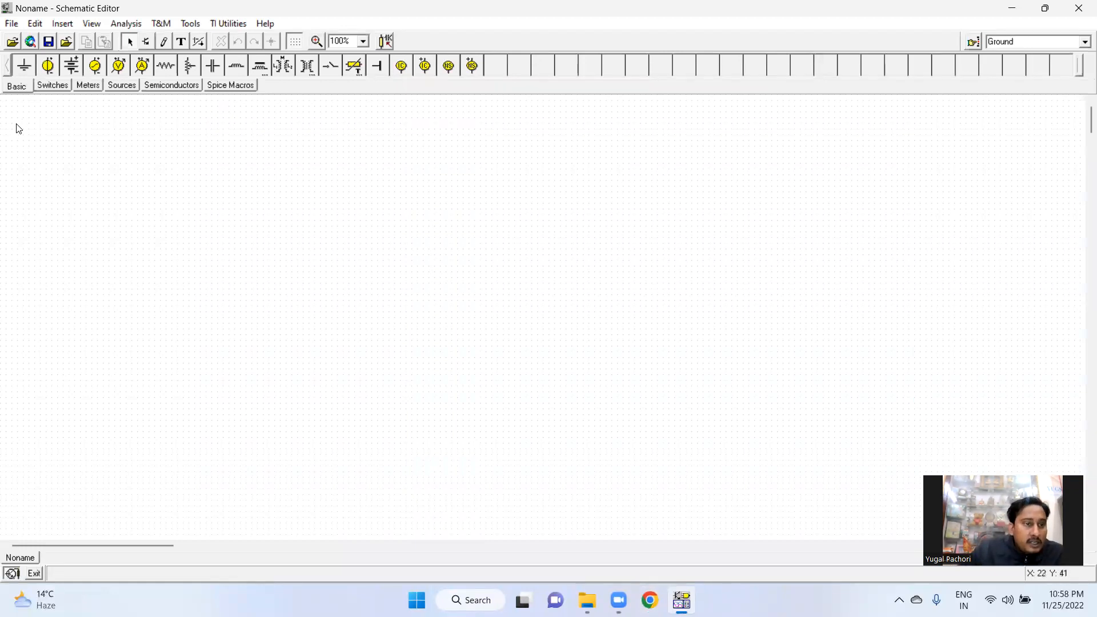
Browse the schematic editor's File, Edit, View, Analysis and Tools menus
left_click(13, 23)
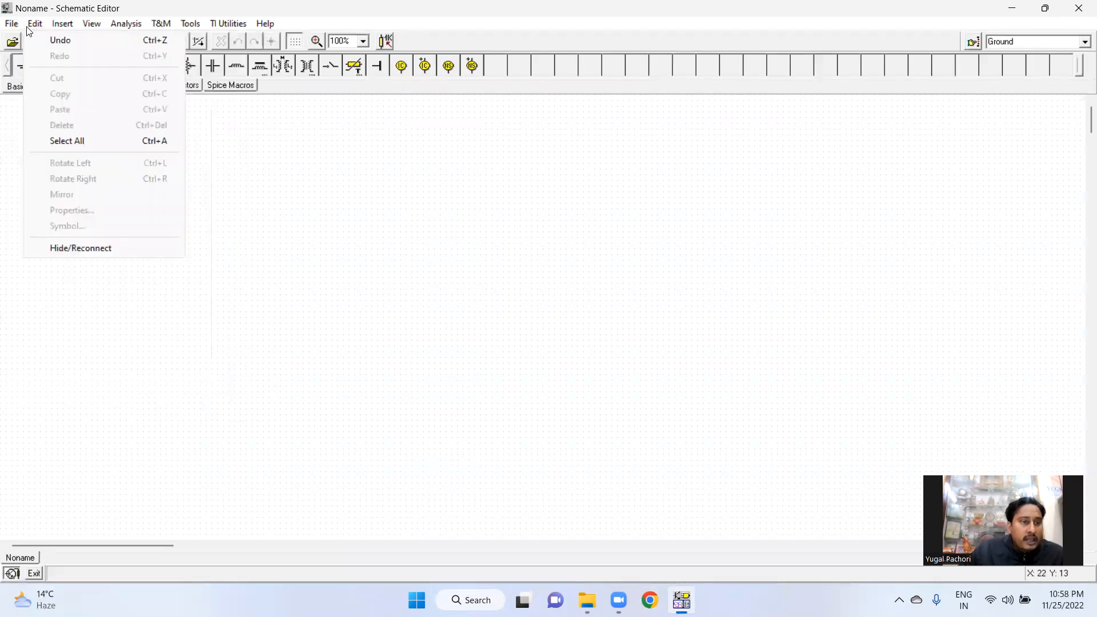
mouse_move(61, 27)
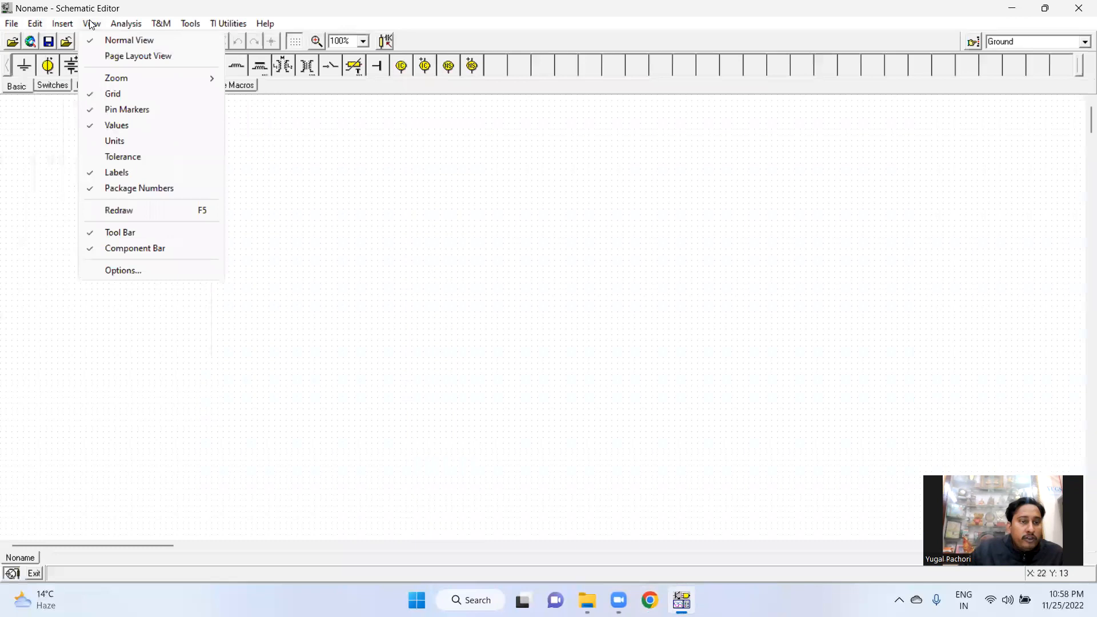
mouse_move(124, 24)
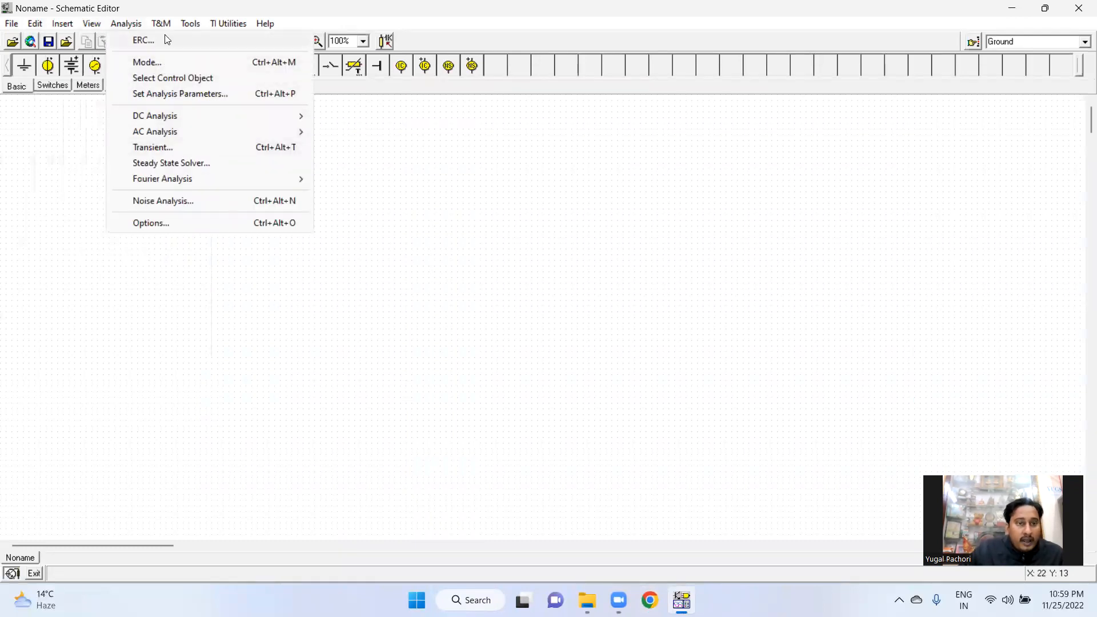
mouse_move(191, 28)
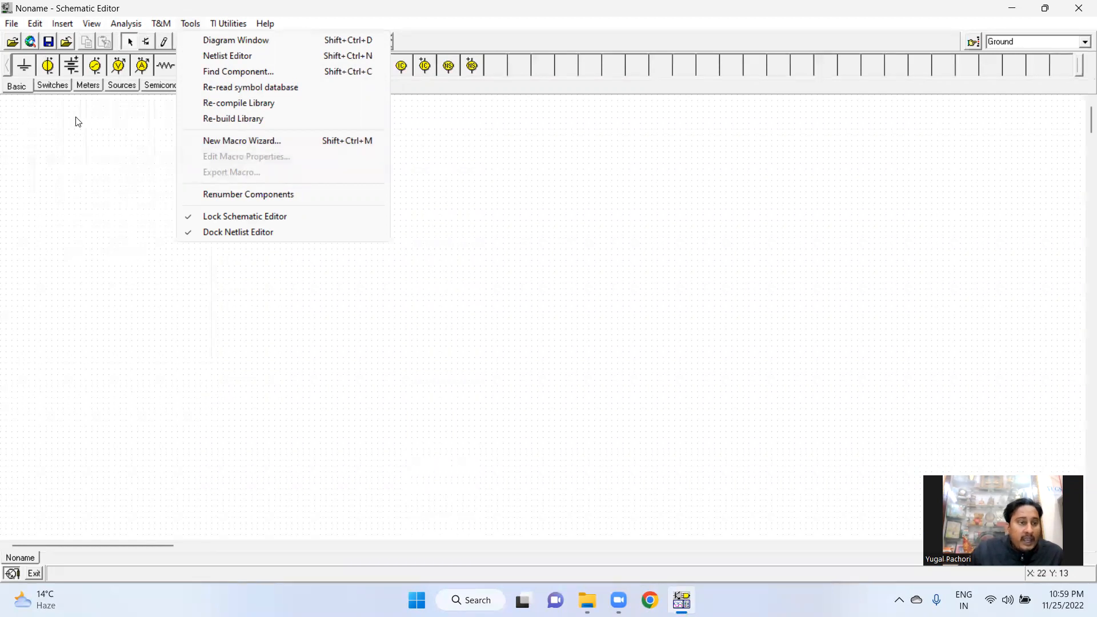
Step through the component categories Basic, Switches, Sources, Semiconductors and Spice Macros to review available parts
left_click(24, 90)
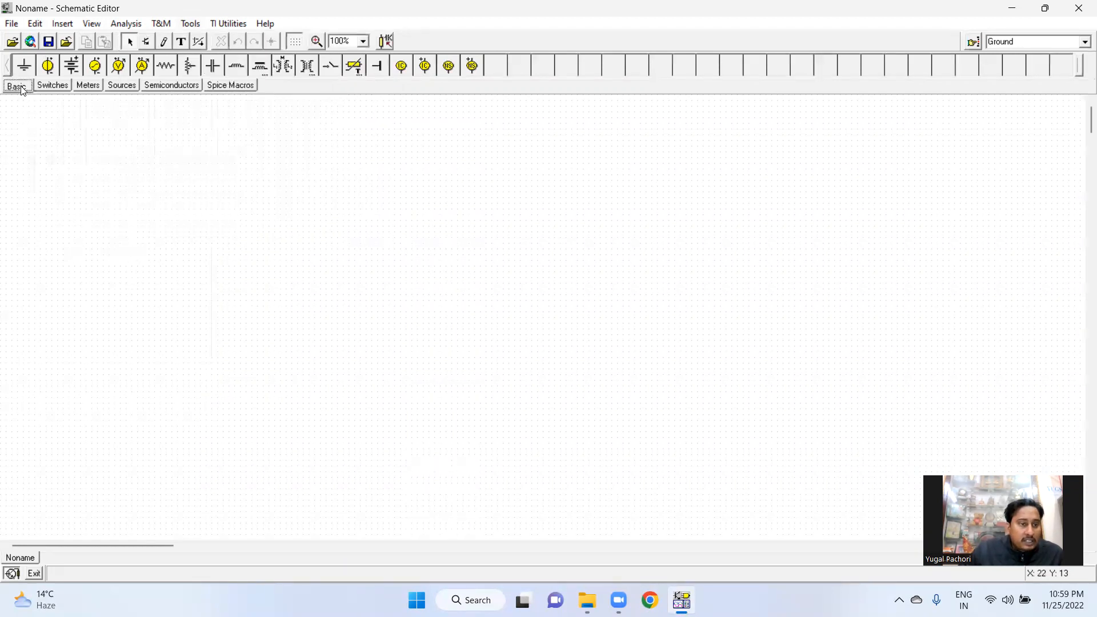
left_click(50, 87)
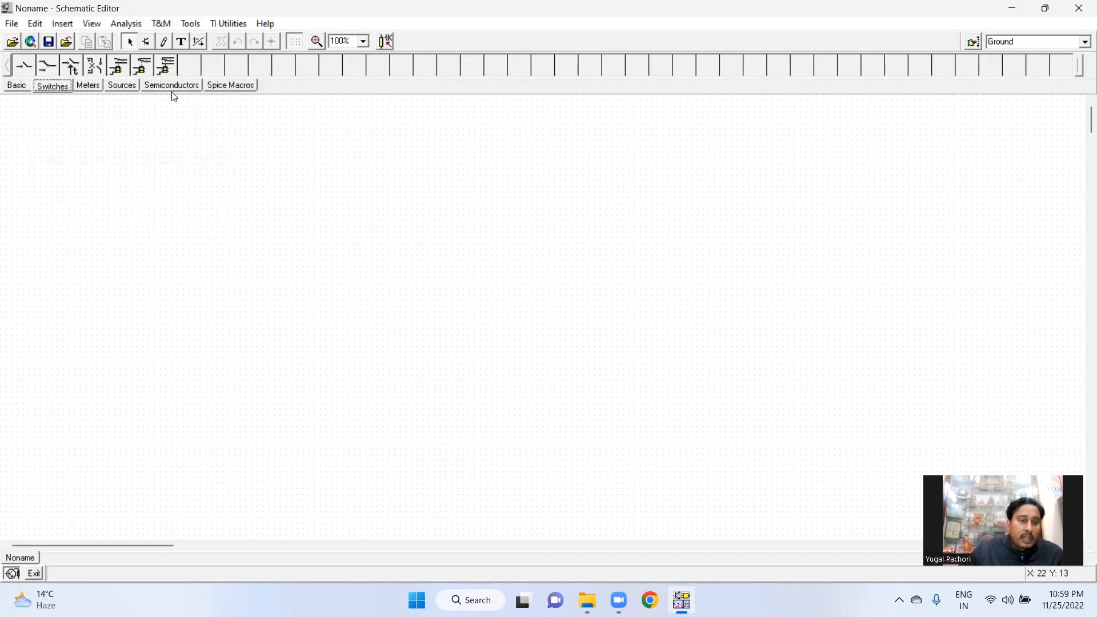
left_click(128, 85)
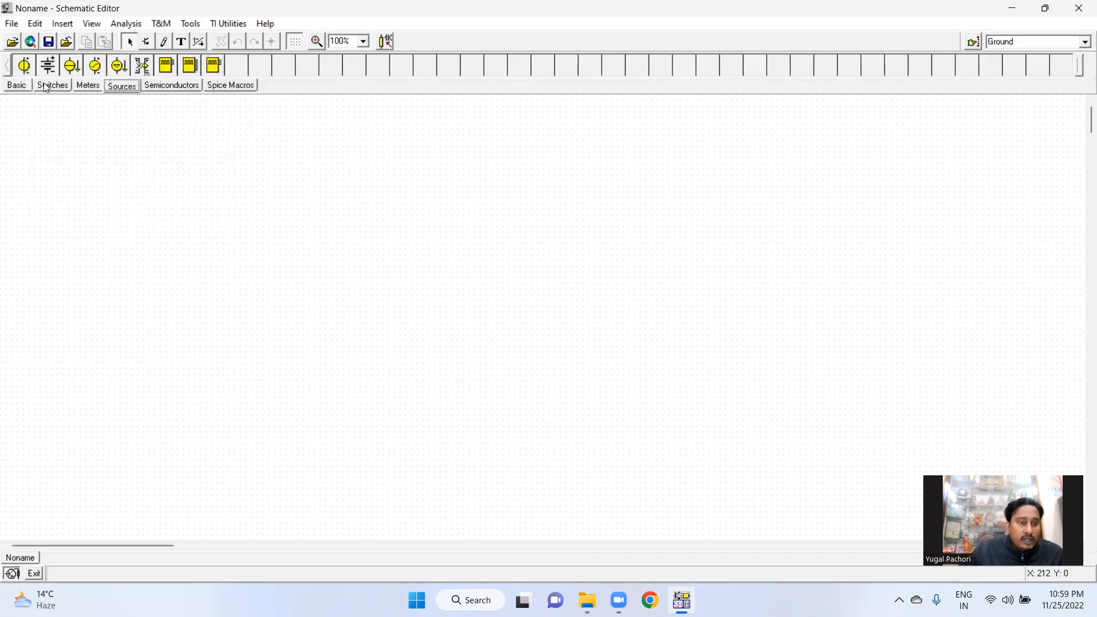
left_click(18, 87)
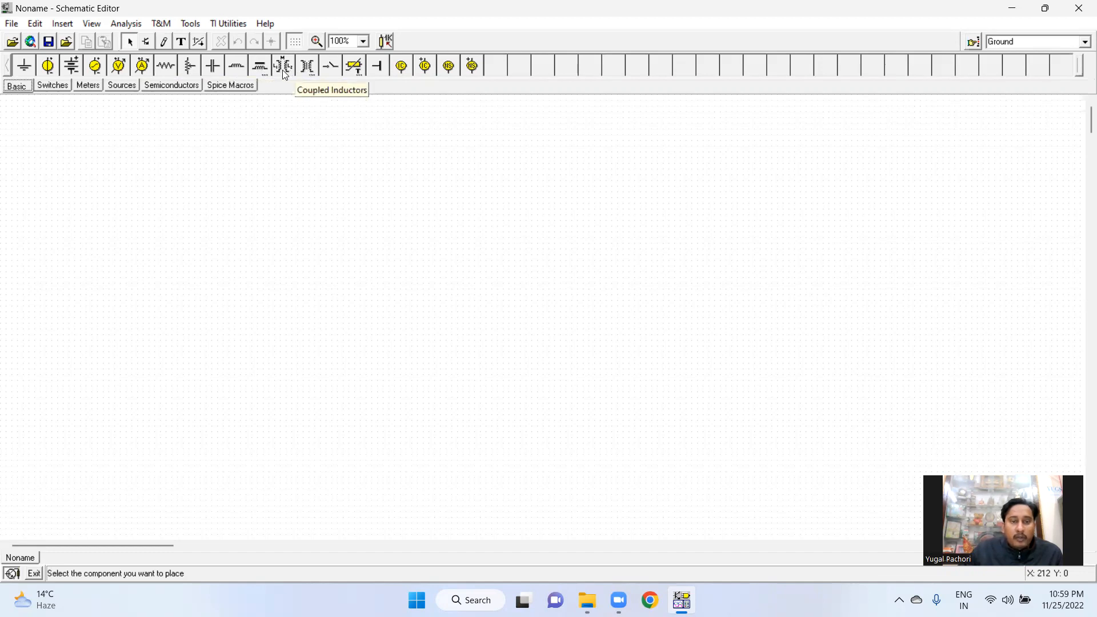
left_click(161, 88)
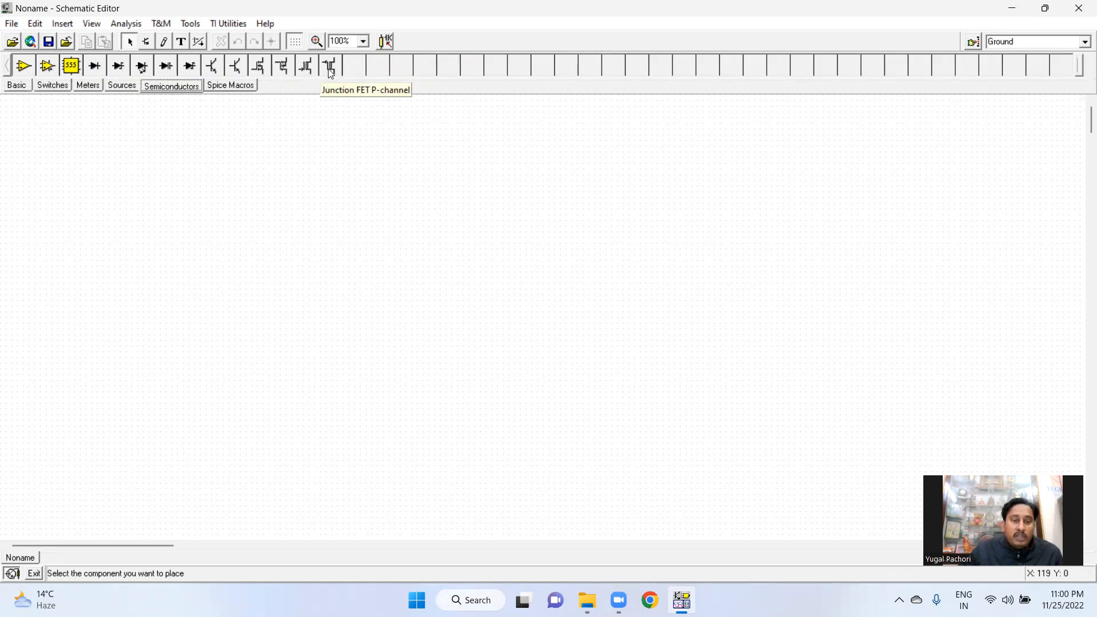
left_click(245, 86)
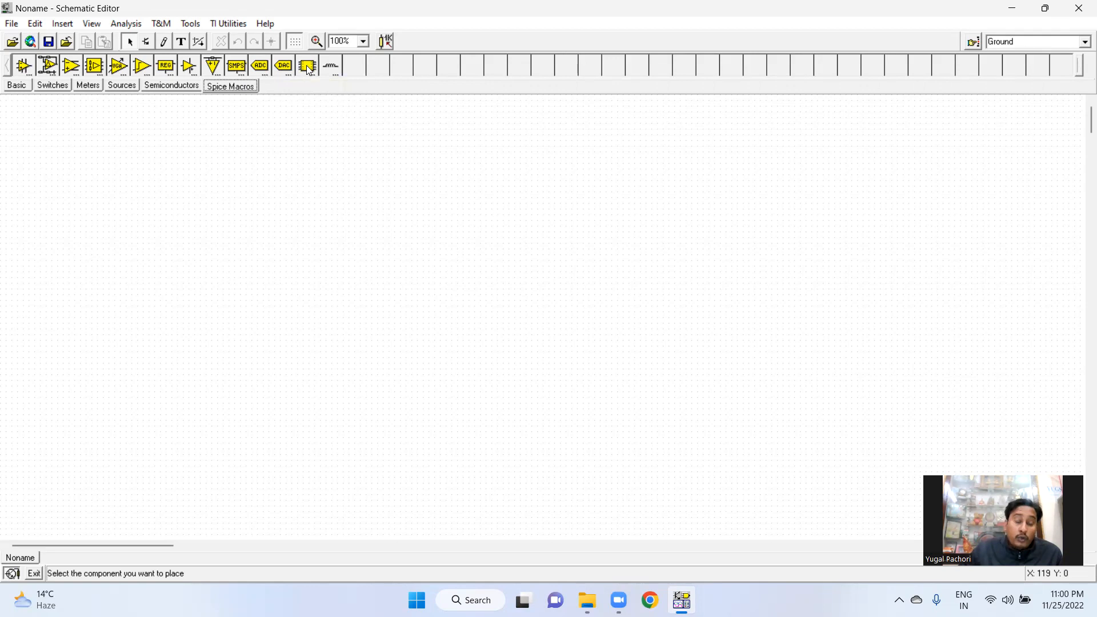
Review the Tools menu's New Macro Wizard entry and cycle through every component category again, ending on Spice Macros
left_click(189, 25)
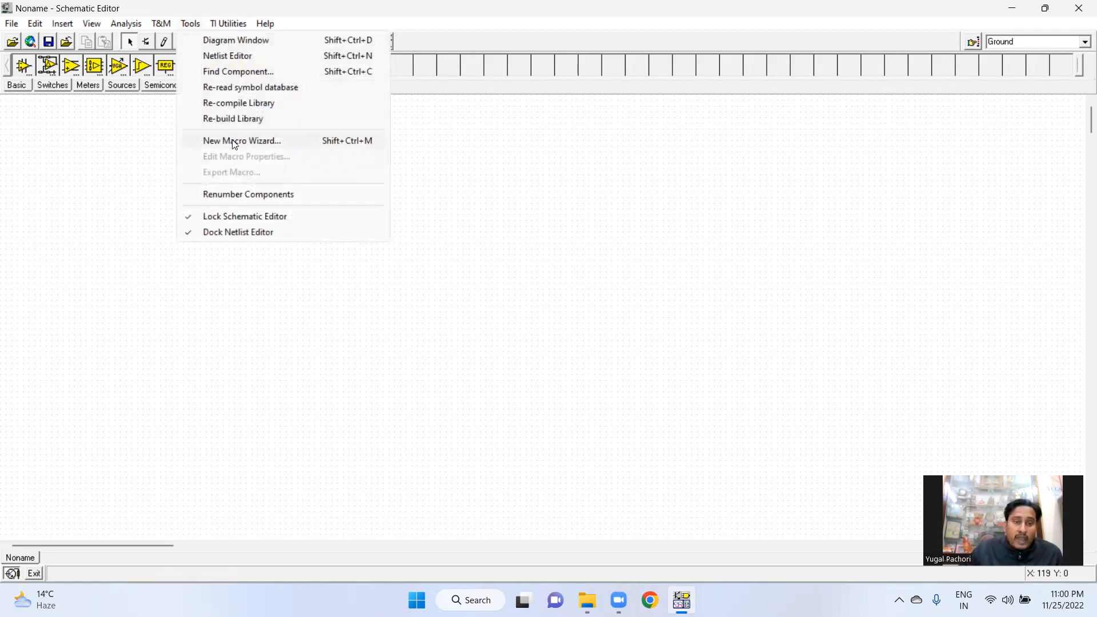
left_click(477, 150)
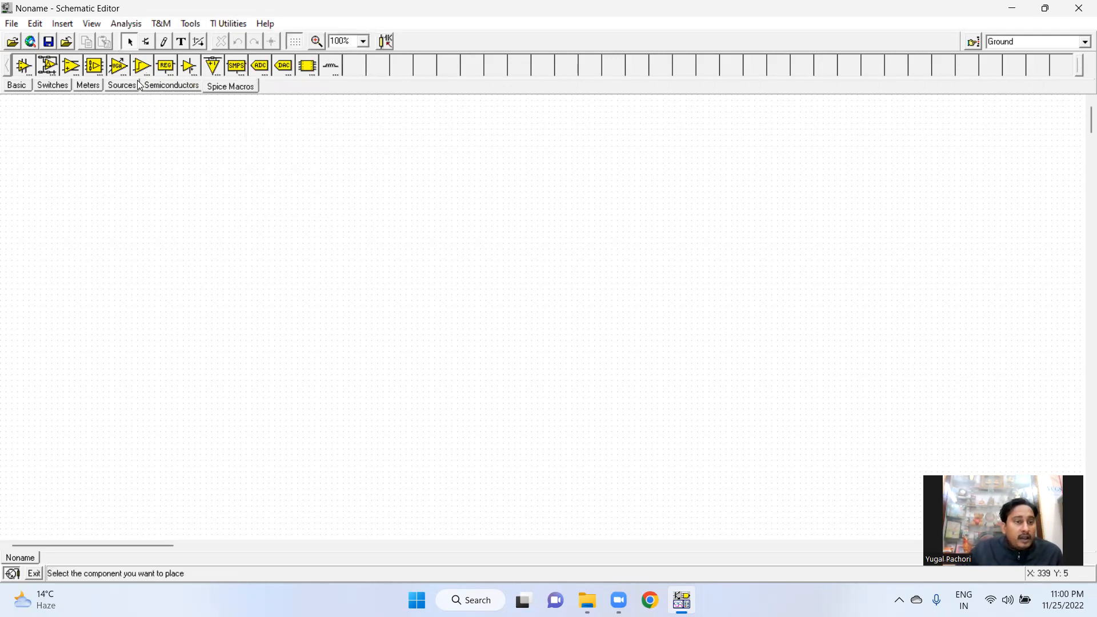
left_click(21, 87)
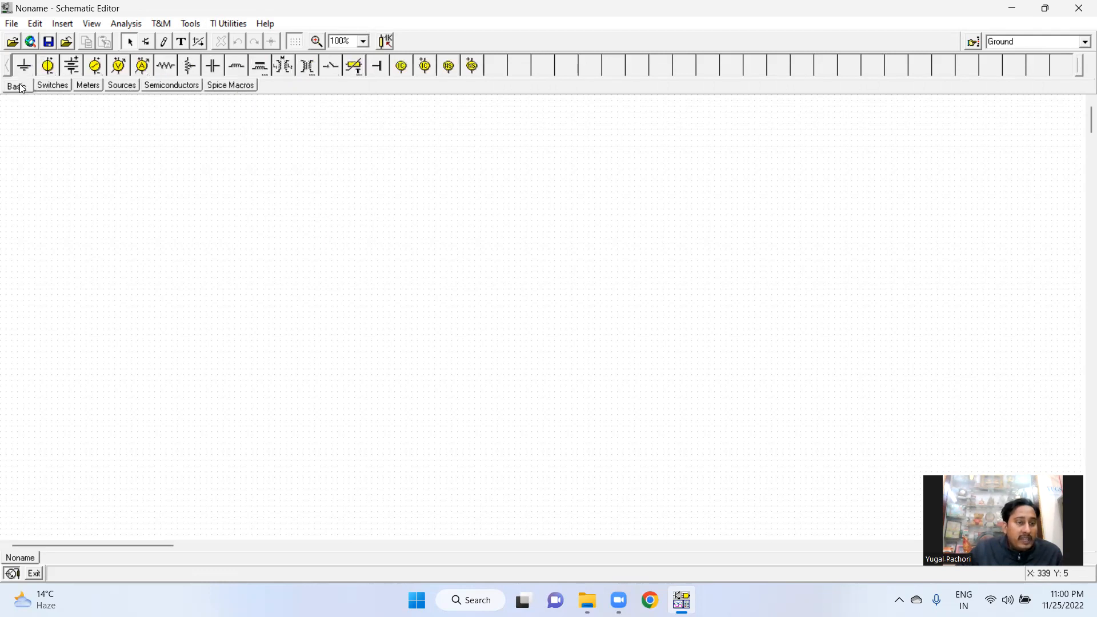
left_click(53, 87)
left_click(88, 87)
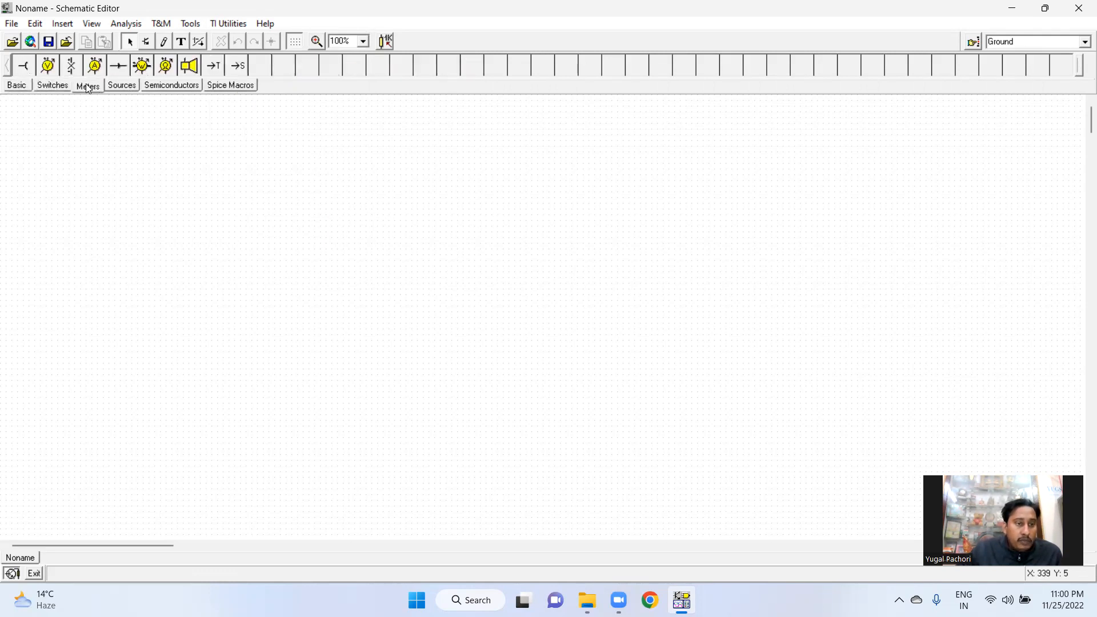
left_click(123, 85)
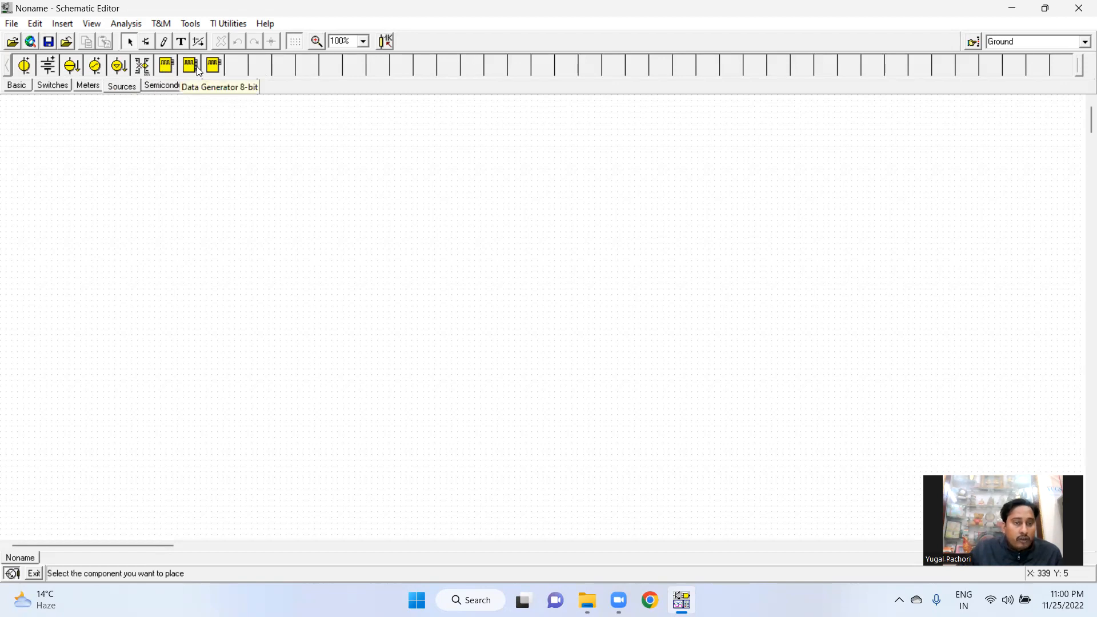
left_click(164, 87)
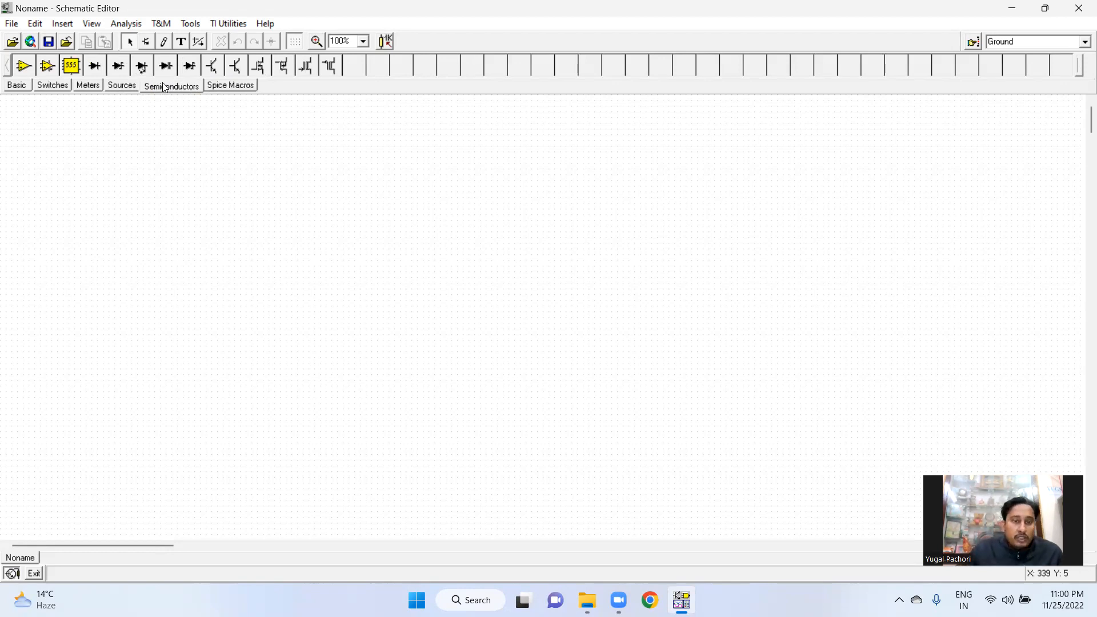
left_click(234, 89)
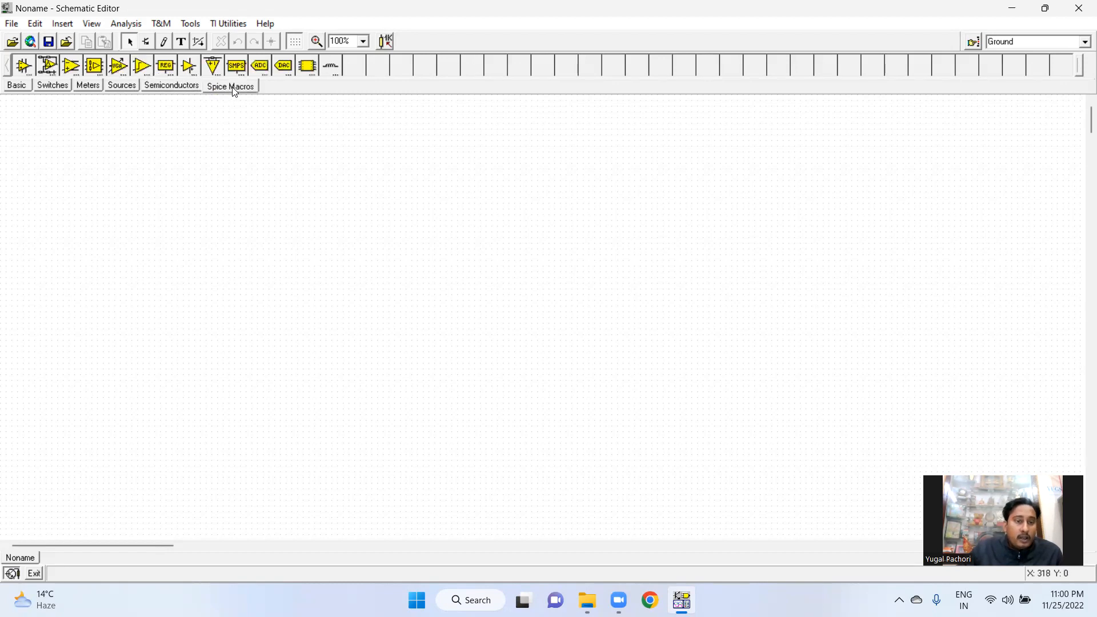